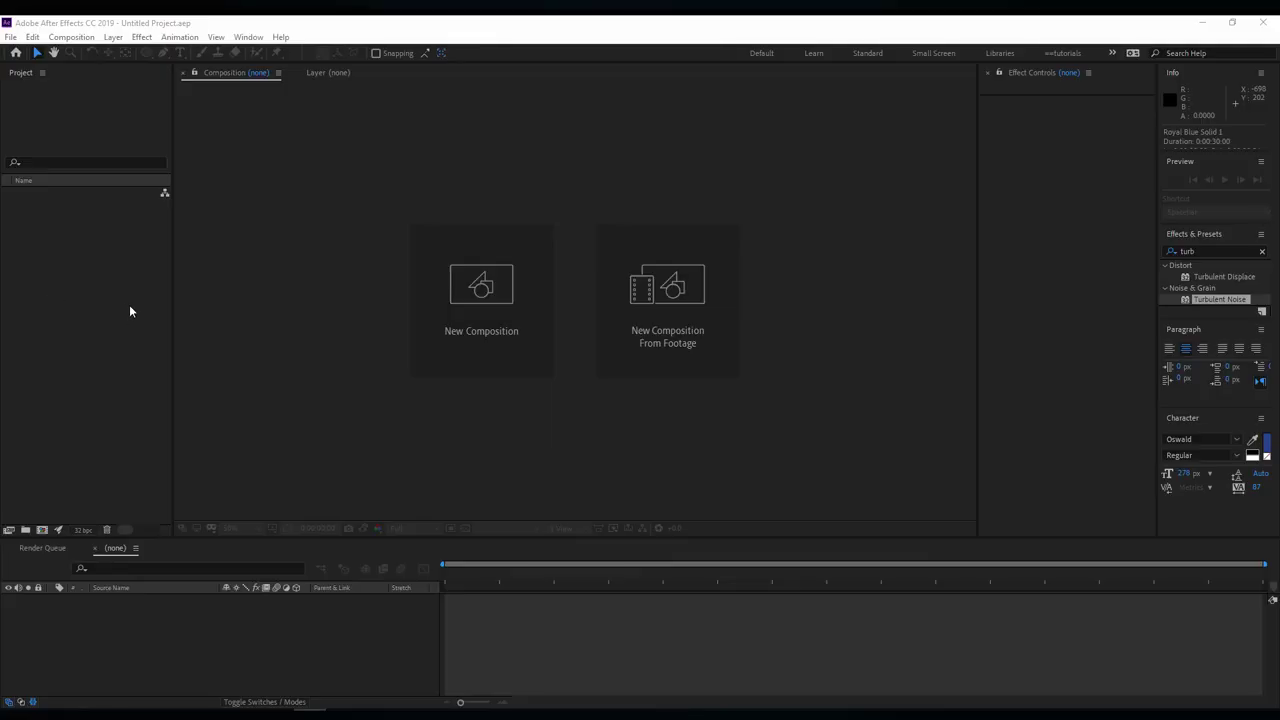
# - Create a 1000×1000, 25 fps, 30-second composition named 'shape'
pyautogui.rightClick(62, 250)
pyautogui.click(88, 257)
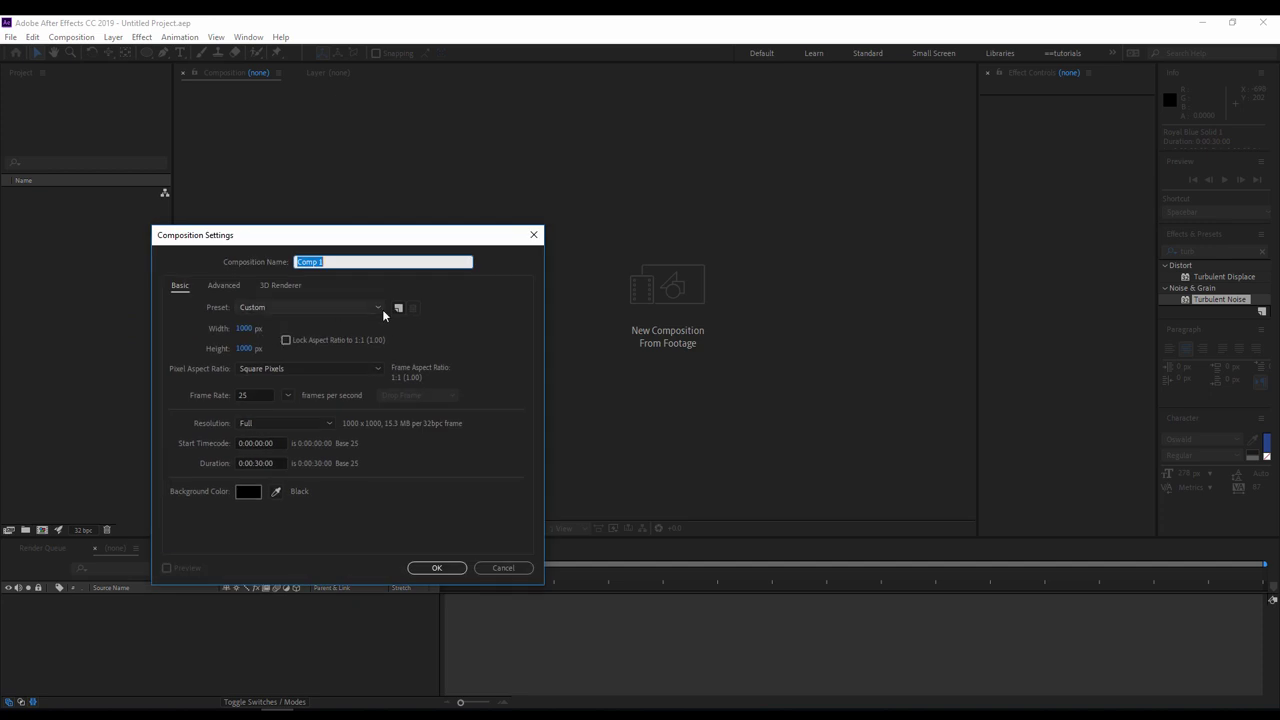
pyautogui.write('shape')
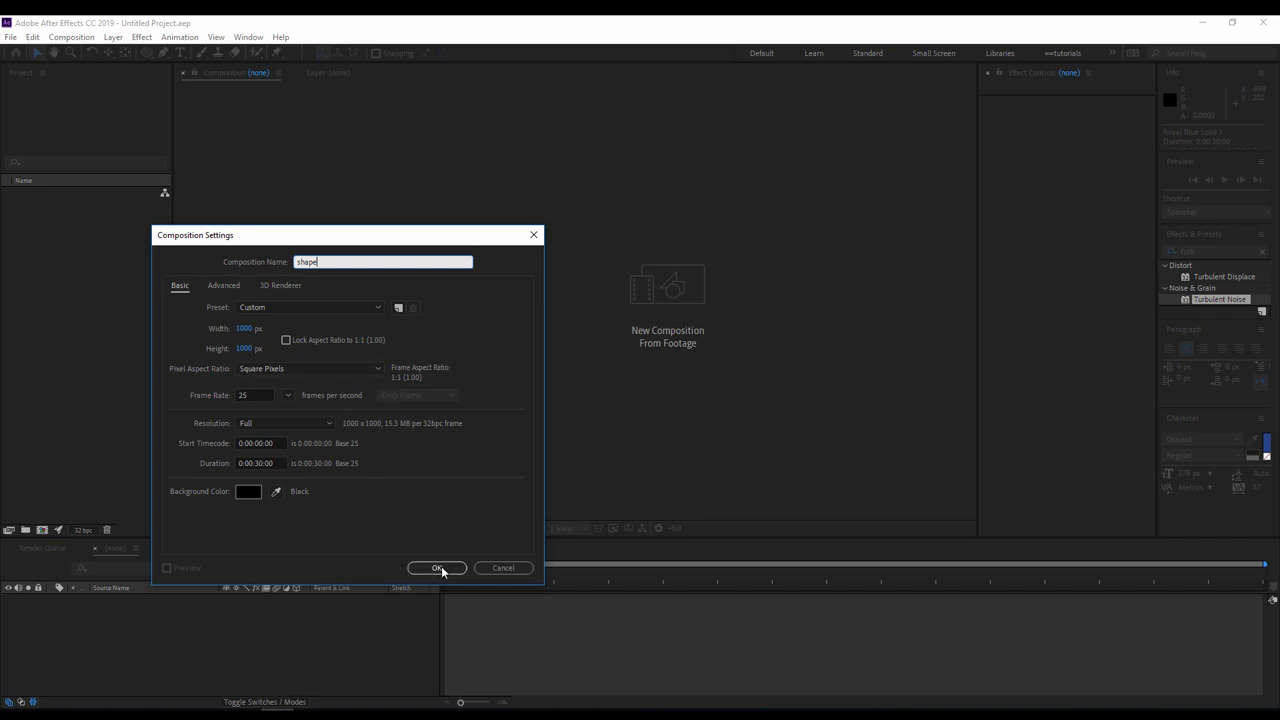
pyautogui.click(437, 568)
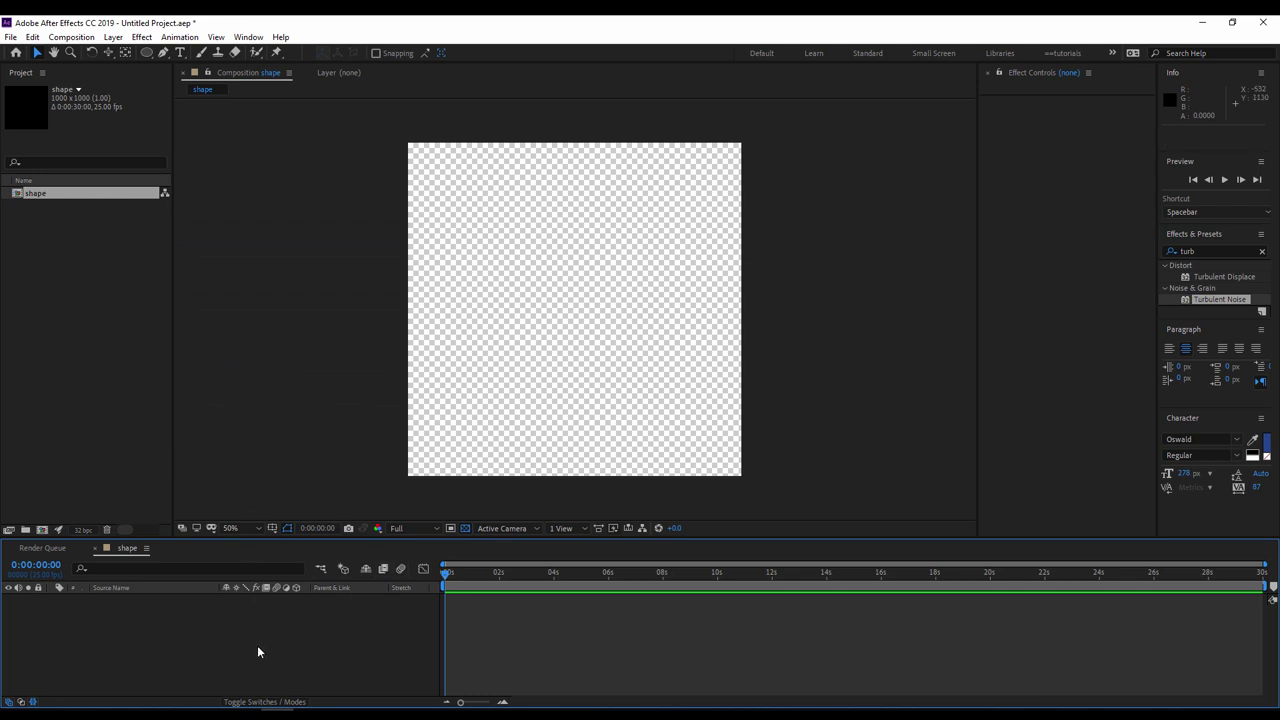
# - Add a royal blue solid and draw an ellipse mask across it
pyautogui.rightClick(199, 627)
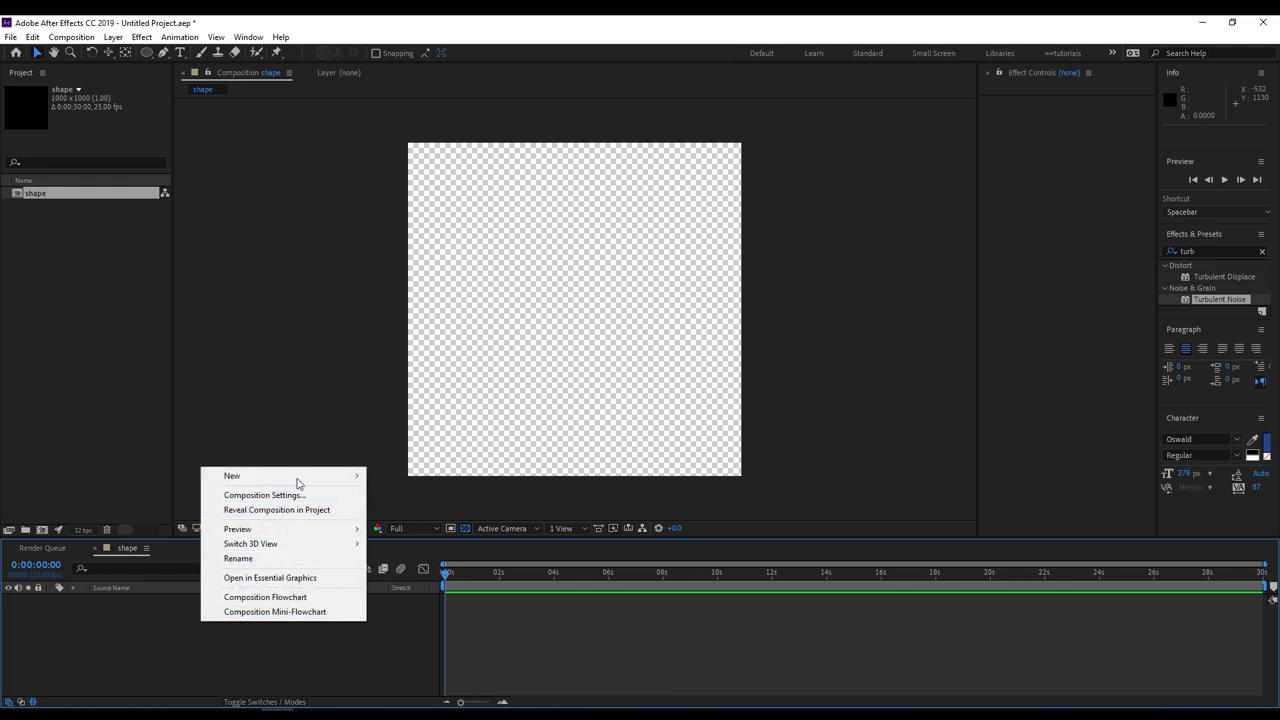
pyautogui.moveTo(297, 478)
pyautogui.click(420, 510)
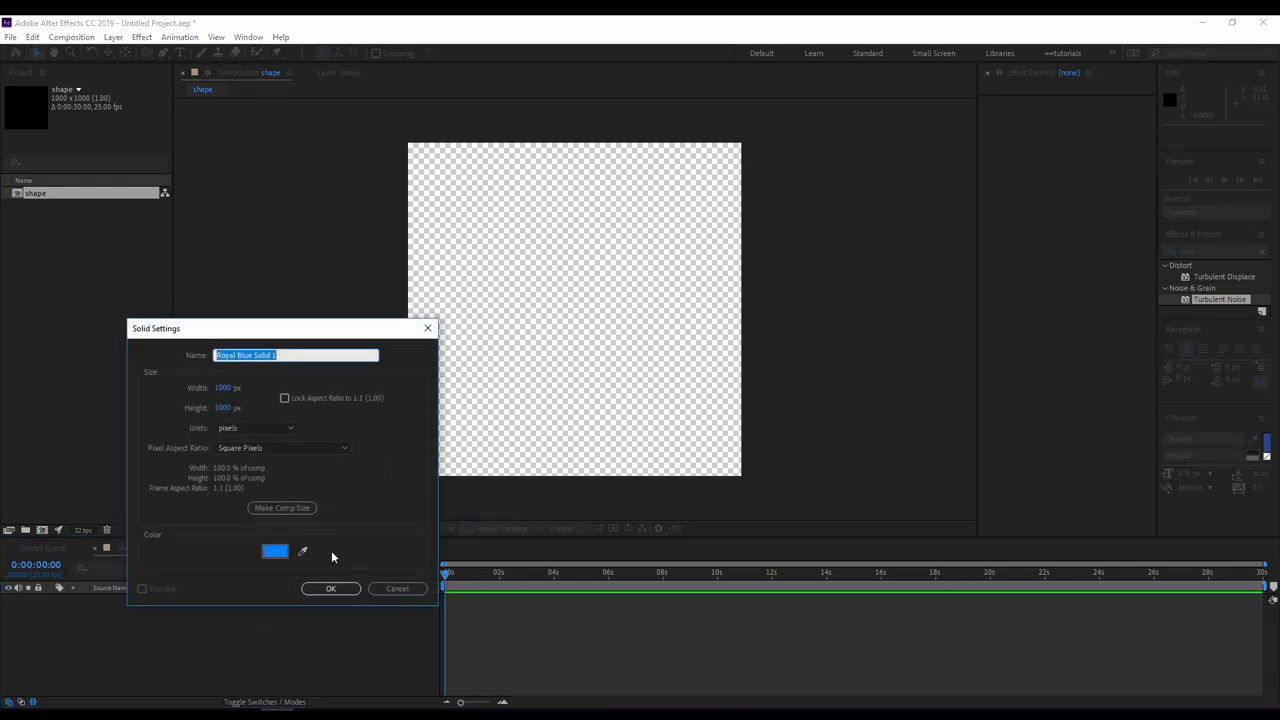
pyautogui.click(332, 590)
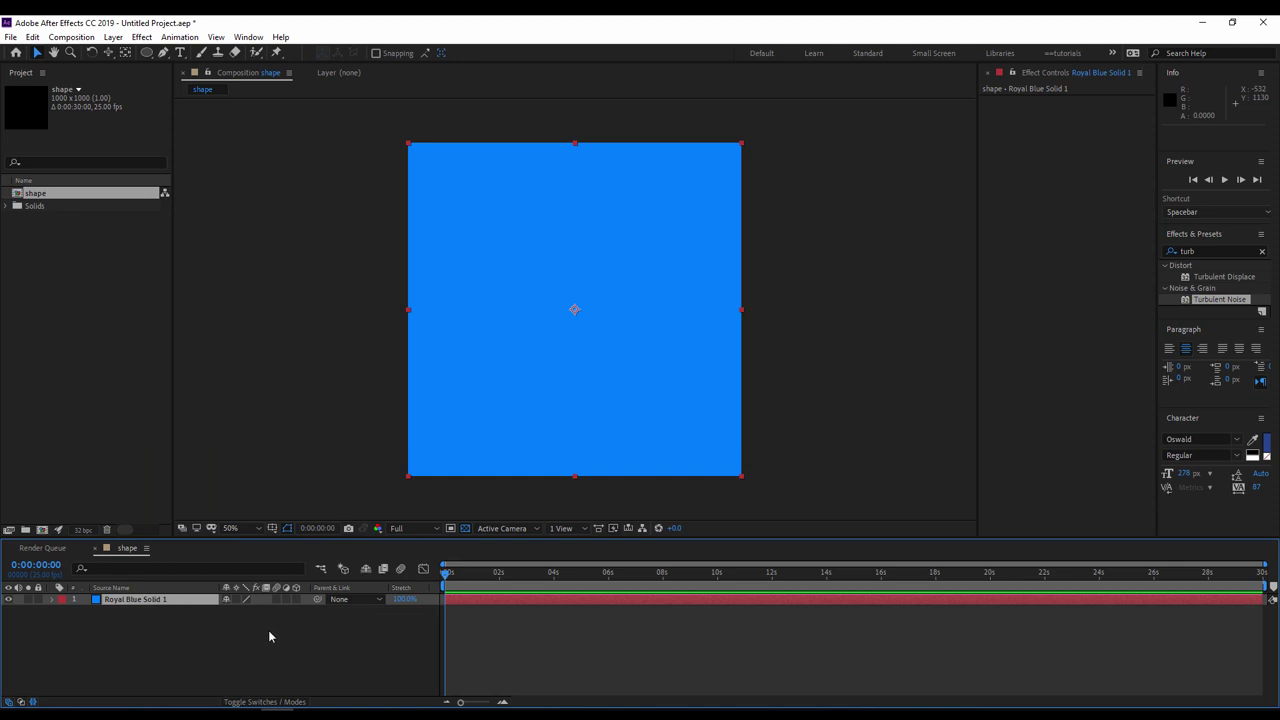
pyautogui.click(147, 53)
pyautogui.moveTo(443, 238)
pyautogui.mouseDown()
pyautogui.moveTo(648, 334)
pyautogui.moveTo(709, 388)
pyautogui.mouseUp()
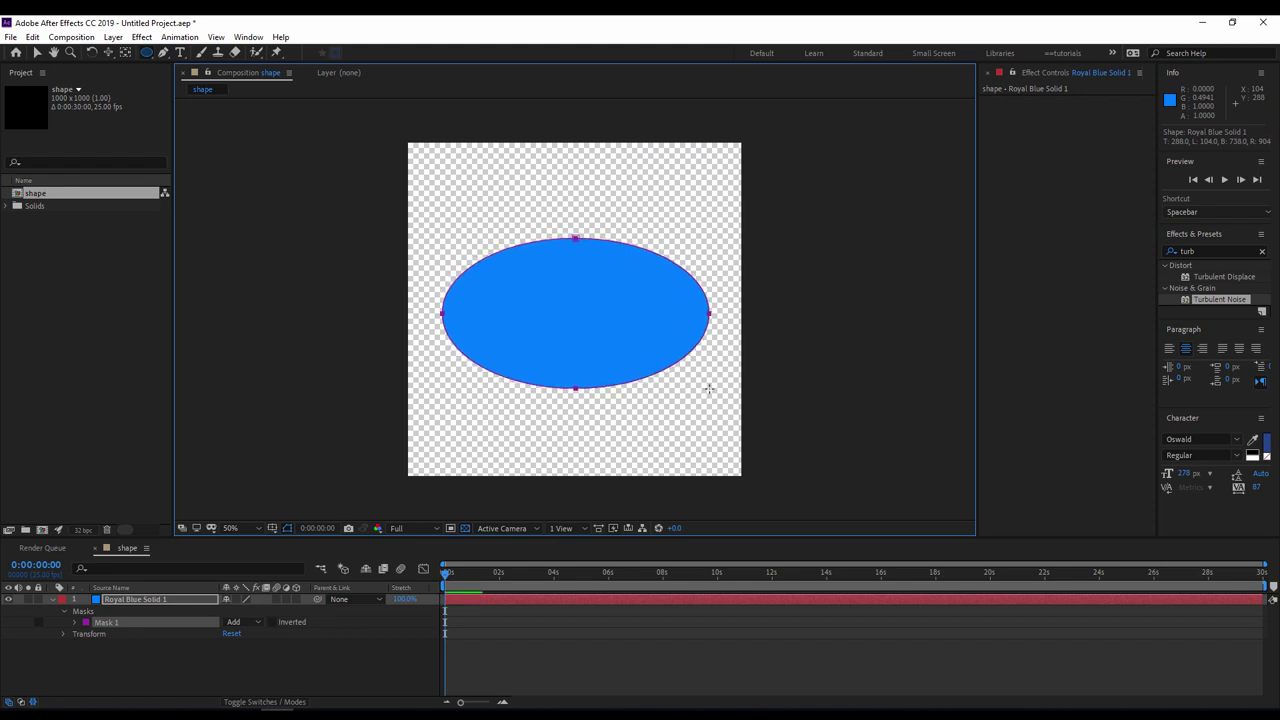
pyautogui.click(158, 657)
pyautogui.click(164, 598)
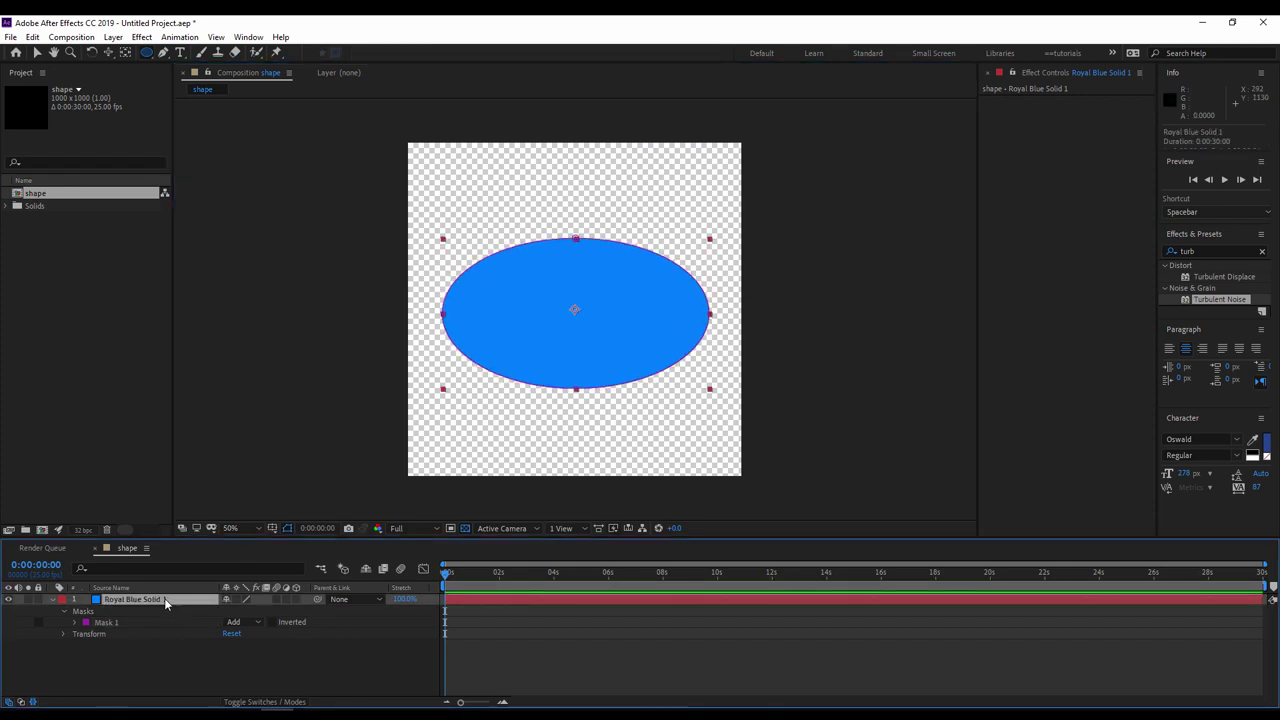
# - Set the mask's Feather to 90 and Expansion to -63
pyautogui.press('m')
pyautogui.press('m')
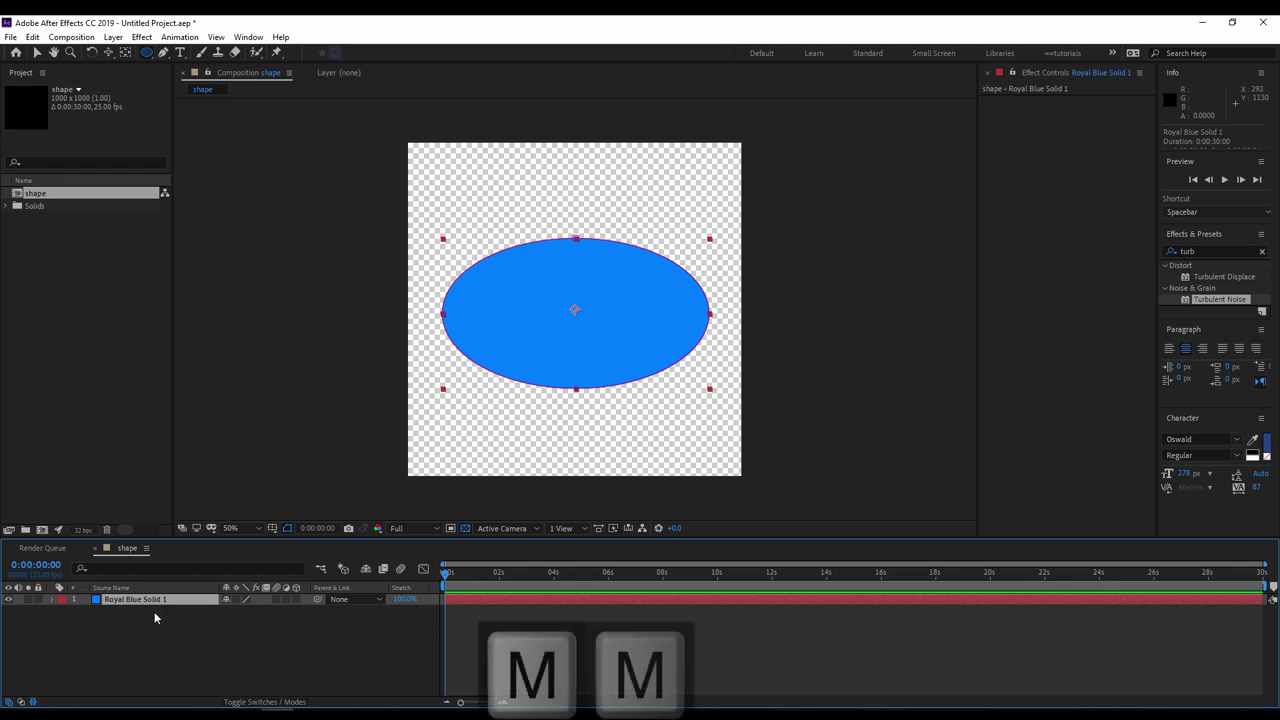
pyautogui.click(251, 633)
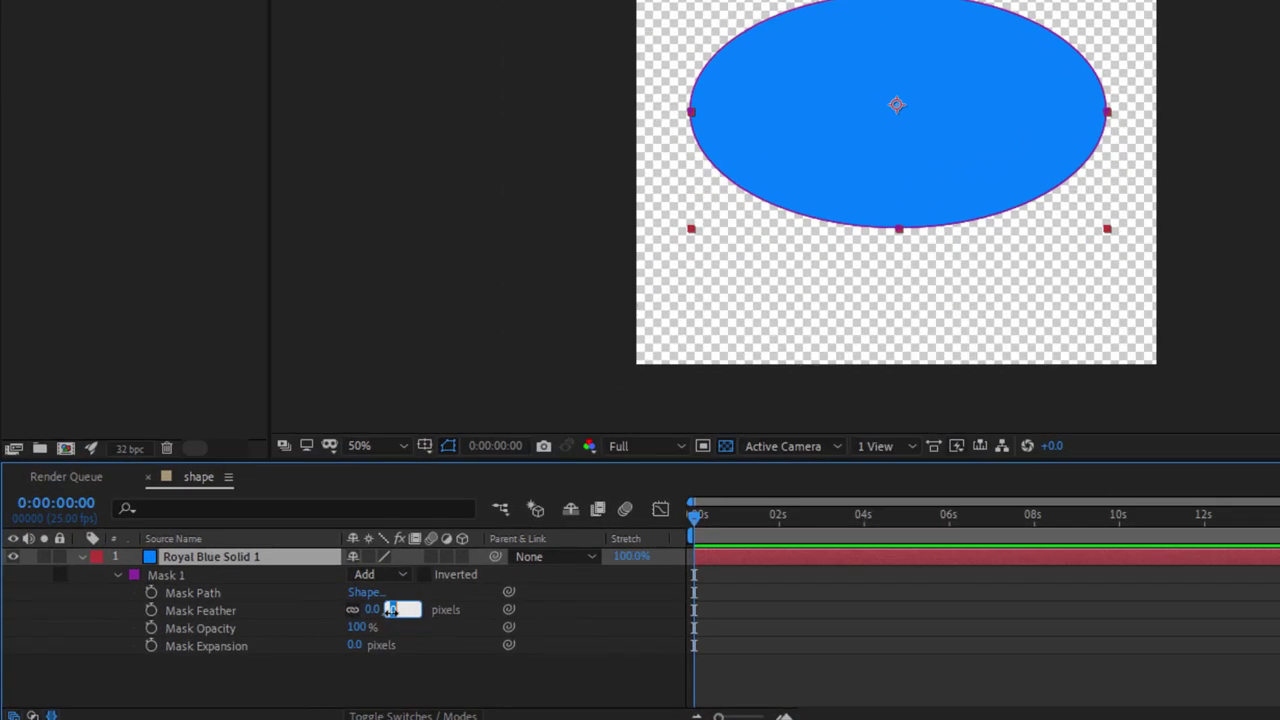
pyautogui.write('90')
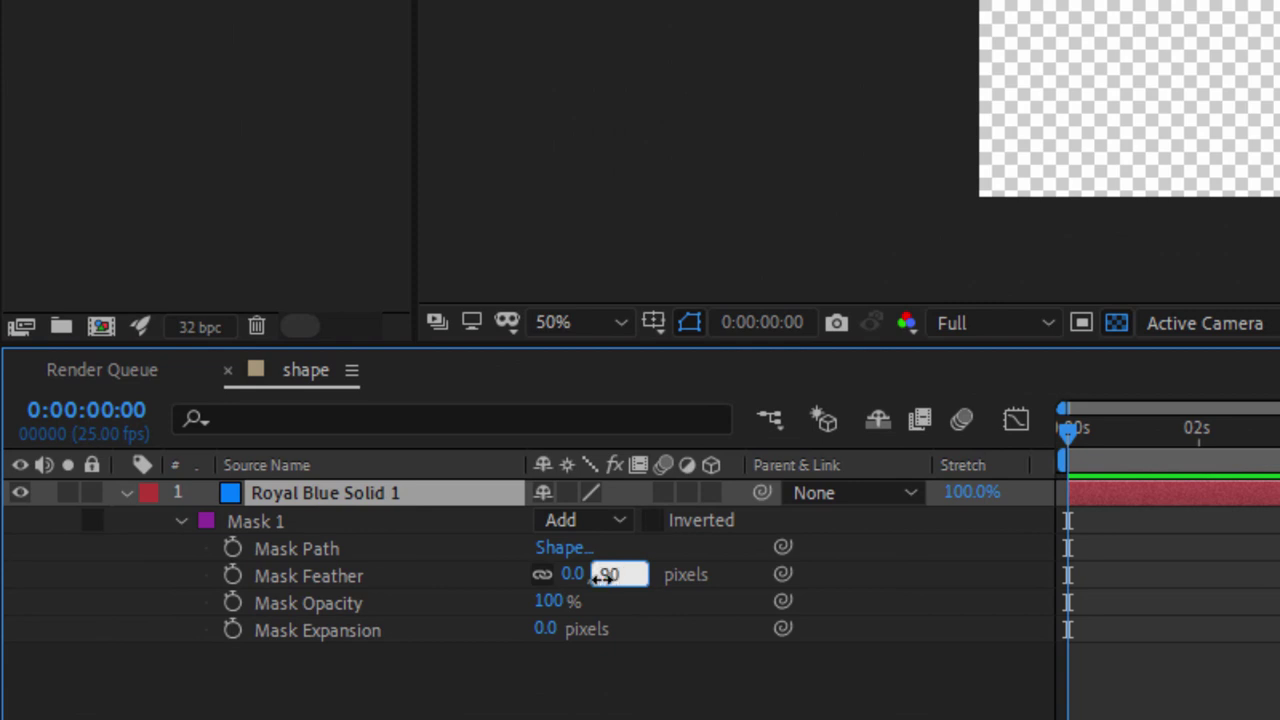
pyautogui.click(535, 663)
pyautogui.click(545, 629)
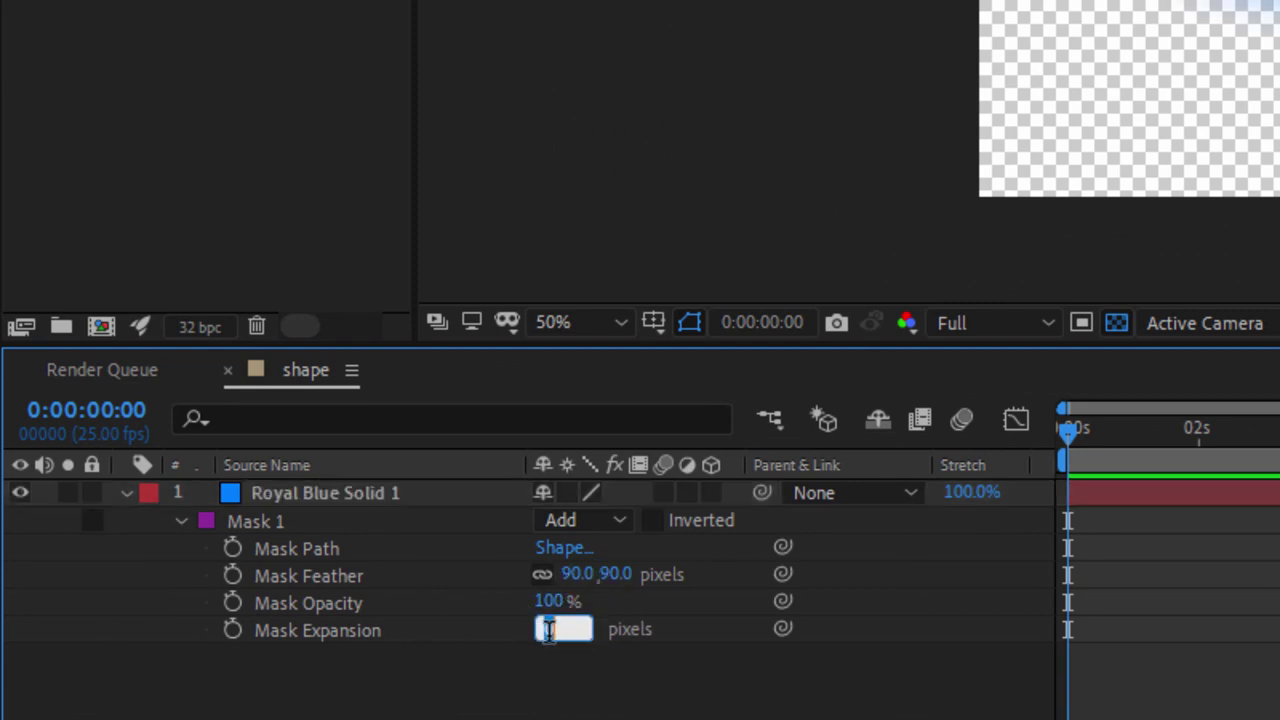
pyautogui.click(571, 675)
pyautogui.moveTo(551, 631); pyautogui.dragTo(457, 641)
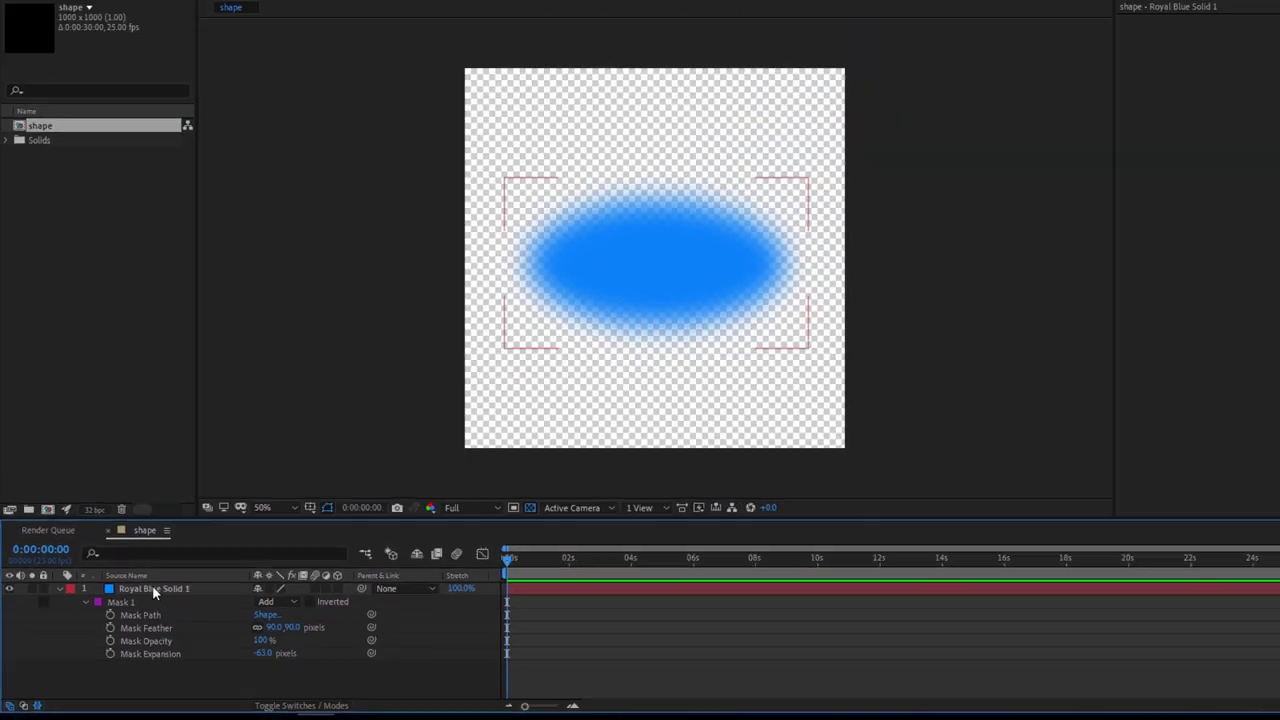
pyautogui.click(321, 493)
# - Apply Turbulent Displace to the blue ellipse with Amount 200 and Size 40
pyautogui.rightClick(137, 601)
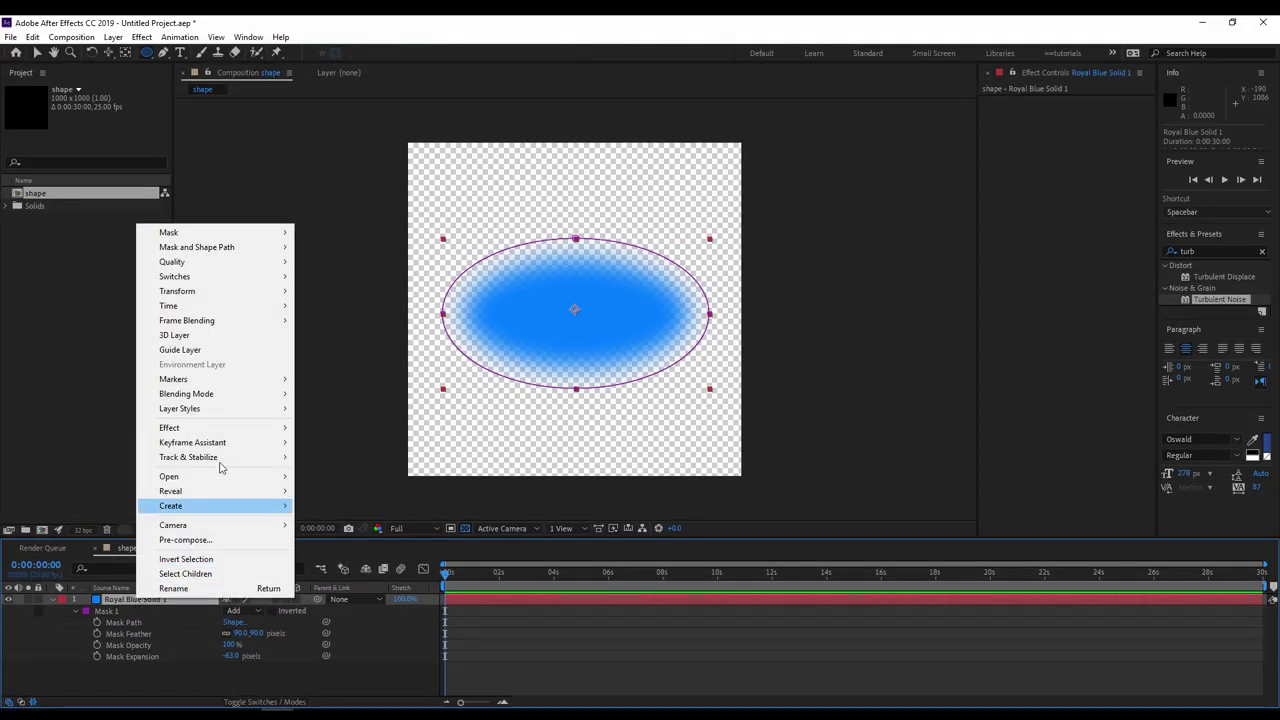
pyautogui.moveTo(229, 427)
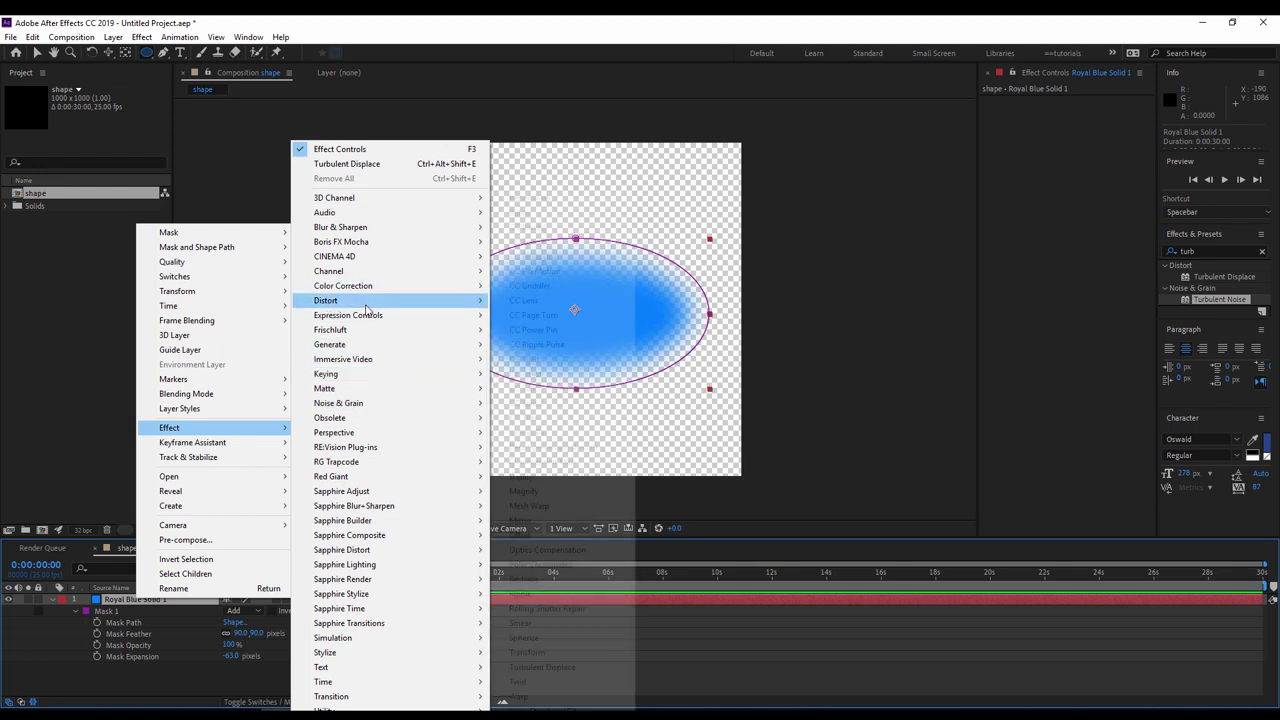
pyautogui.moveTo(340, 300)
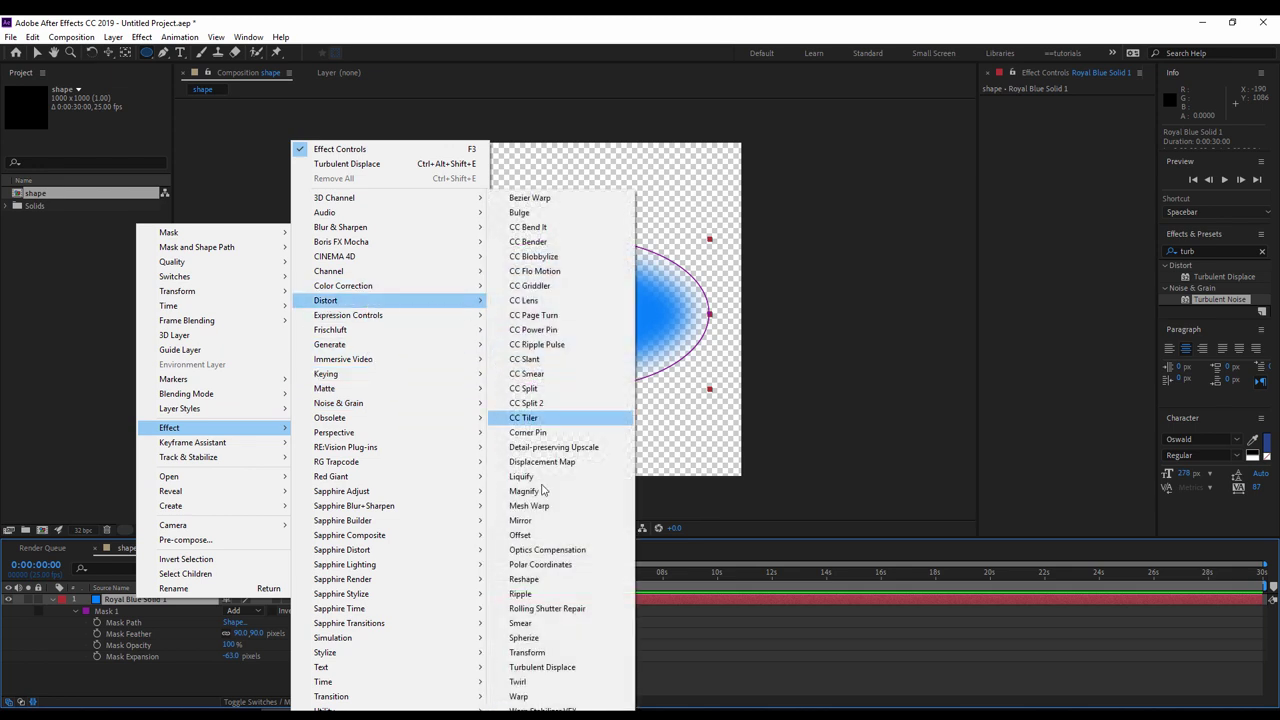
pyautogui.click(553, 669)
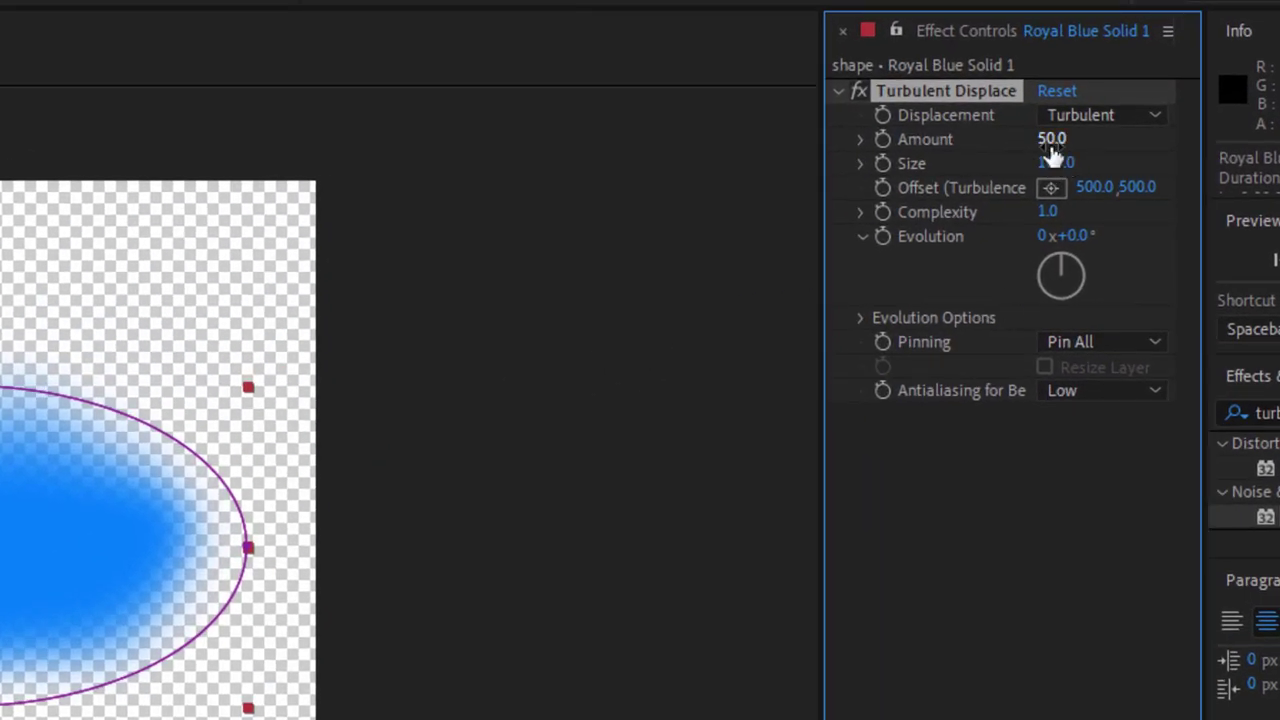
pyautogui.click(1051, 140)
pyautogui.write('200')
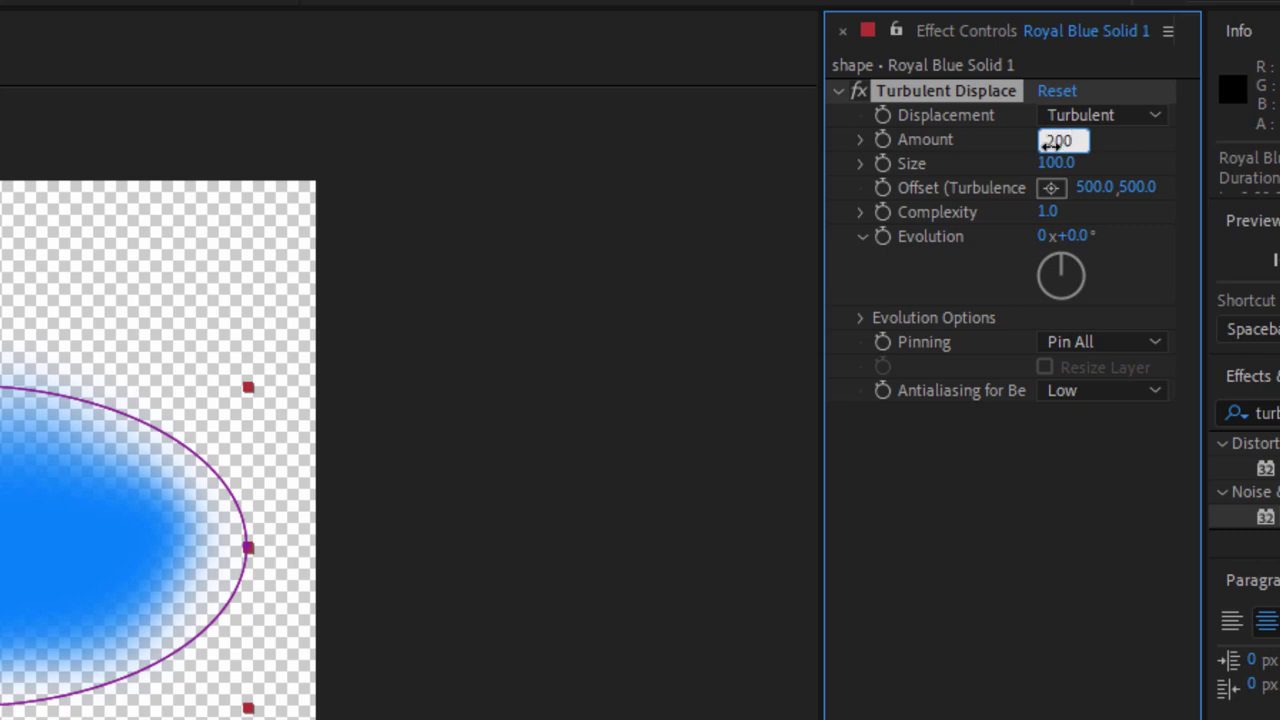
pyautogui.press('Return')
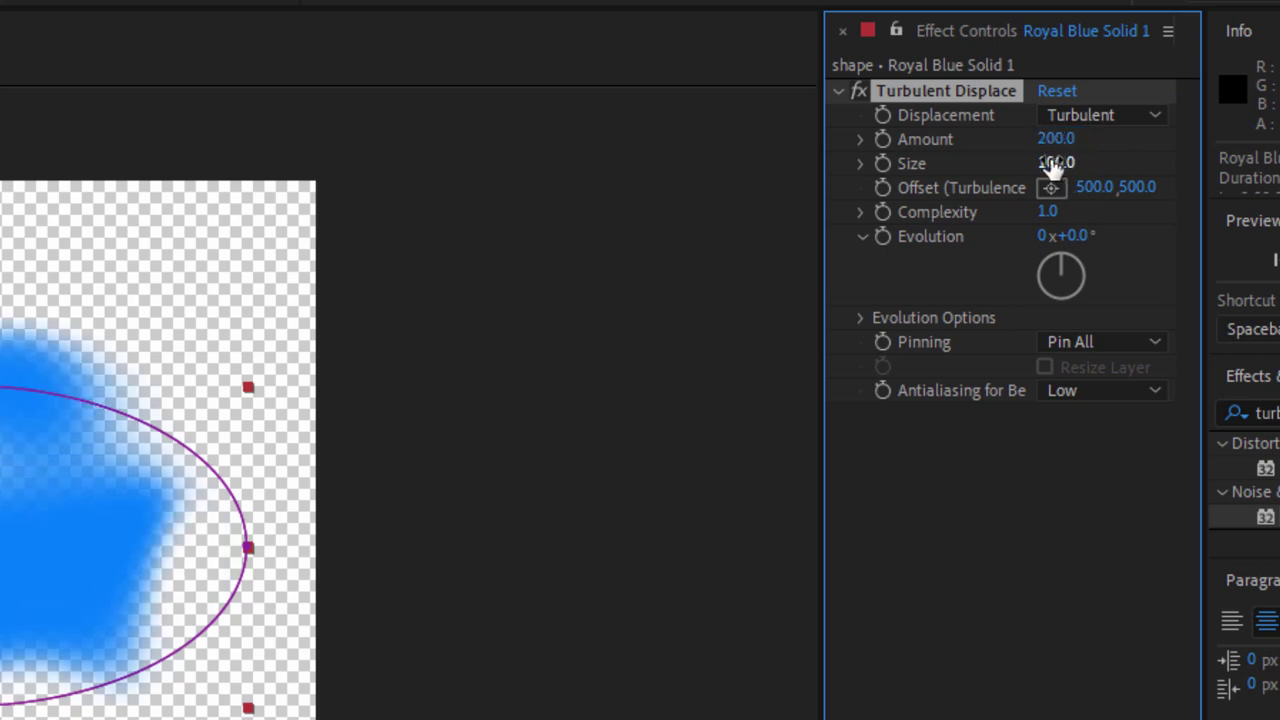
pyautogui.click(1050, 163)
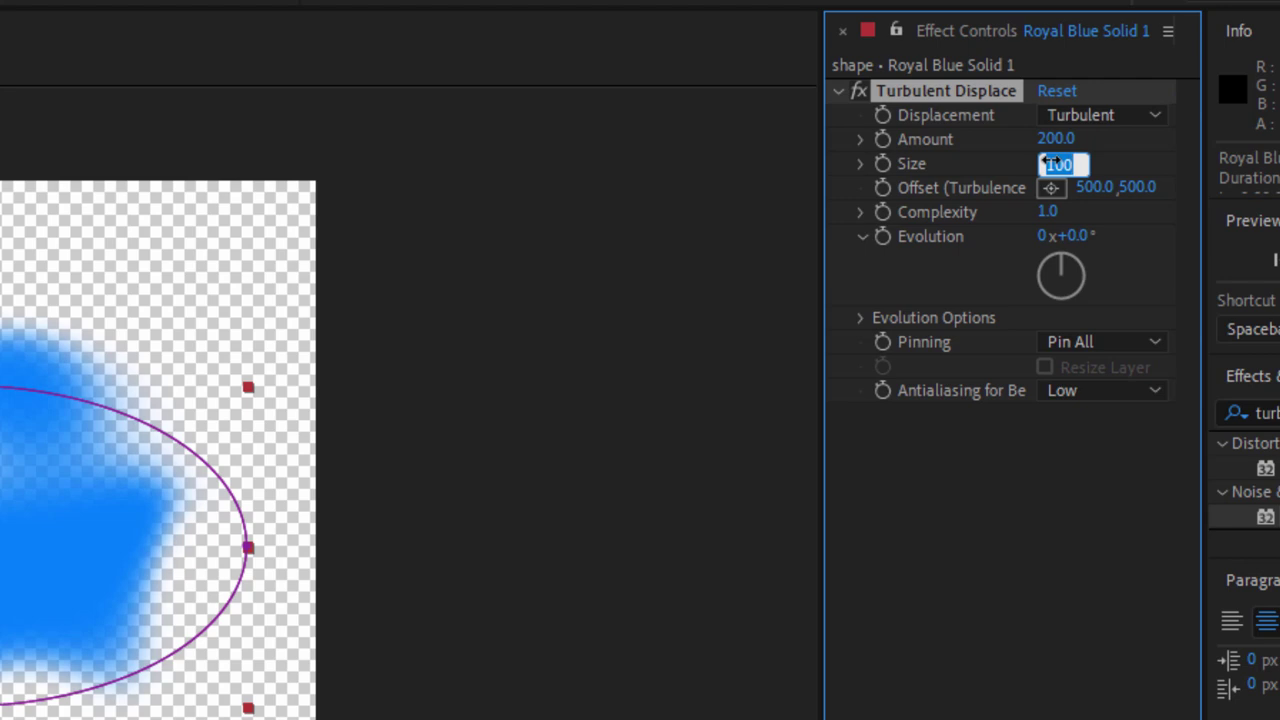
pyautogui.write('40')
pyautogui.press('Return')
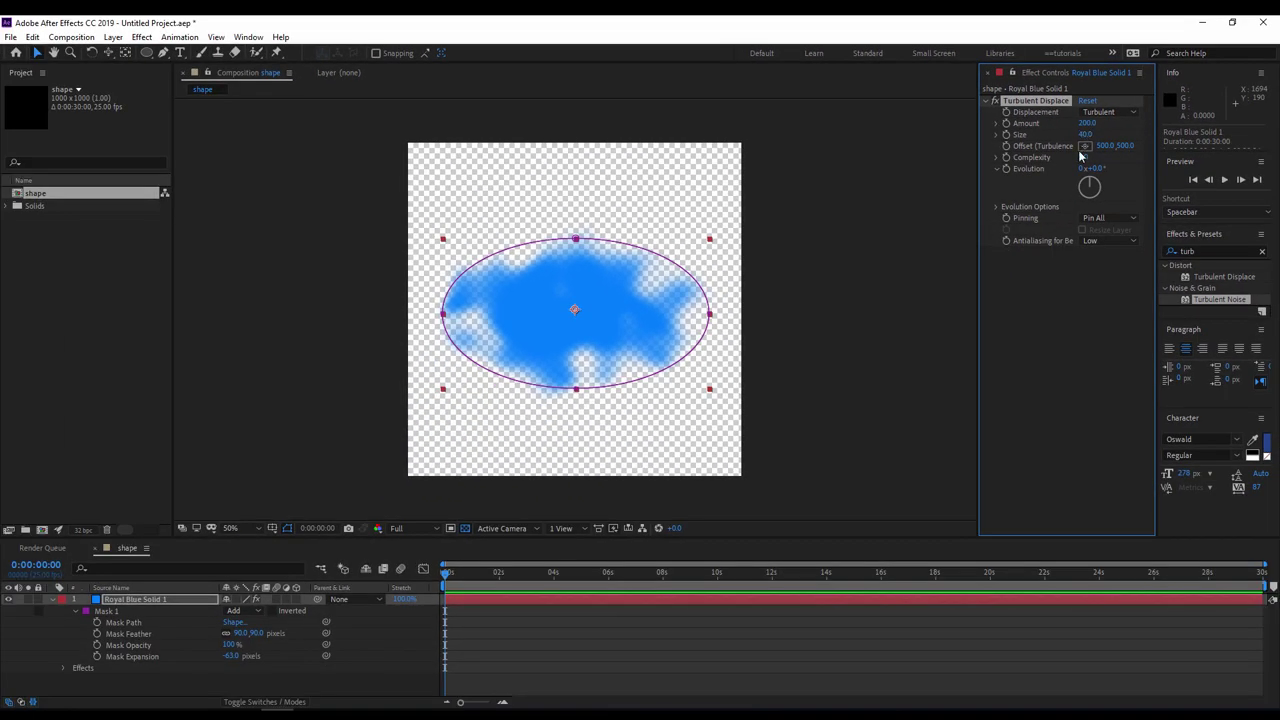
# - Drive Evolution with the expression time*2500 and scrub to watch the cloud evolve
pyautogui.press('space')
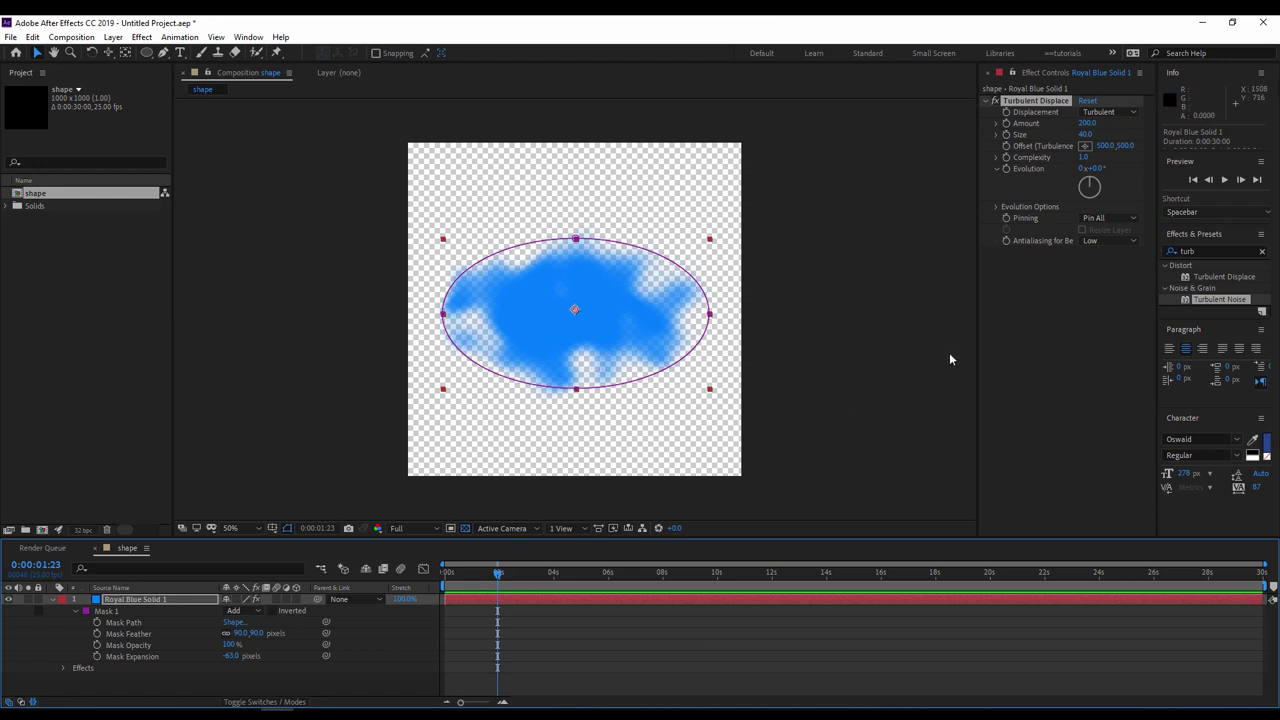
pyautogui.press('alt')
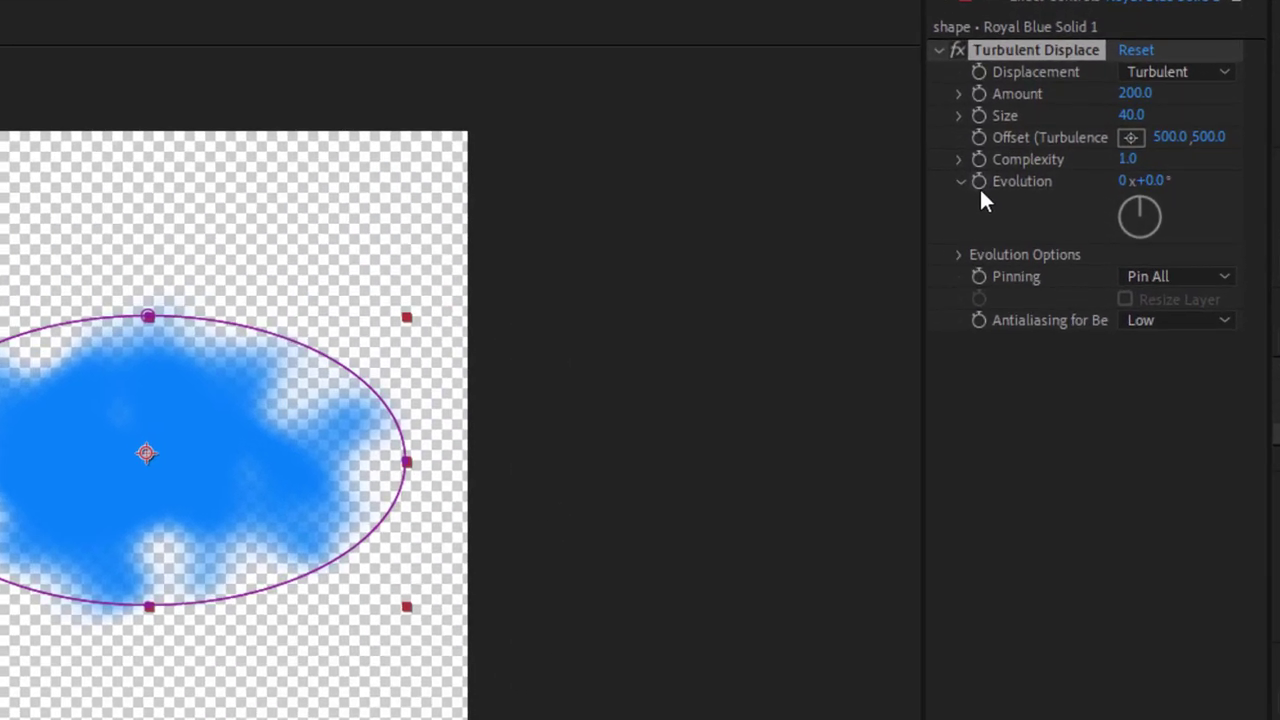
pyautogui.keyDown('alt'); pyautogui.click(980, 192); pyautogui.keyUp('alt')
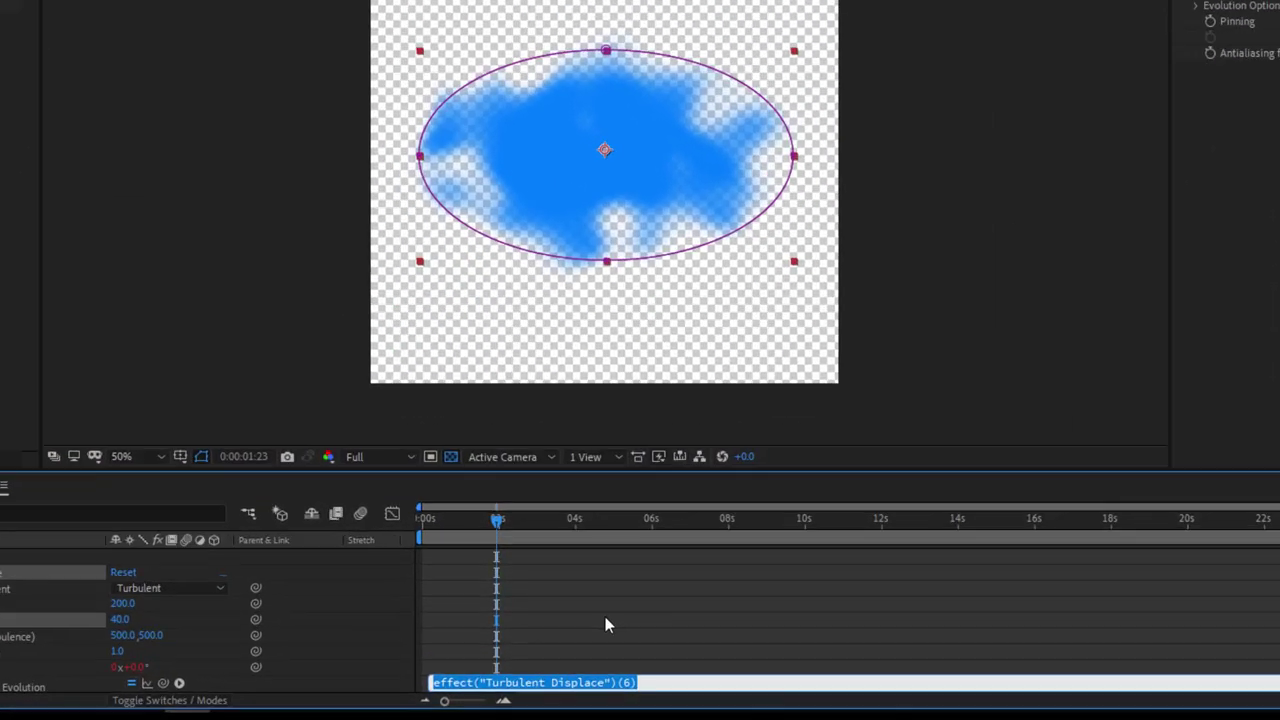
pyautogui.write('time')
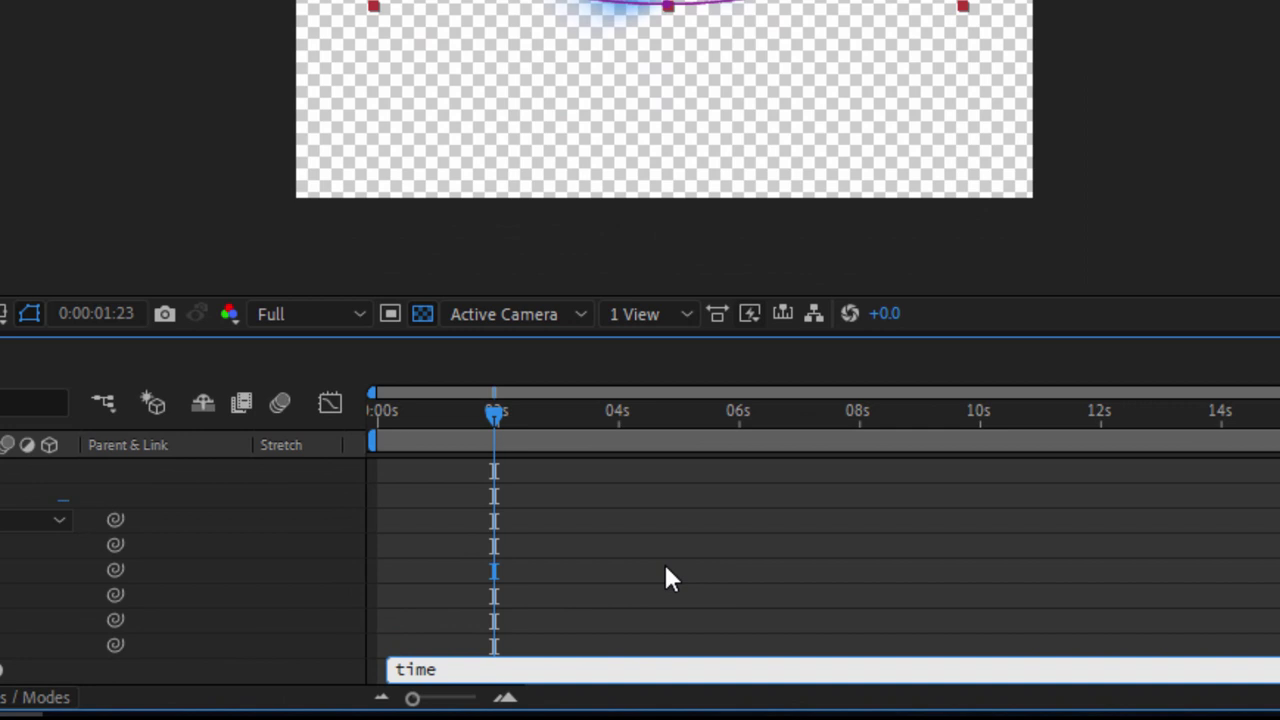
pyautogui.write('*')
pyautogui.write('2')
pyautogui.write('500')
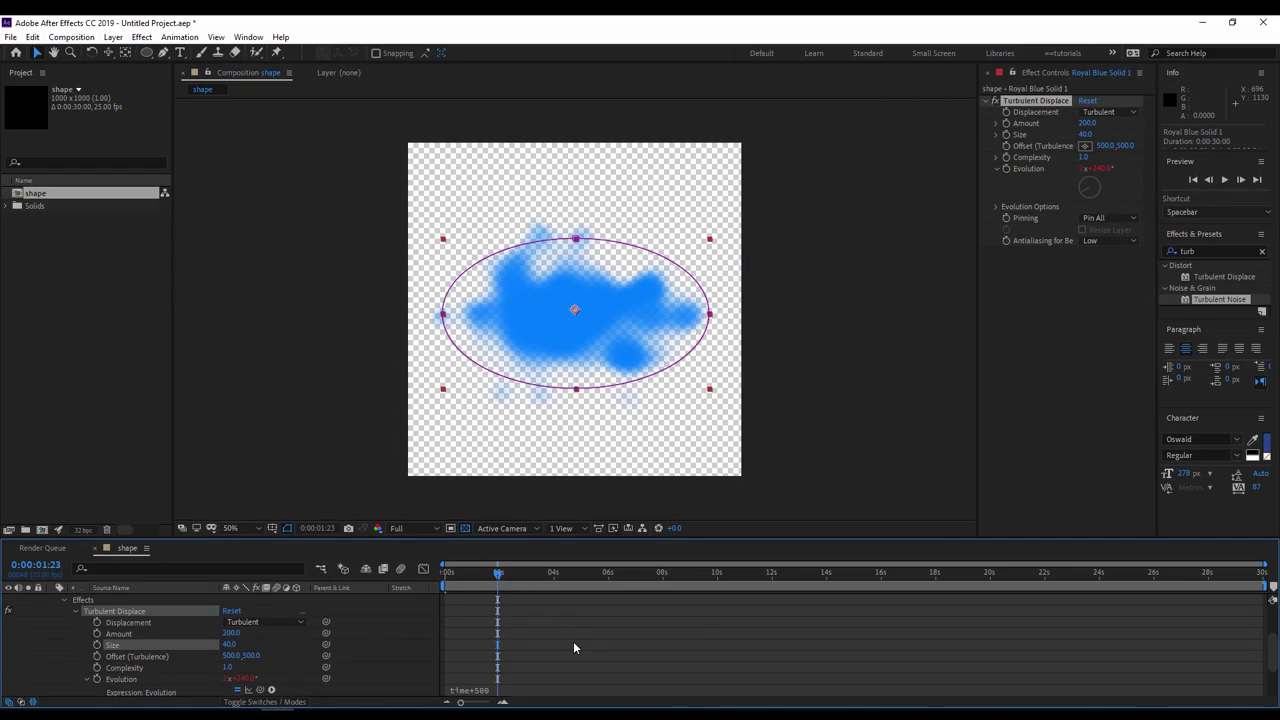
pyautogui.moveTo(458, 574)
pyautogui.mouseDown()
pyautogui.moveTo(977, 571)
pyautogui.moveTo(446, 577)
pyautogui.mouseUp()
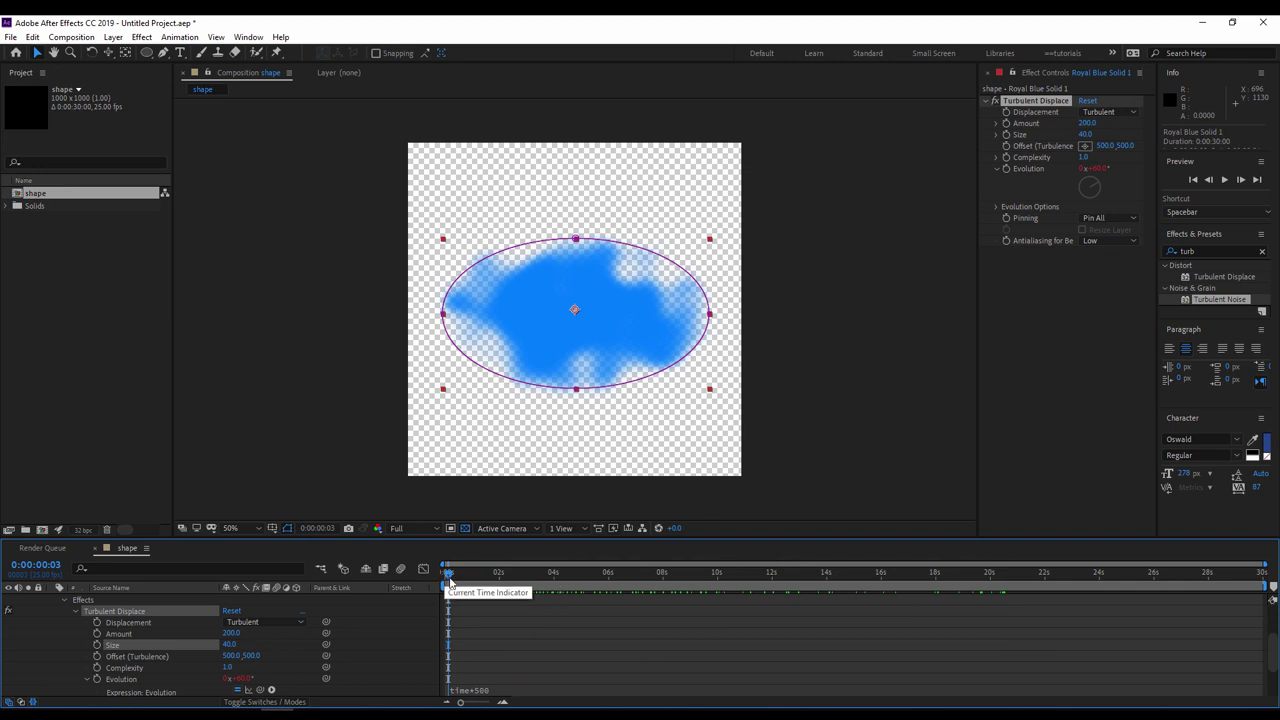
# - Add an adjustment layer above the blue cloud in the shape comp
pyautogui.click(445, 575)
pyautogui.click(64, 599)
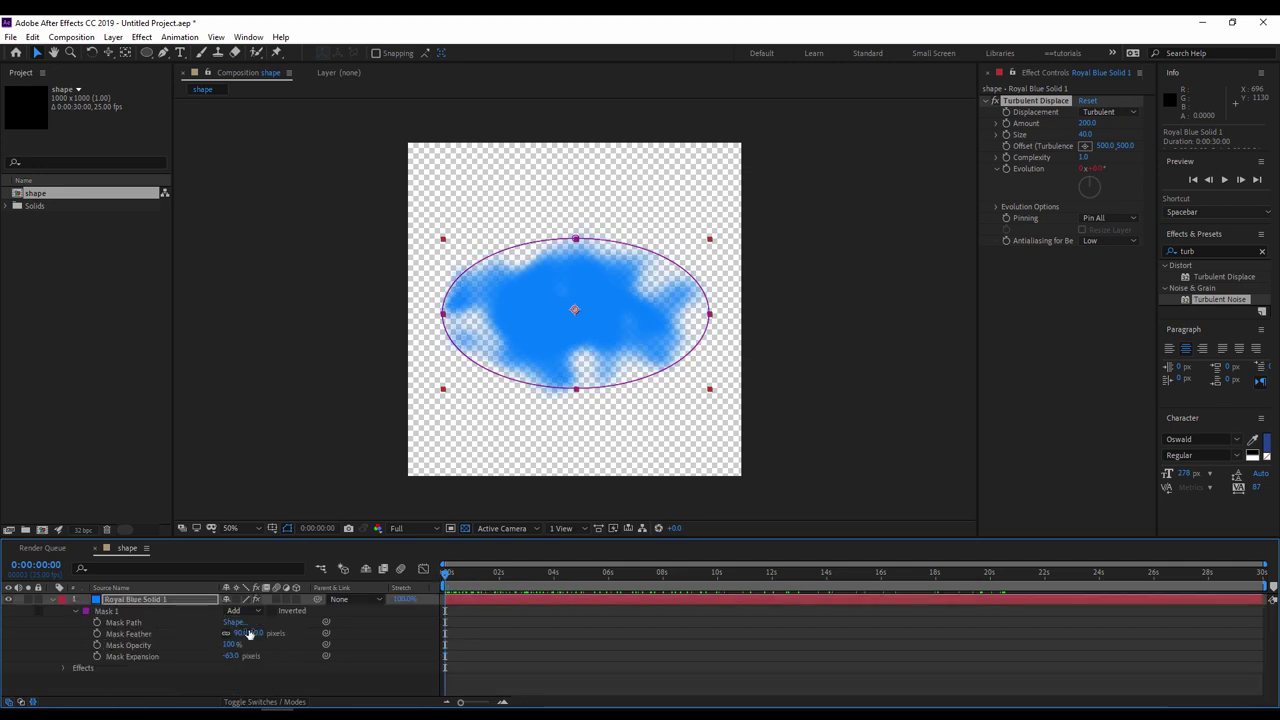
pyautogui.rightClick(407, 686)
pyautogui.moveTo(462, 543)
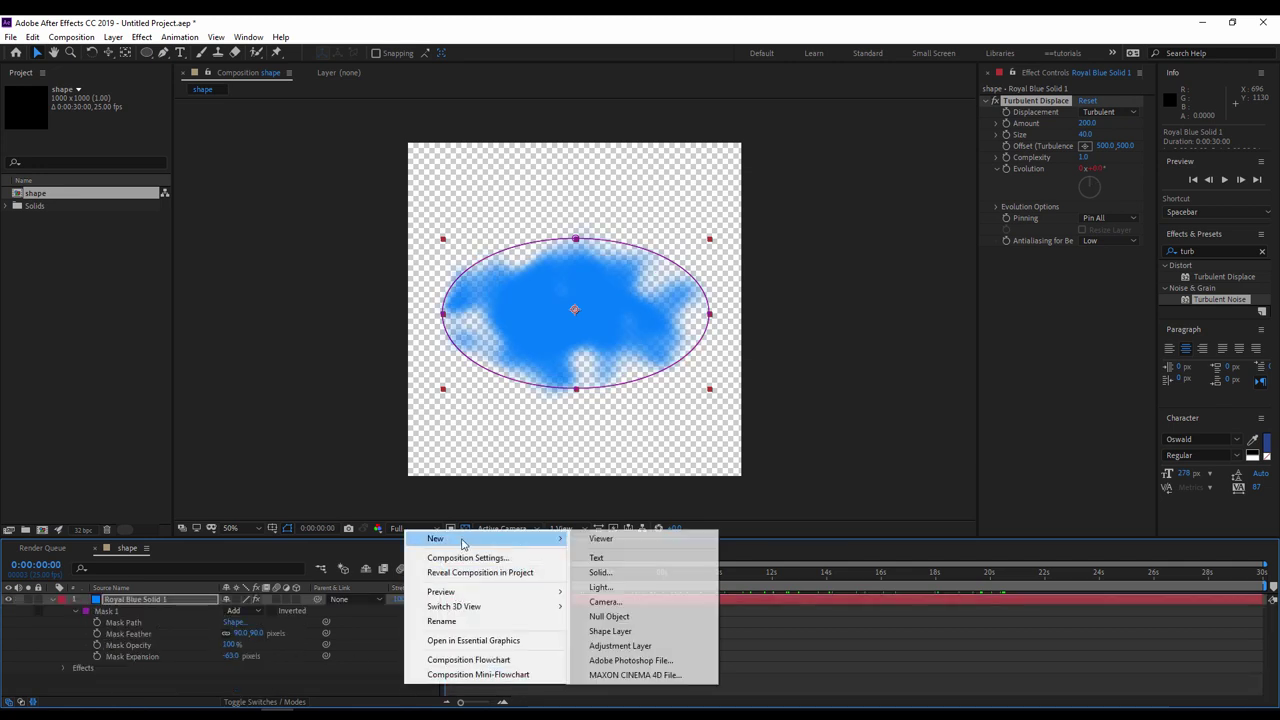
pyautogui.click(620, 645)
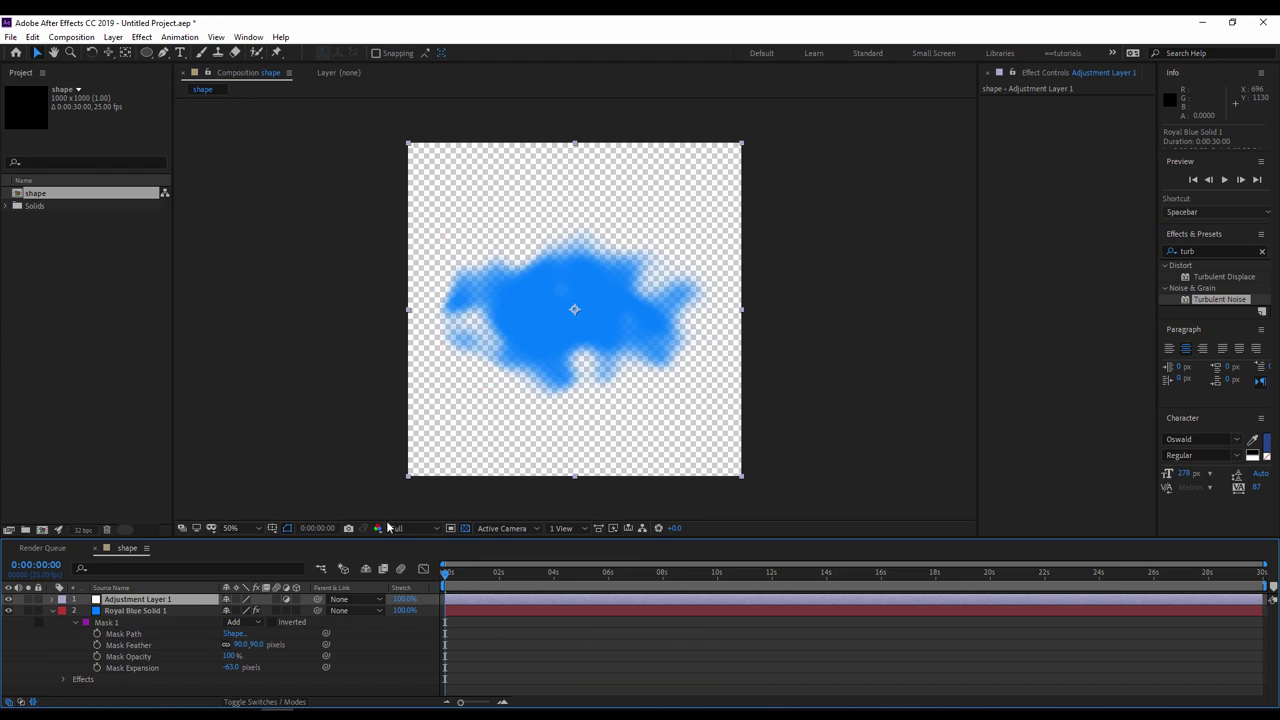
# - Apply Turbulent Displace to the adjustment layer with Size 40 and Complexity 10
pyautogui.rightClick(1026, 198)
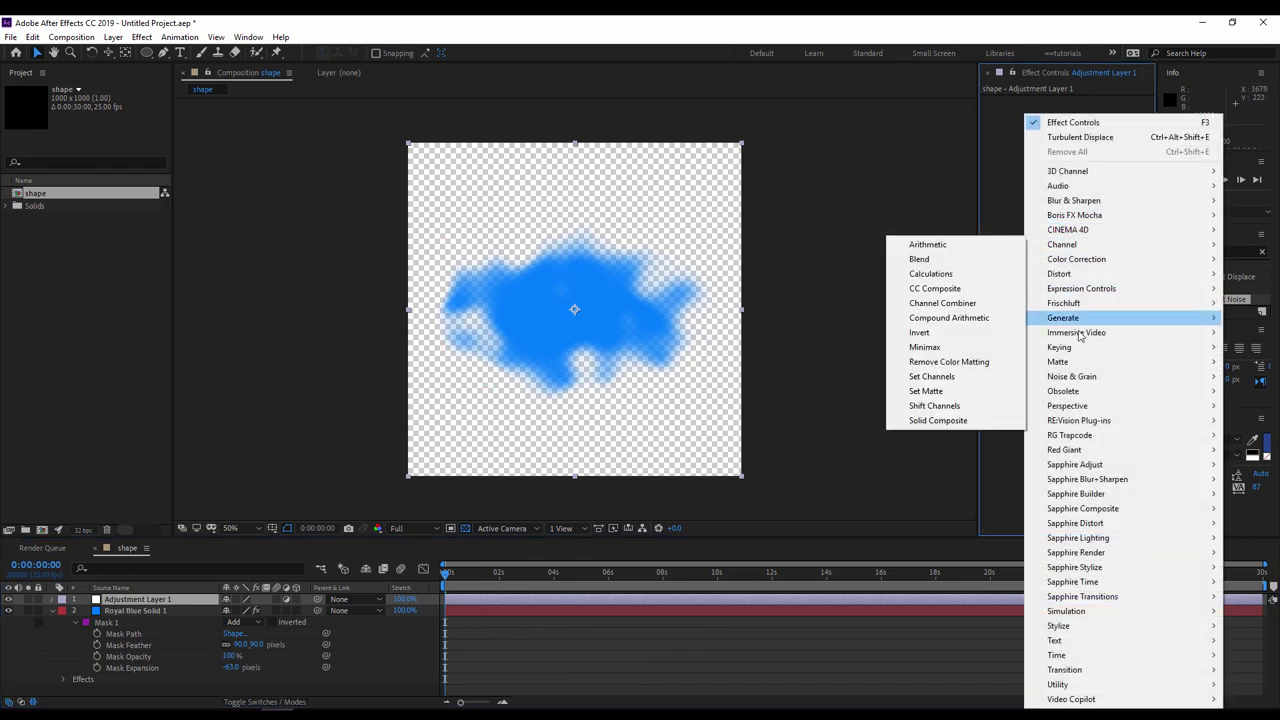
pyautogui.click(1082, 138)
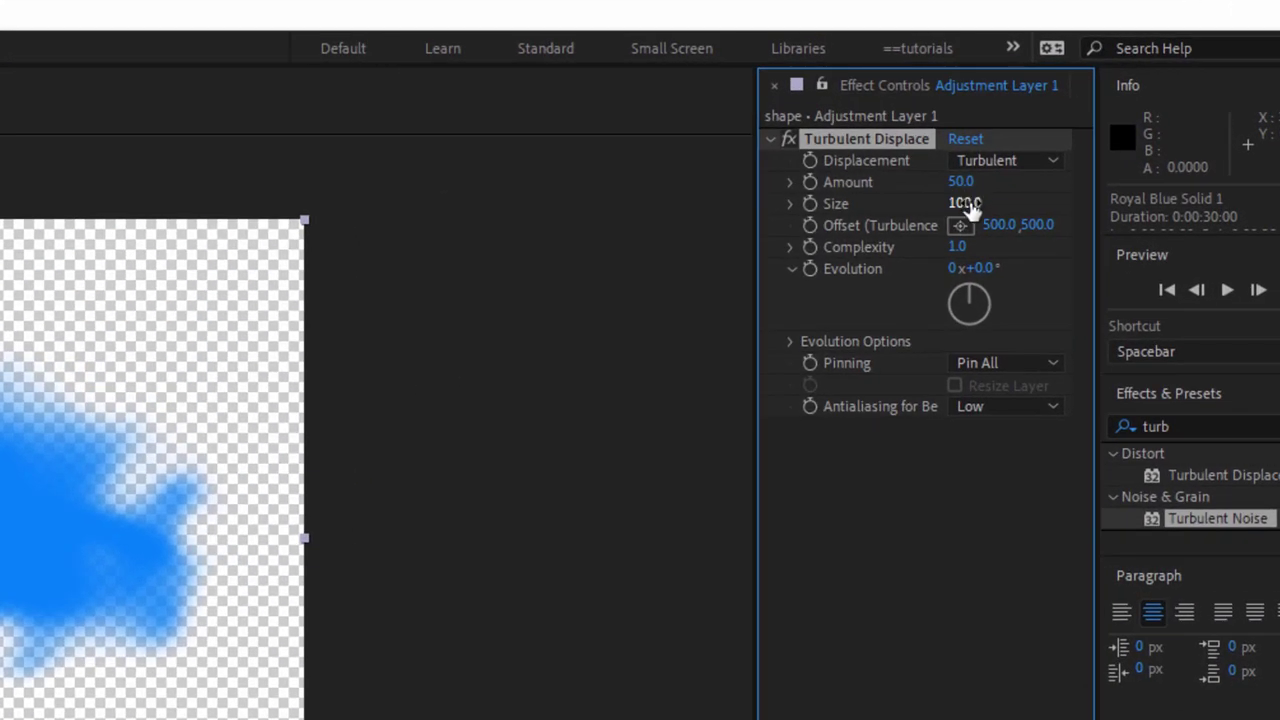
pyautogui.click(956, 205)
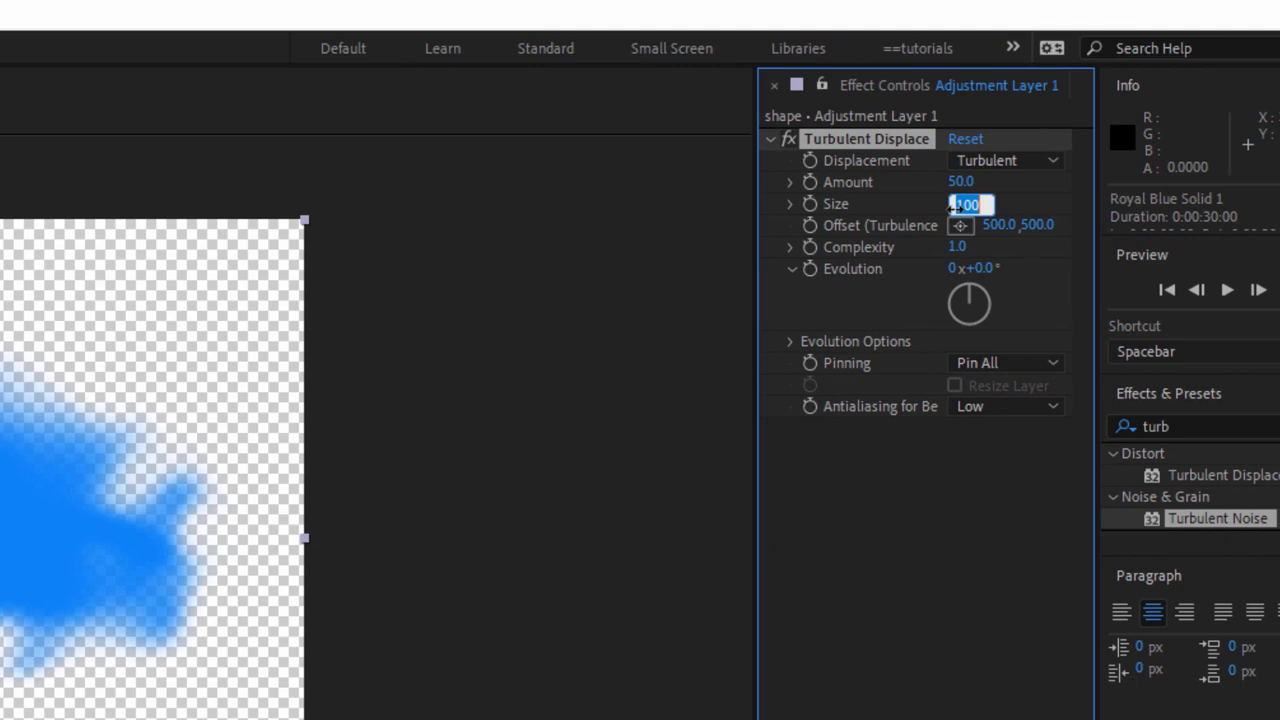
pyautogui.write('40')
pyautogui.press('Return')
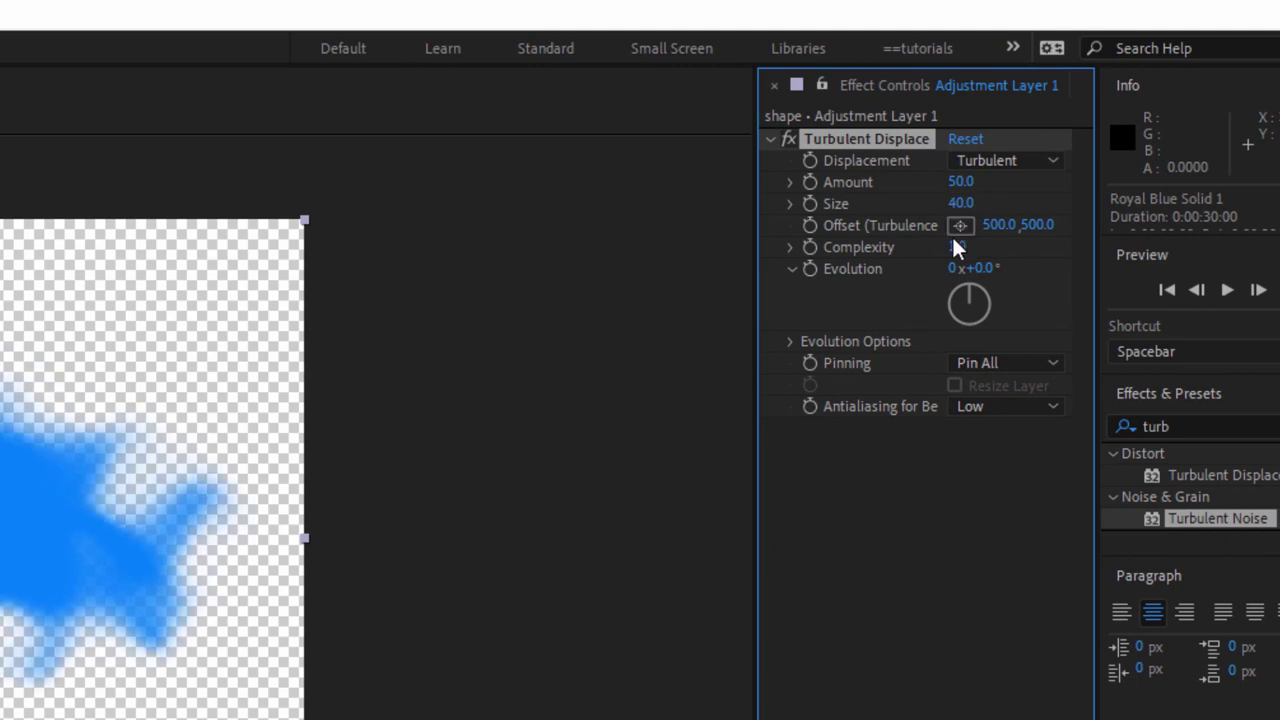
pyautogui.click(958, 249)
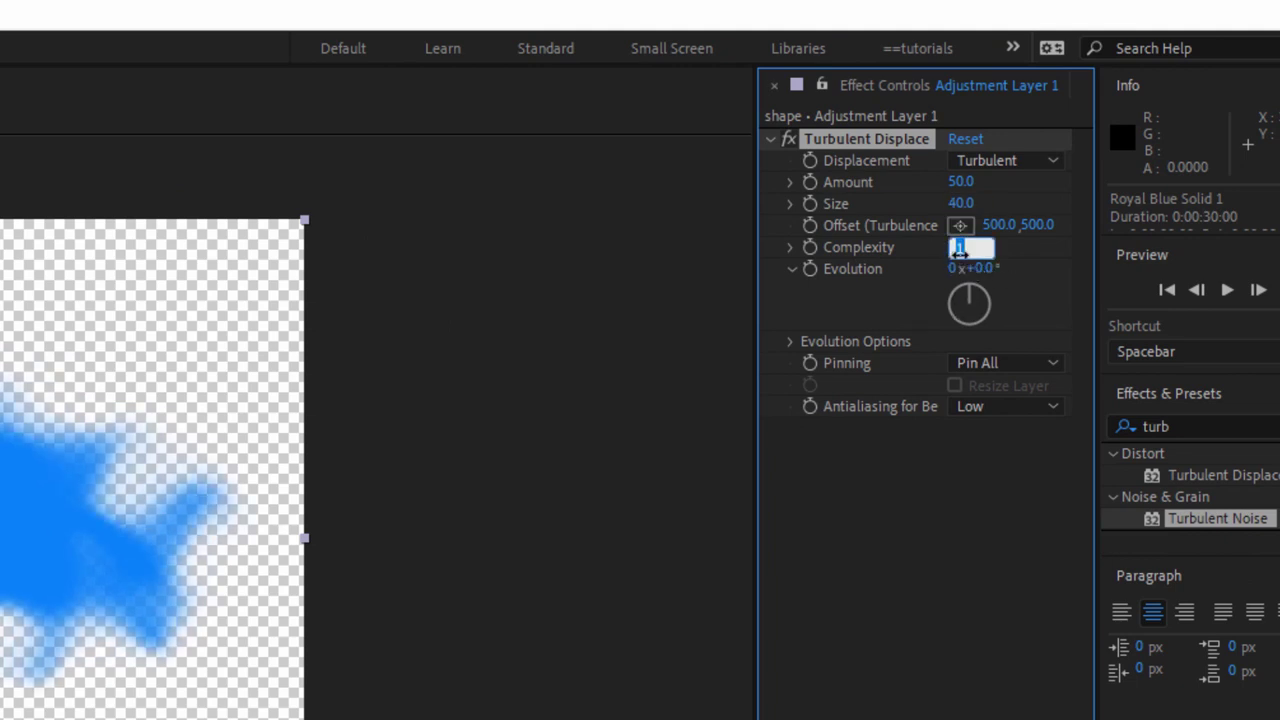
pyautogui.write('10')
pyautogui.press('Return')
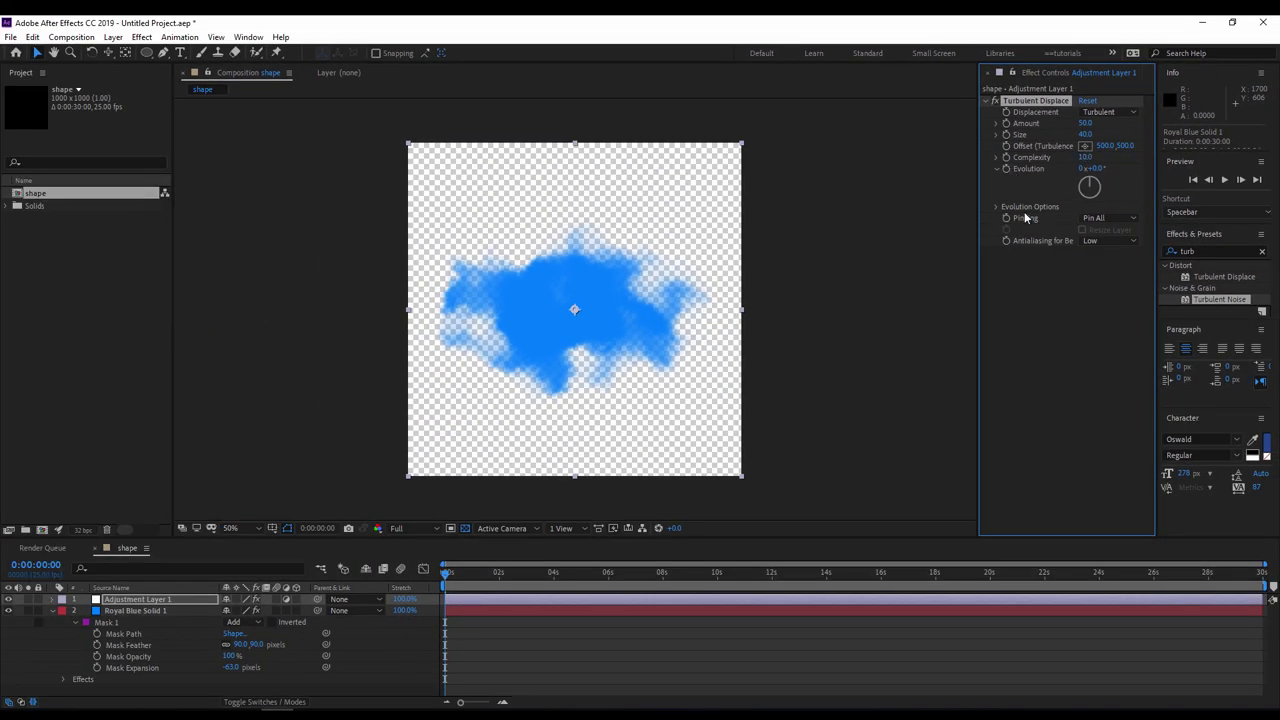
pyautogui.click(1049, 303)
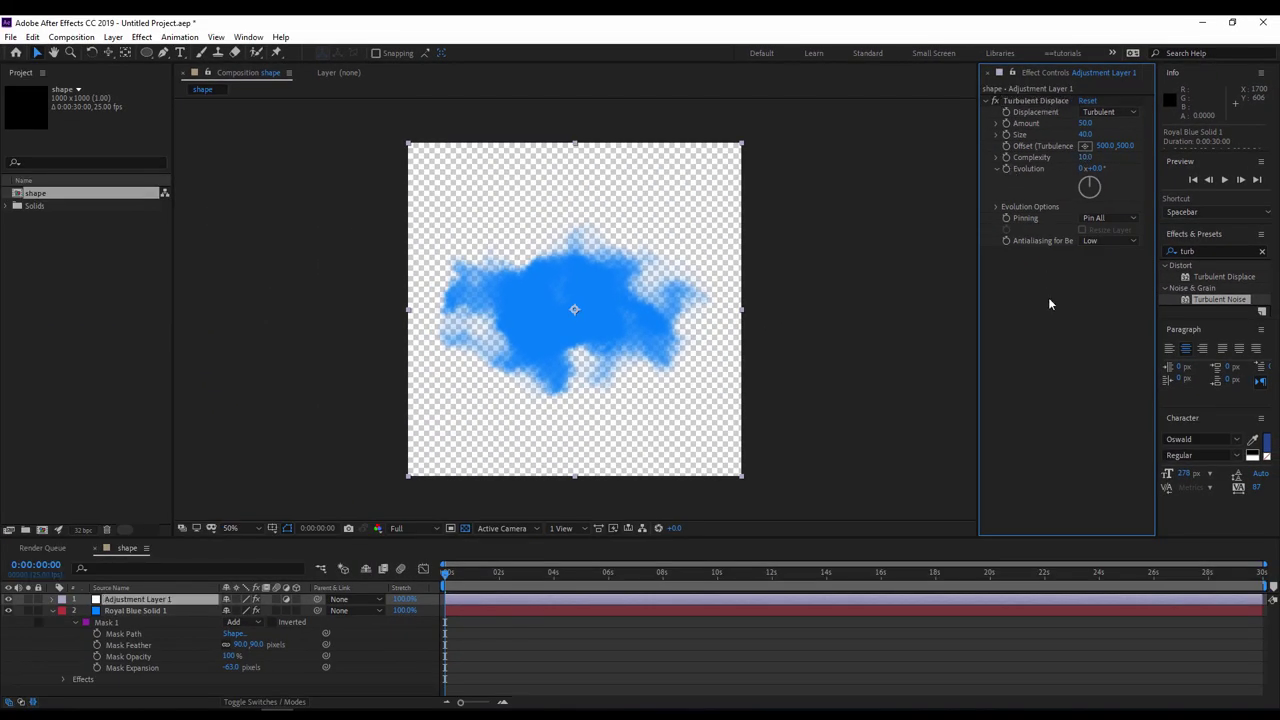
pyautogui.moveTo(465, 573)
pyautogui.mouseDown()
pyautogui.moveTo(614, 566)
pyautogui.moveTo(445, 566)
pyautogui.mouseUp()
pyautogui.click(52, 610)
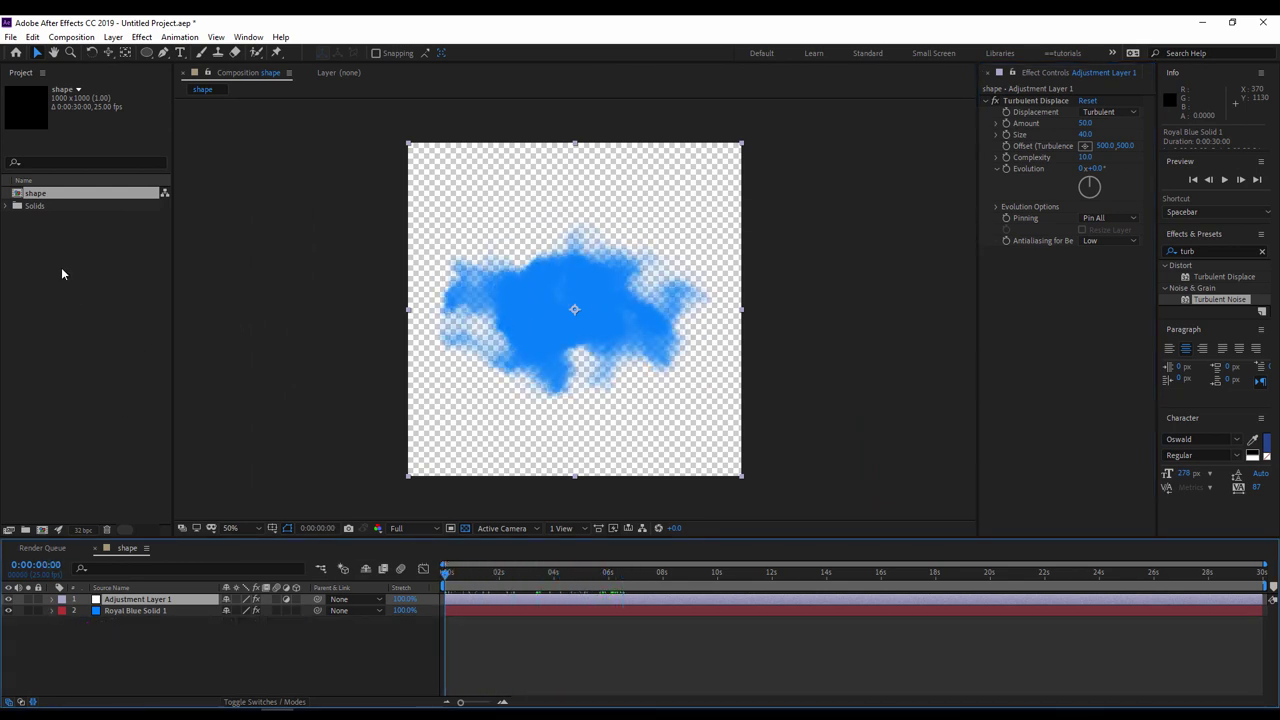
pyautogui.click(75, 274)
# - Create composition '1' and place the shape comp inside it as a layer
pyautogui.rightClick(81, 275)
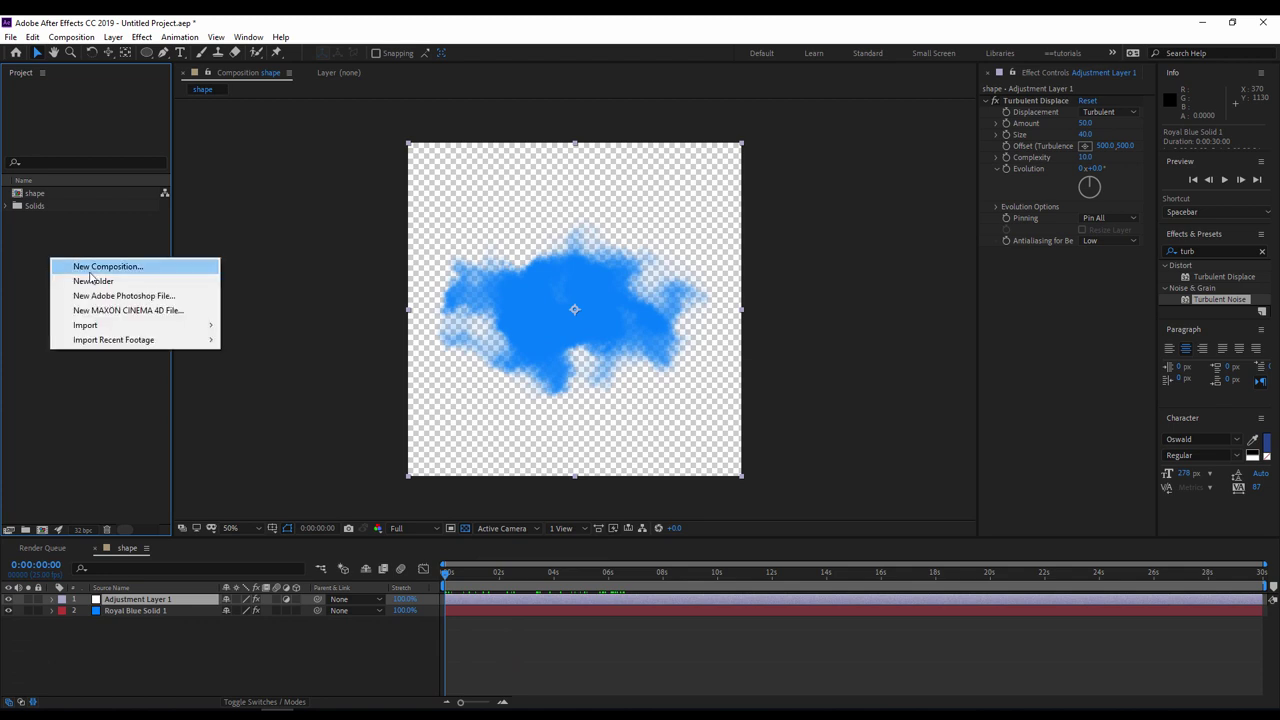
pyautogui.click(89, 268)
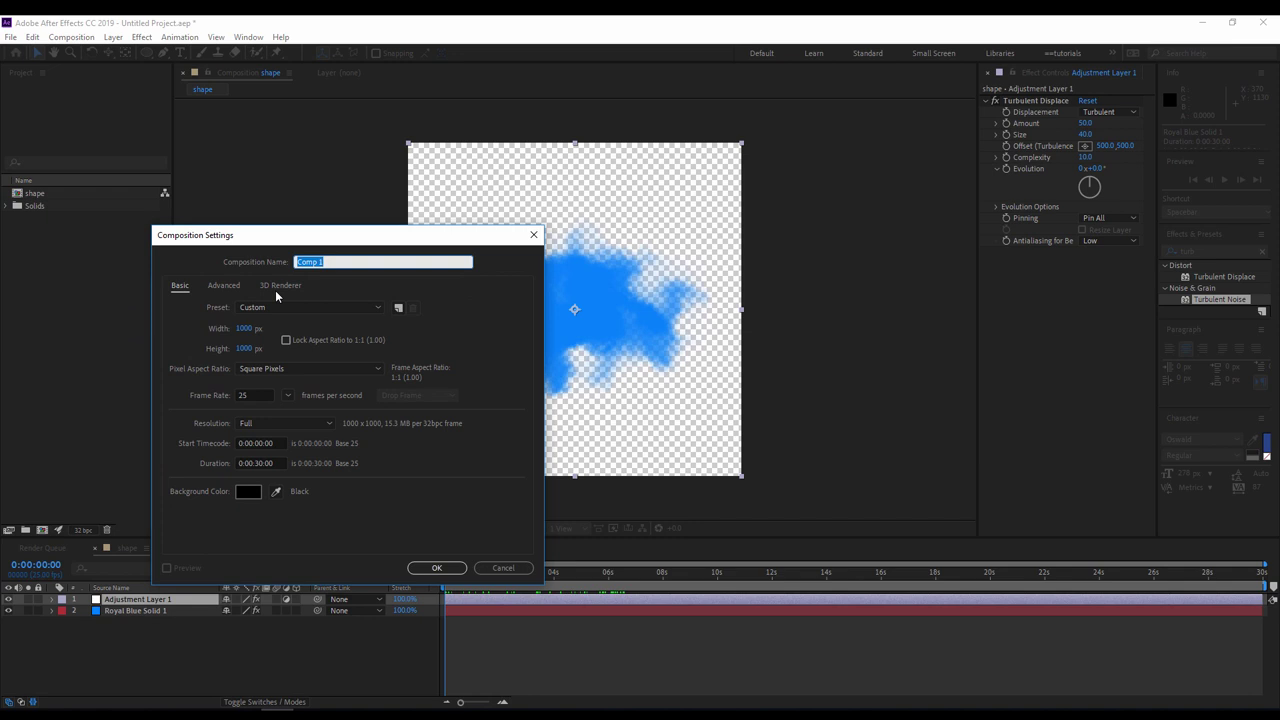
pyautogui.write('1')
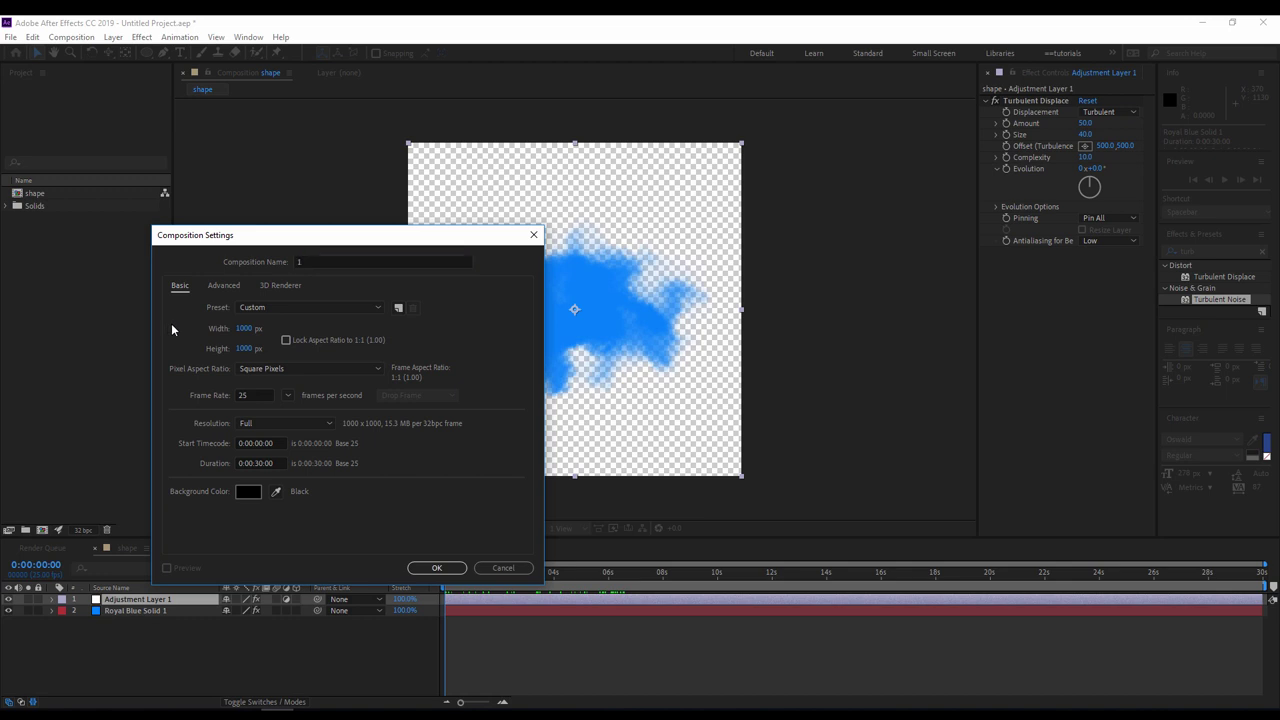
pyautogui.click(432, 567)
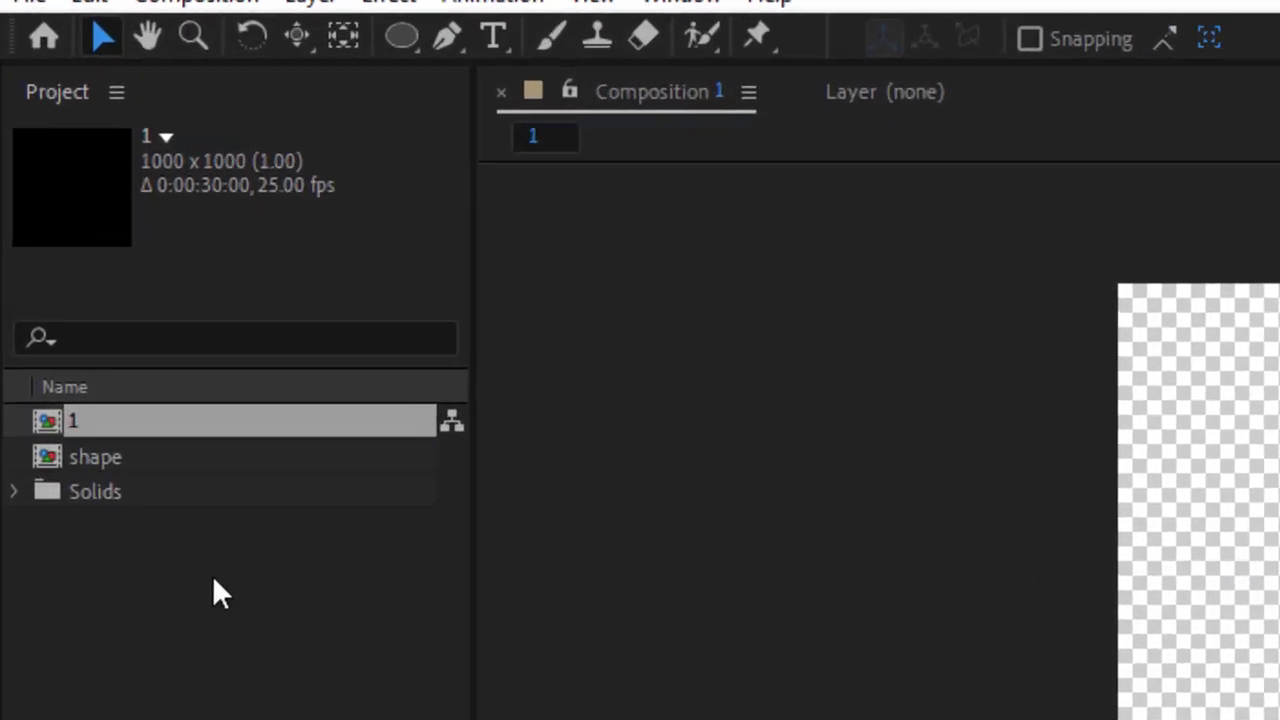
pyautogui.click(213, 580)
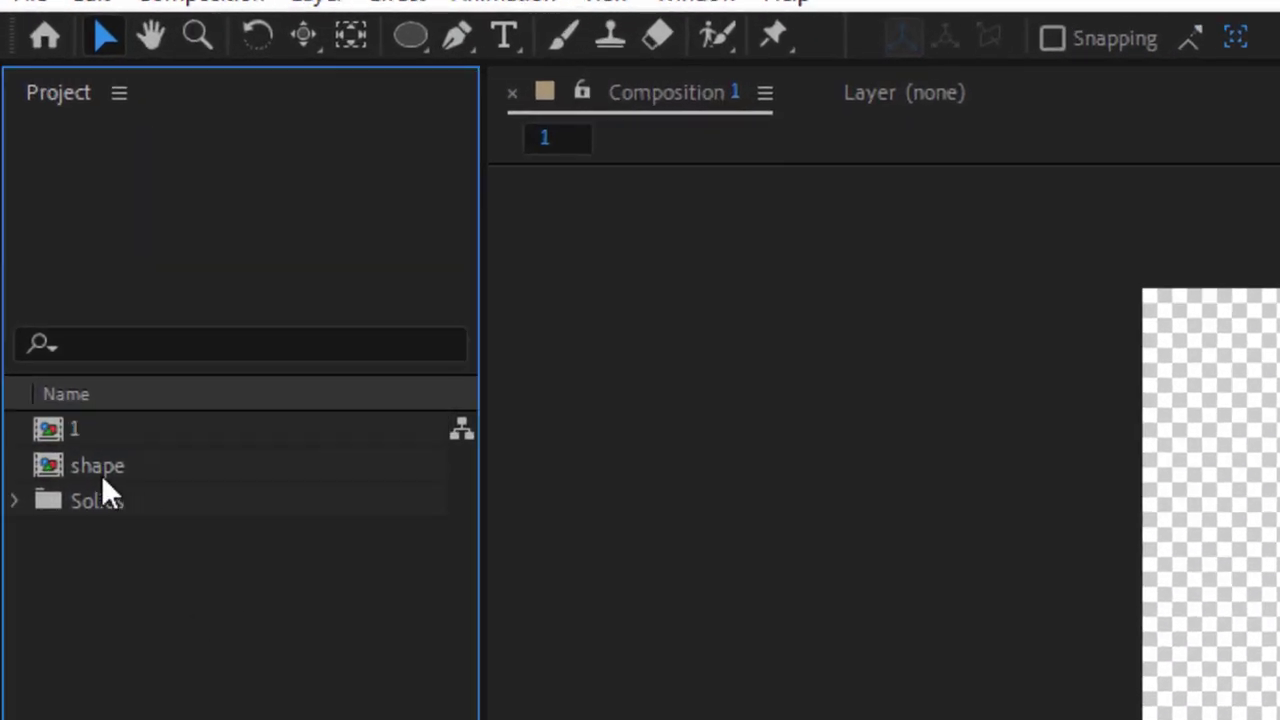
pyautogui.click(99, 470)
pyautogui.moveTo(82, 465); pyautogui.dragTo(70, 430)
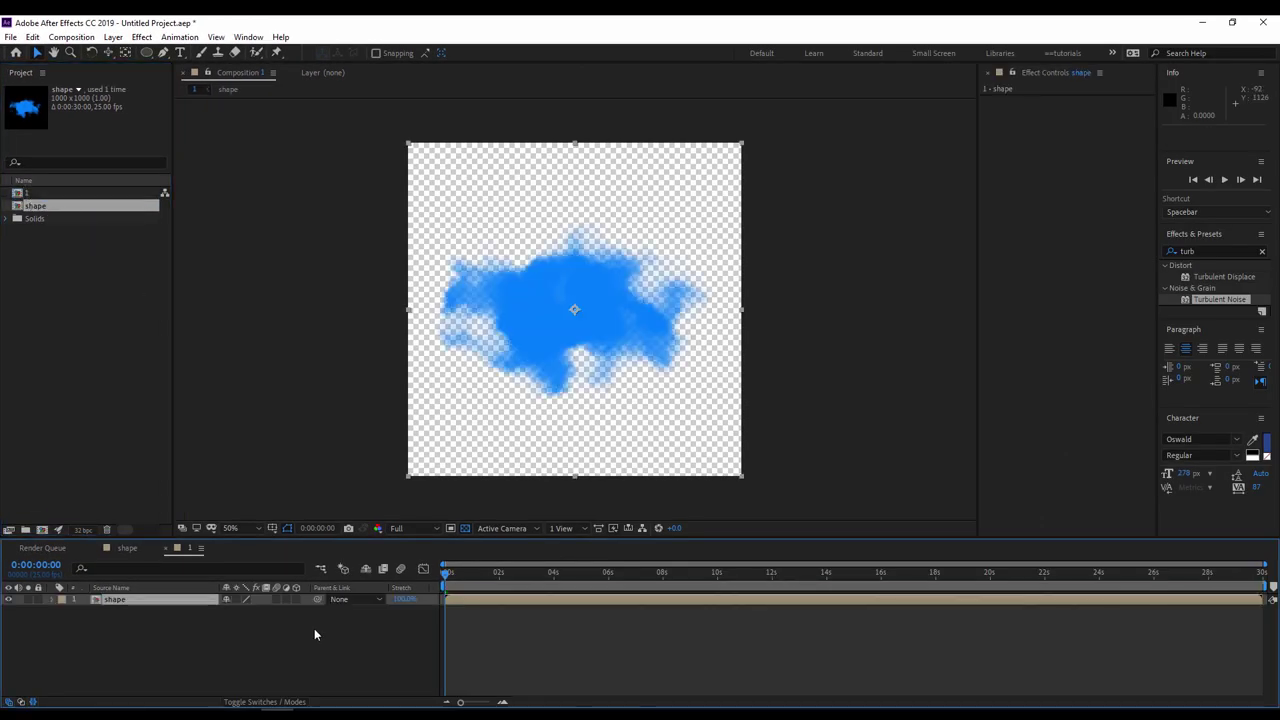
# - Enable Time Remapping on the shape layer
pyautogui.click(314, 628)
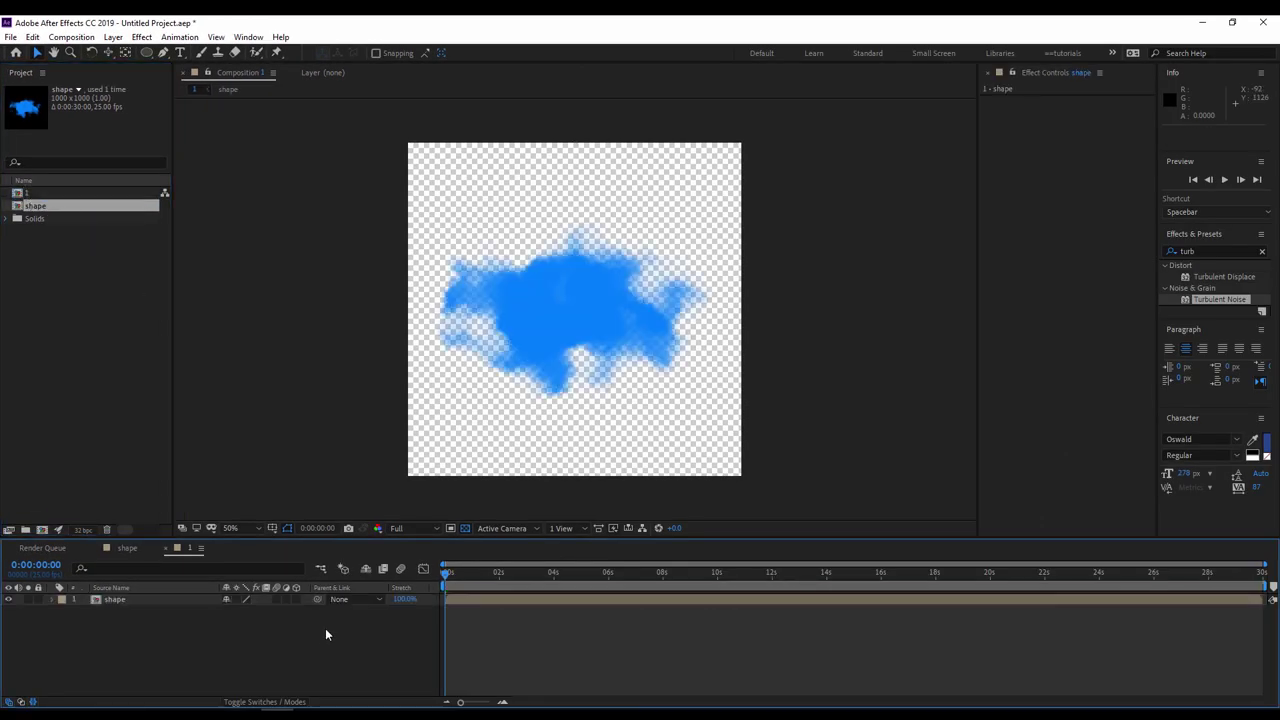
pyautogui.rightClick(461, 600)
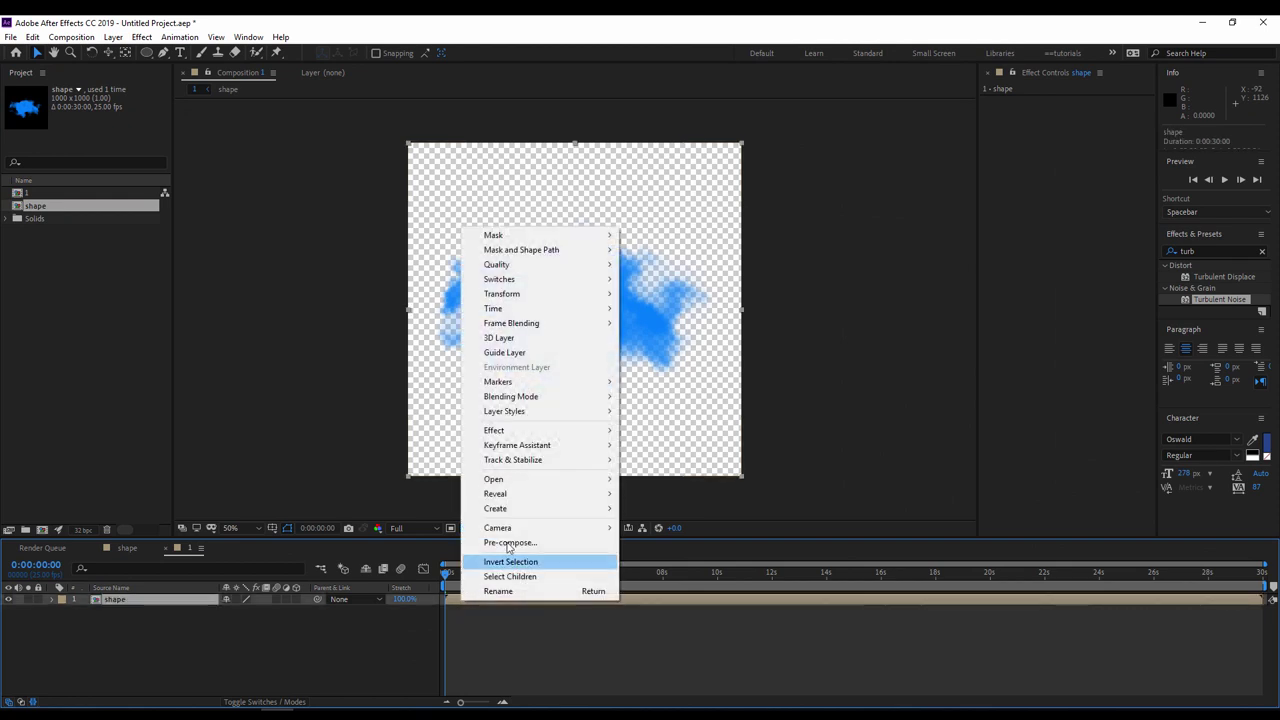
pyautogui.moveTo(525, 309)
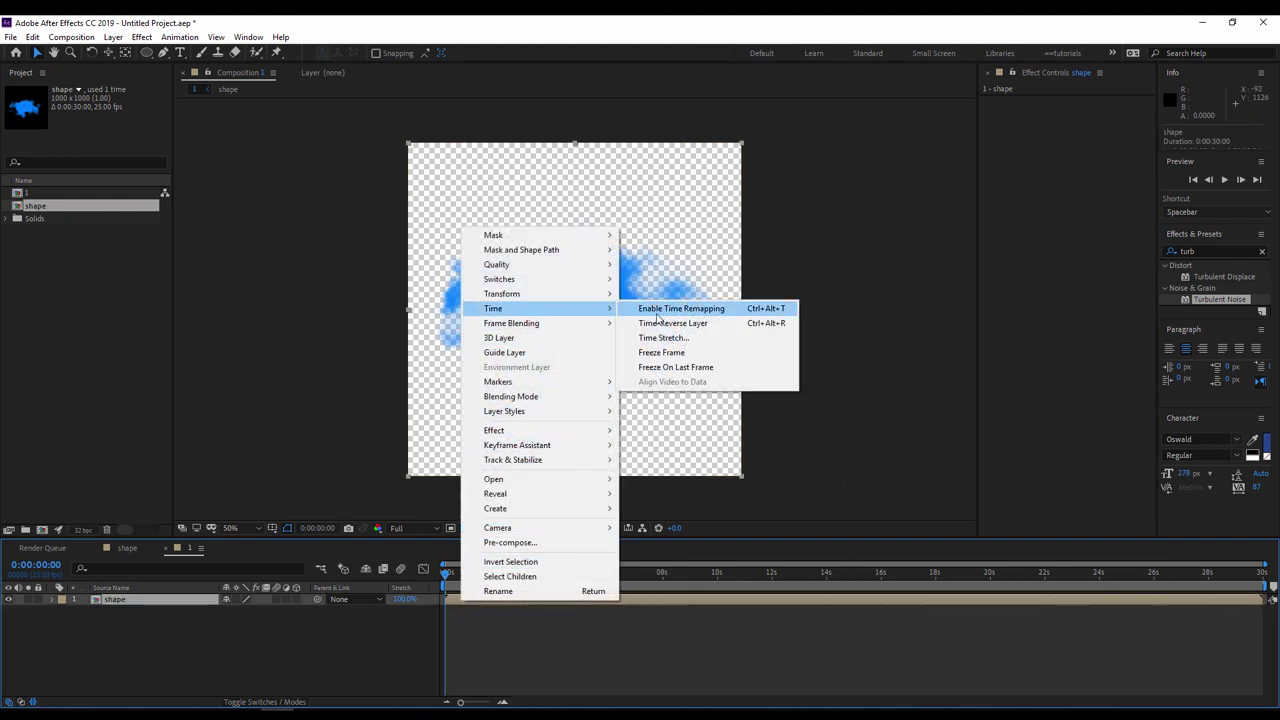
pyautogui.click(663, 352)
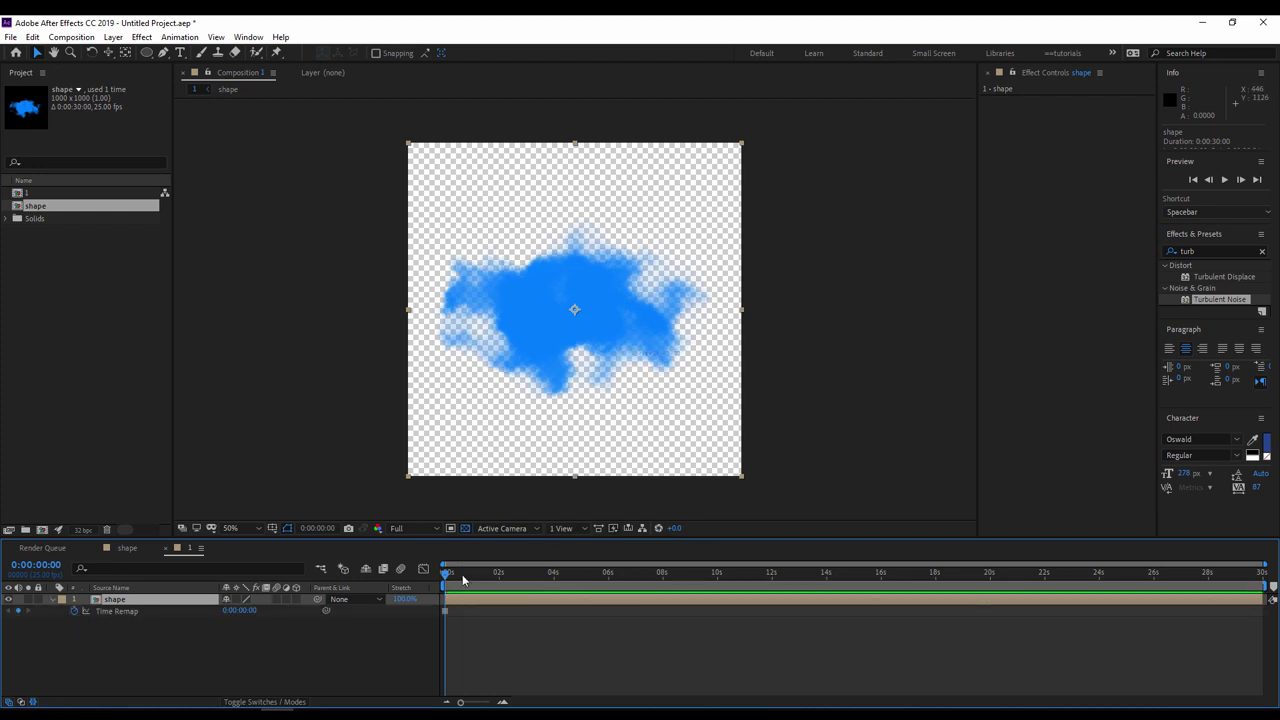
pyautogui.moveTo(463, 579)
pyautogui.mouseDown()
pyautogui.moveTo(572, 573)
pyautogui.moveTo(440, 573)
pyautogui.mouseUp()
# - Add the expression thisComp.name to the Time Remap property
pyautogui.click(238, 645)
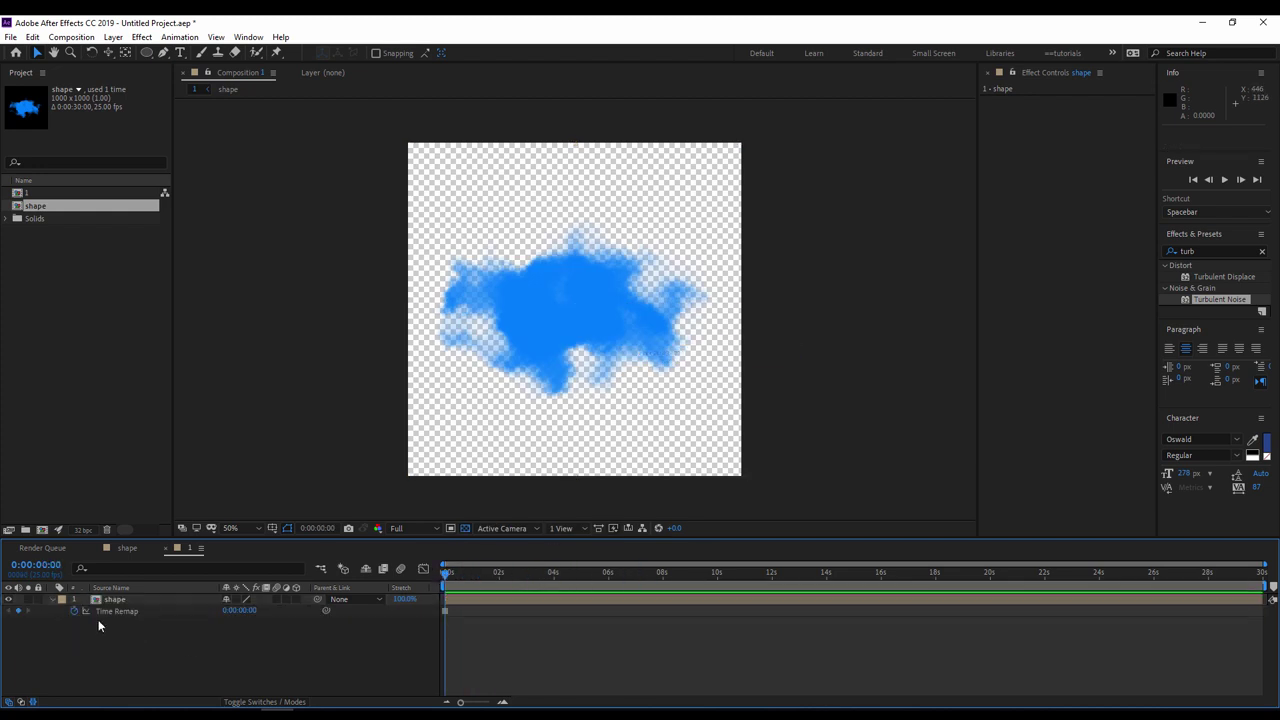
pyautogui.press('alt')
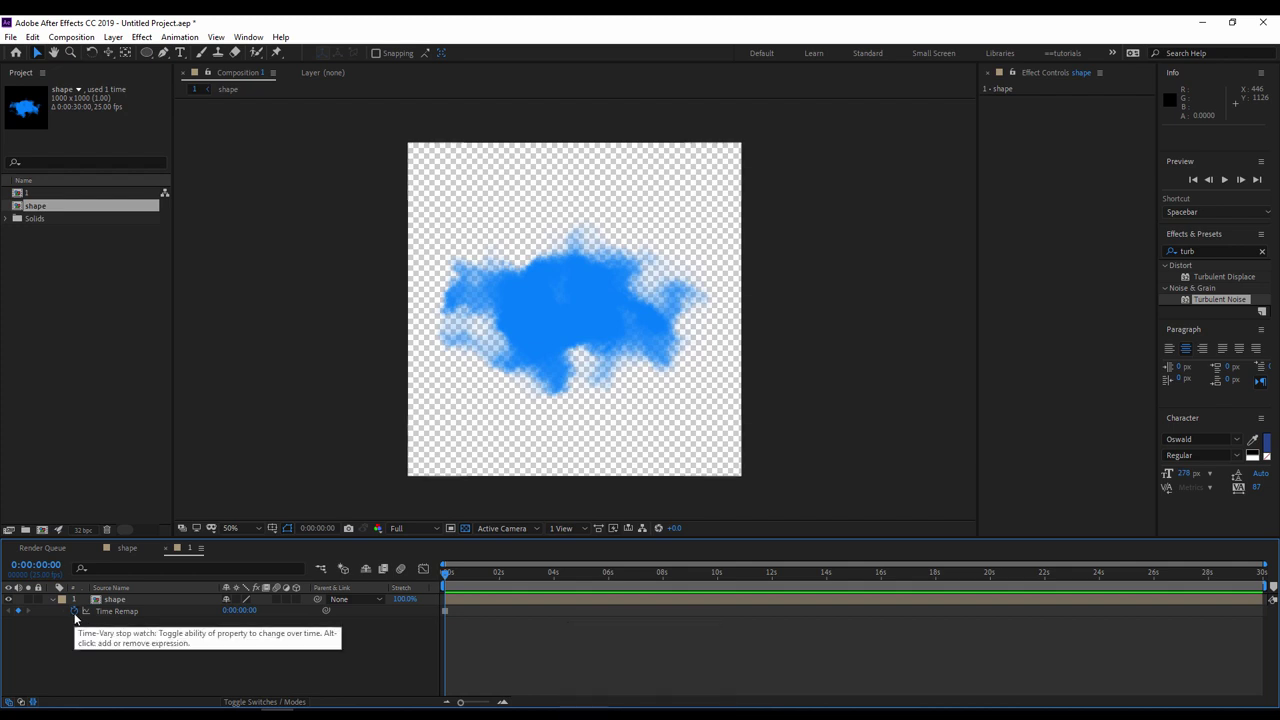
pyautogui.keyDown('alt'); pyautogui.click(74, 617); pyautogui.keyUp('alt')
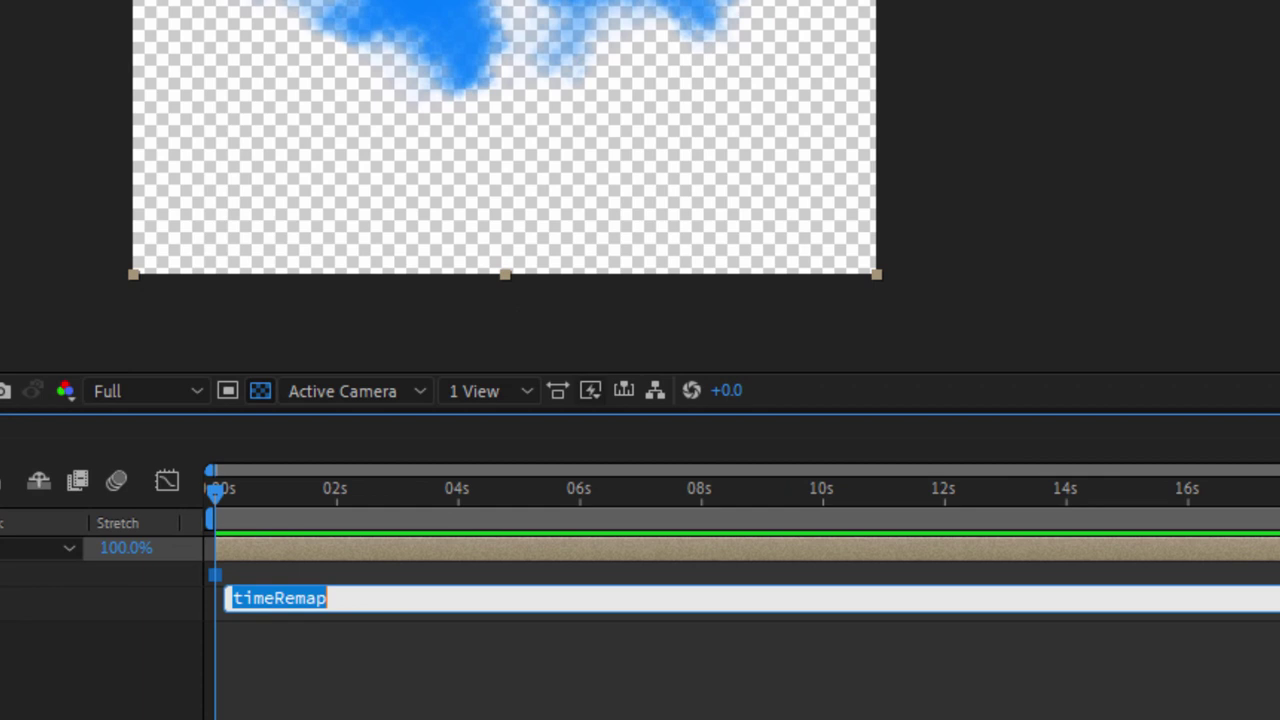
pyautogui.write('th')
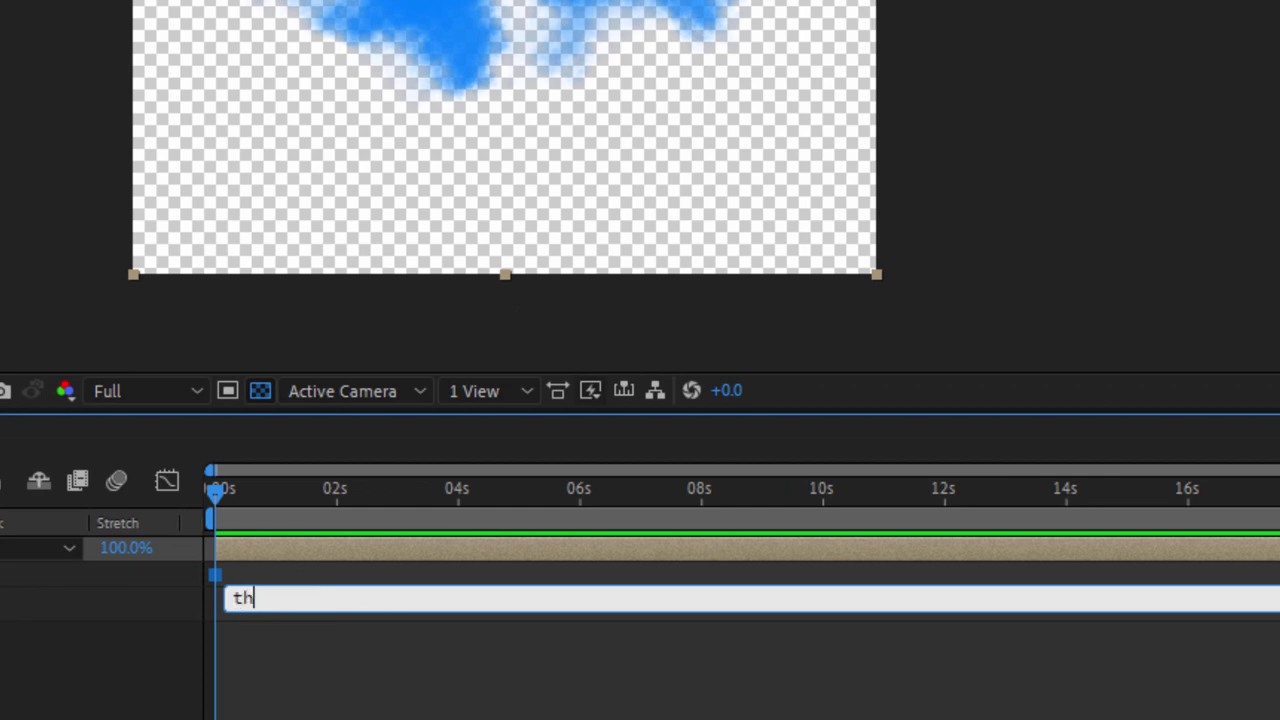
pyautogui.write('isComp.name')
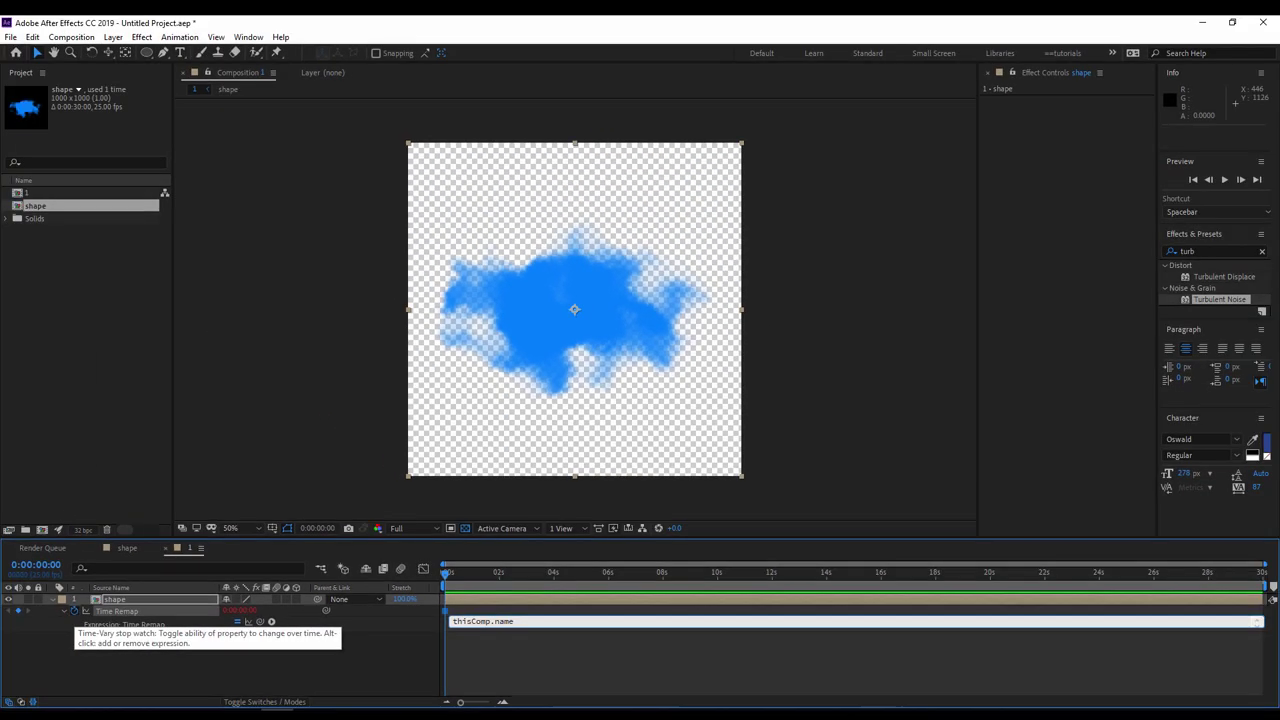
pyautogui.click(387, 656)
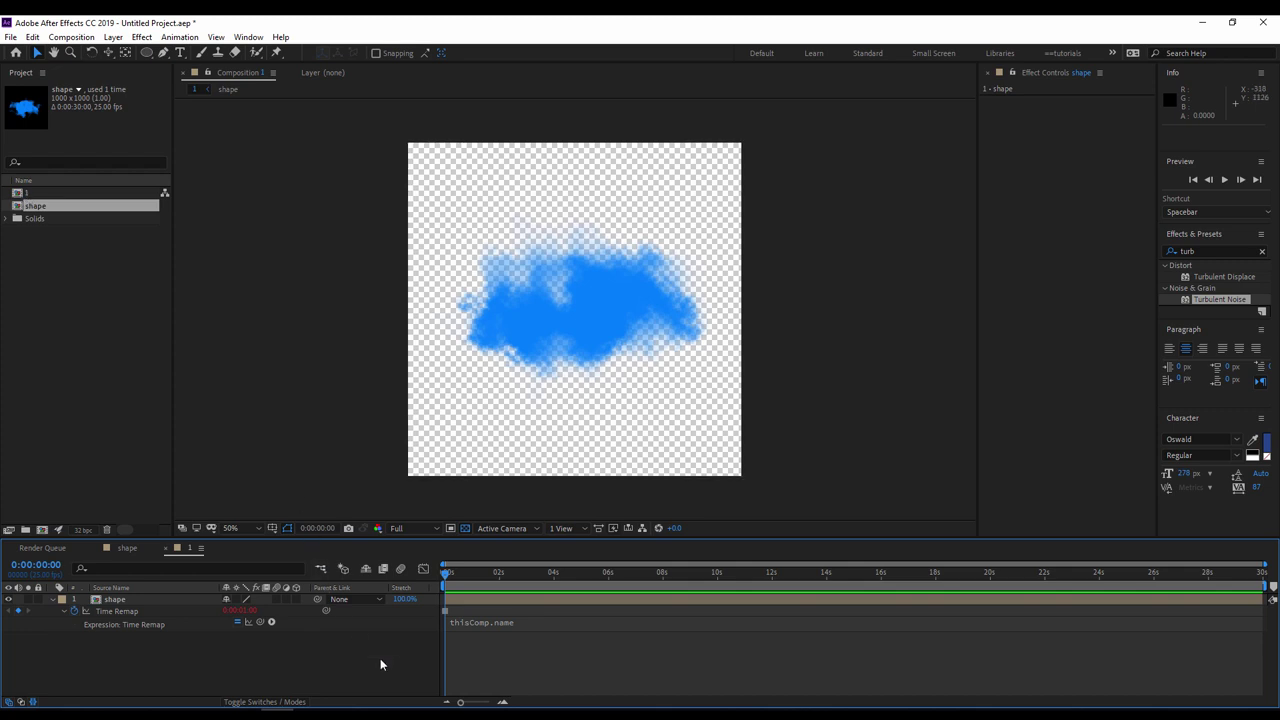
# - Duplicate composition 1 as composition 2 and open it
pyautogui.click(112, 234)
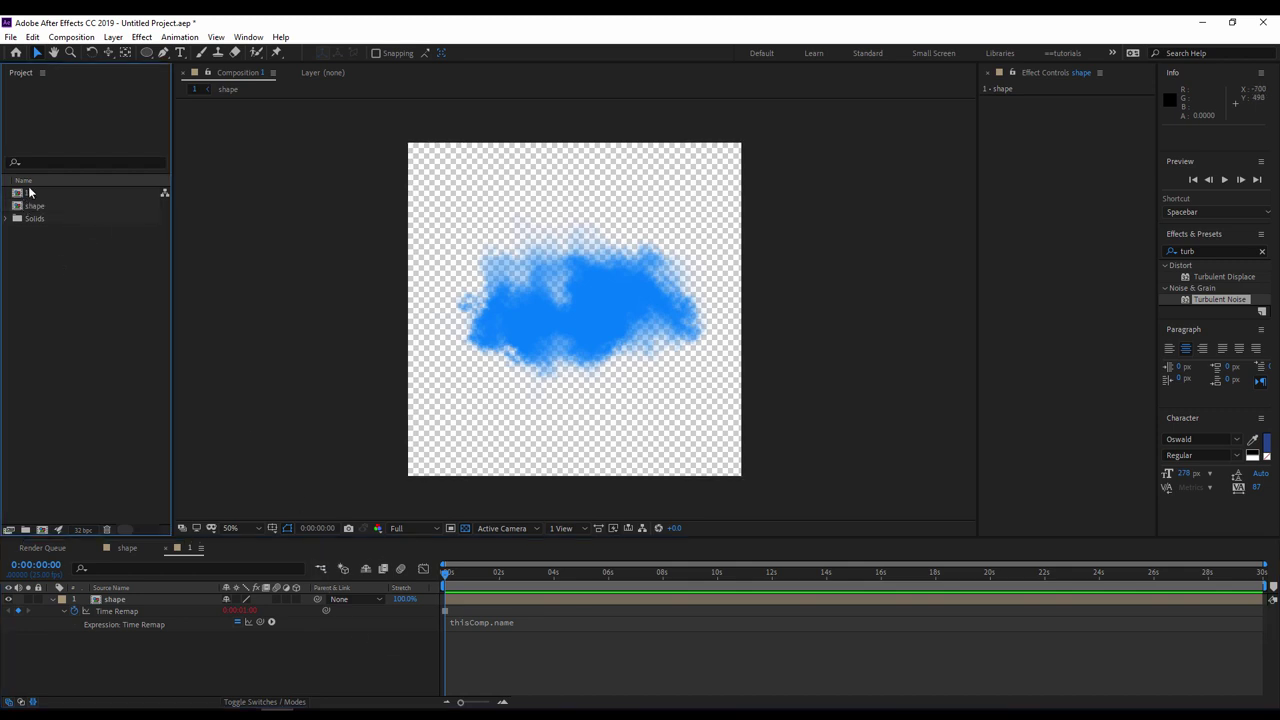
pyautogui.click(17, 194)
pyautogui.hotkey('ctrl', 'd')
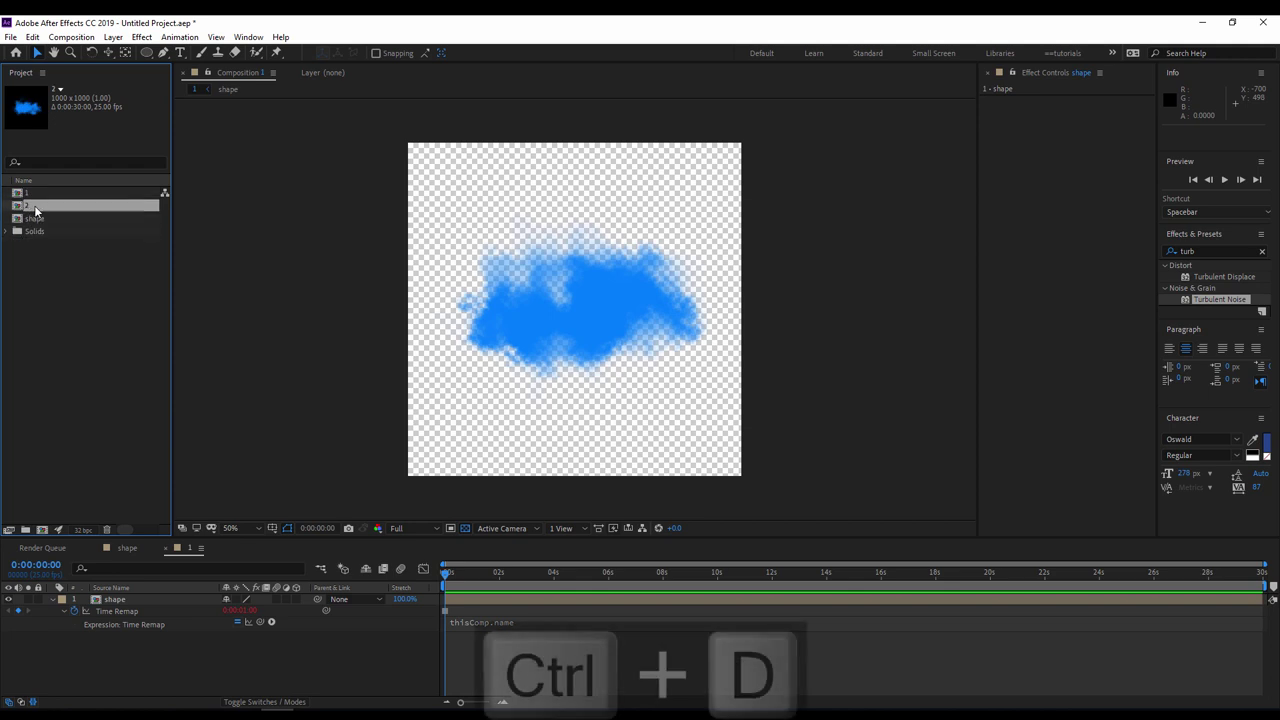
pyautogui.click(54, 290)
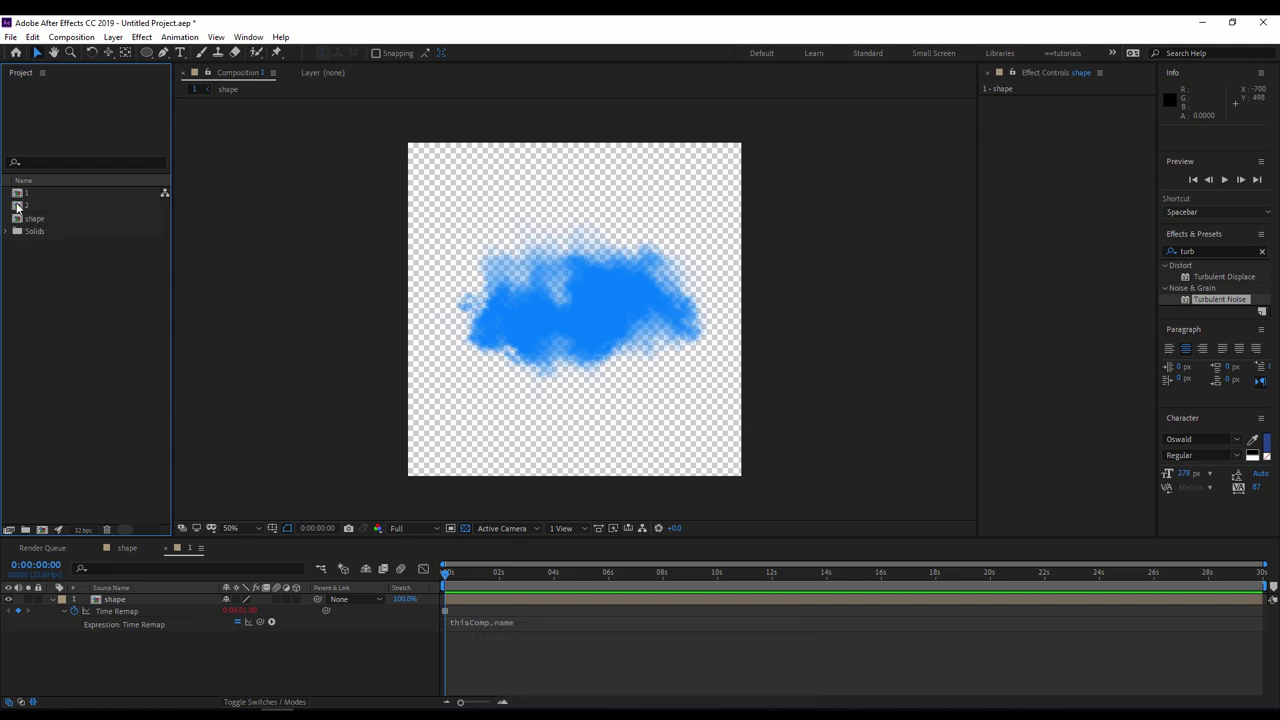
pyautogui.doubleClick(20, 205)
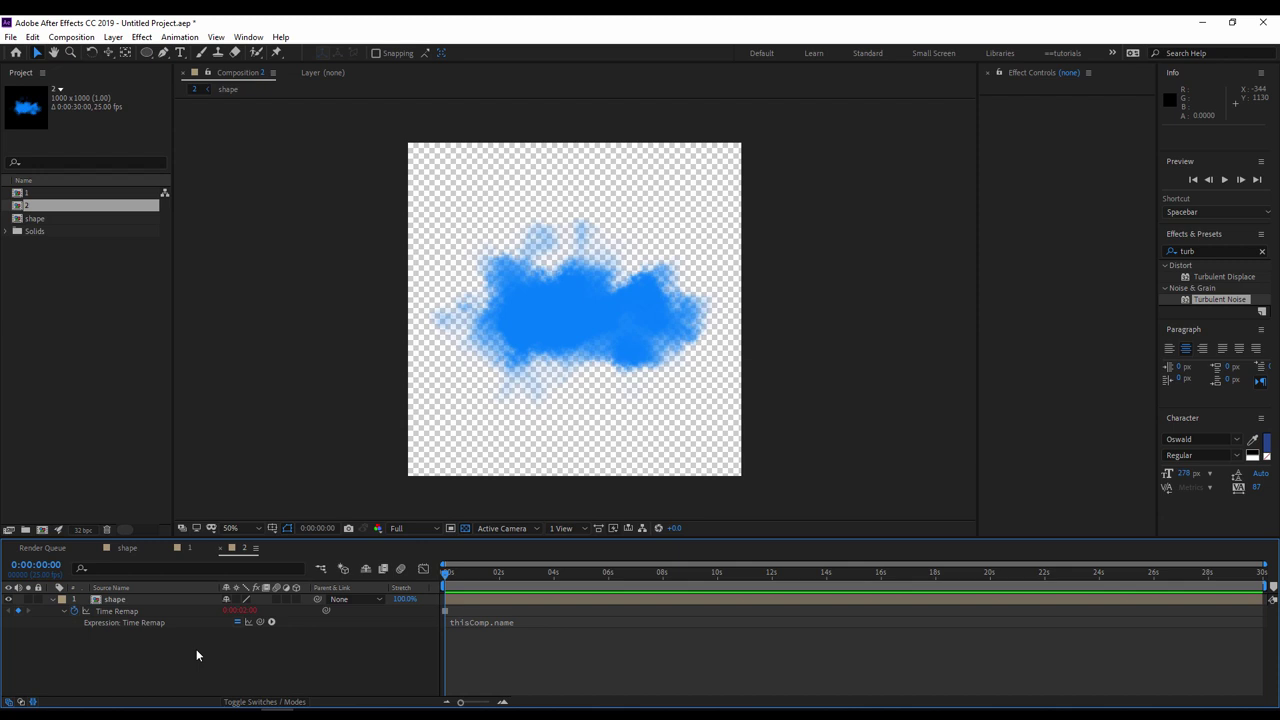
# - Delete composition 2 from the project
pyautogui.click(17, 208)
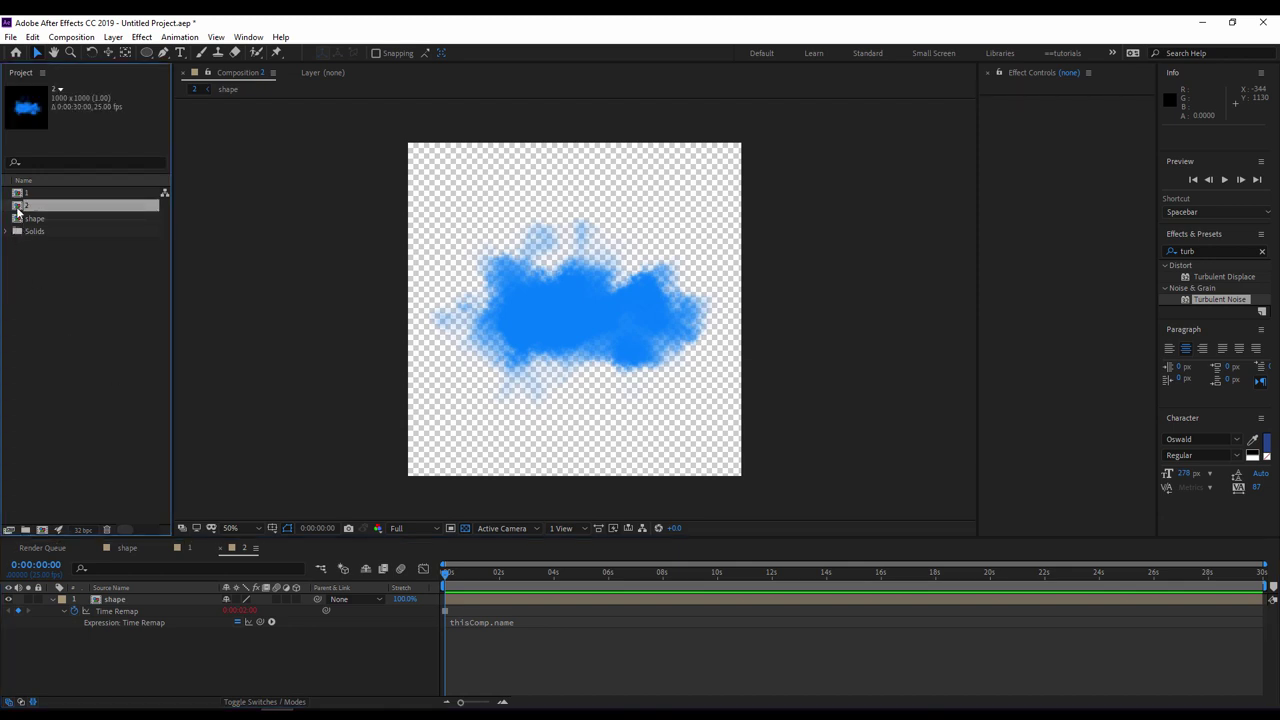
pyautogui.press('Delete')
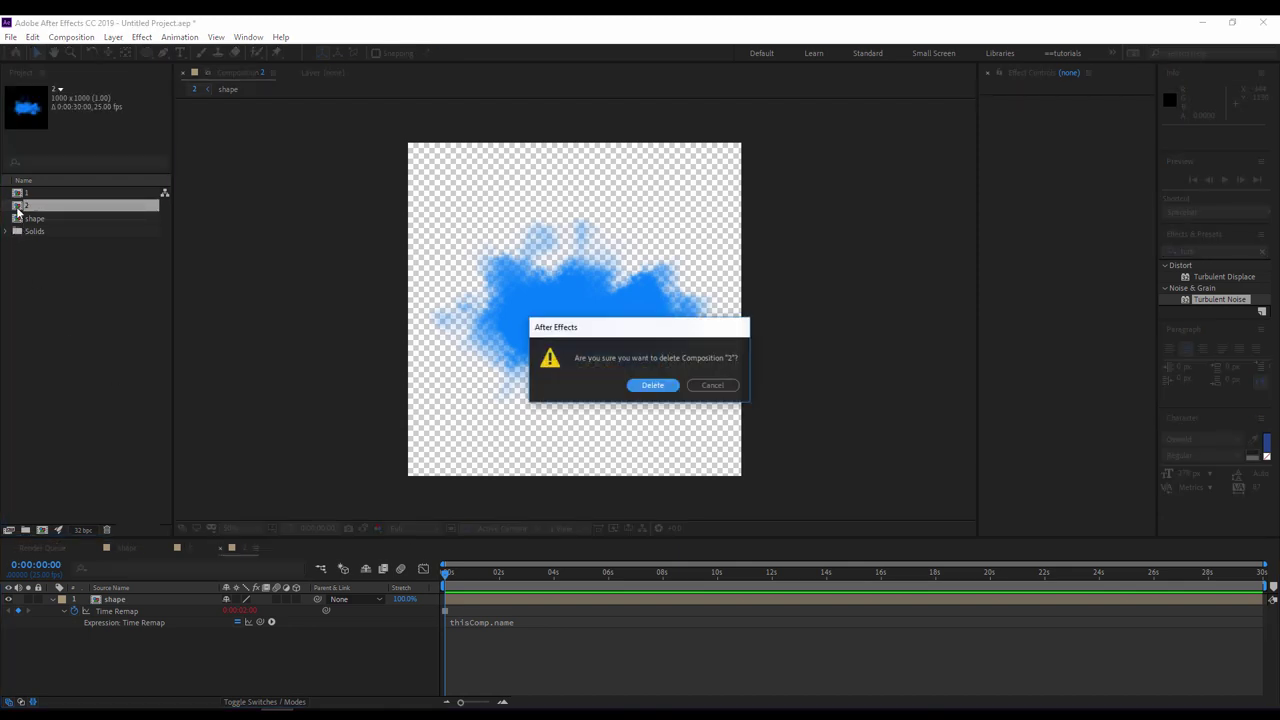
pyautogui.click(653, 385)
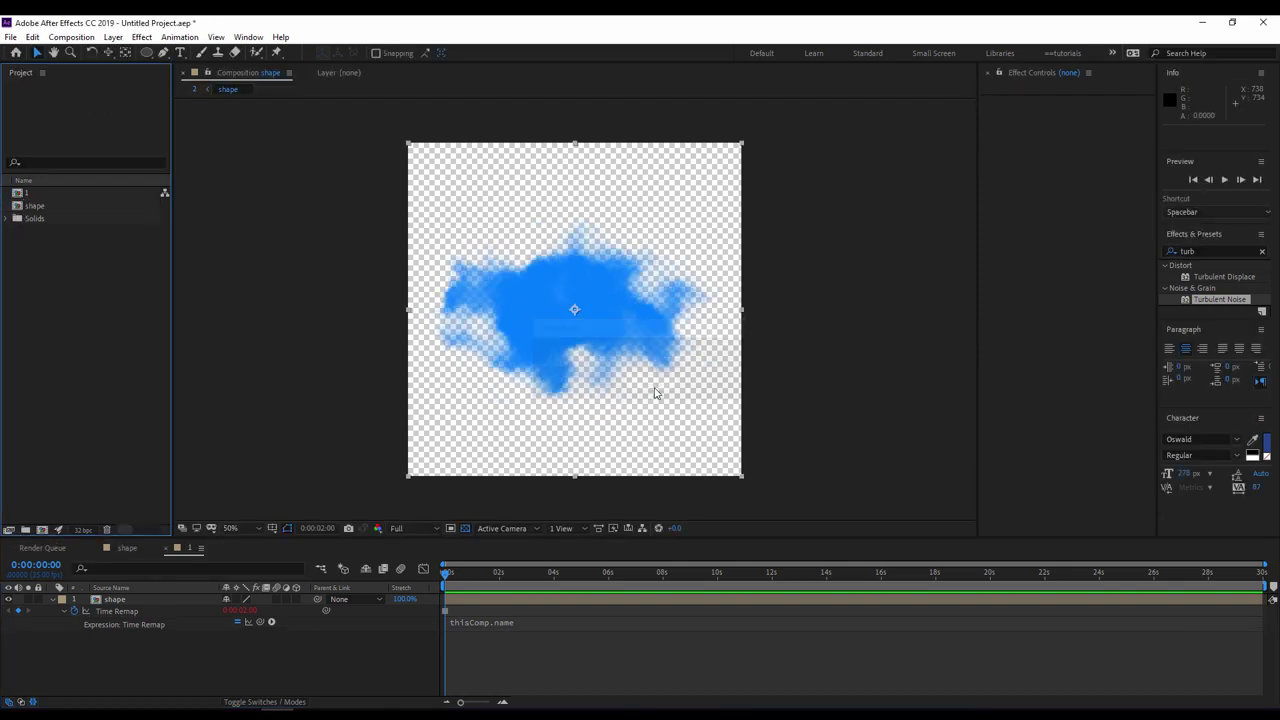
# - Apply Turbulent Displace to the shape layer with Size 60 and Complexity 10
pyautogui.click(124, 602)
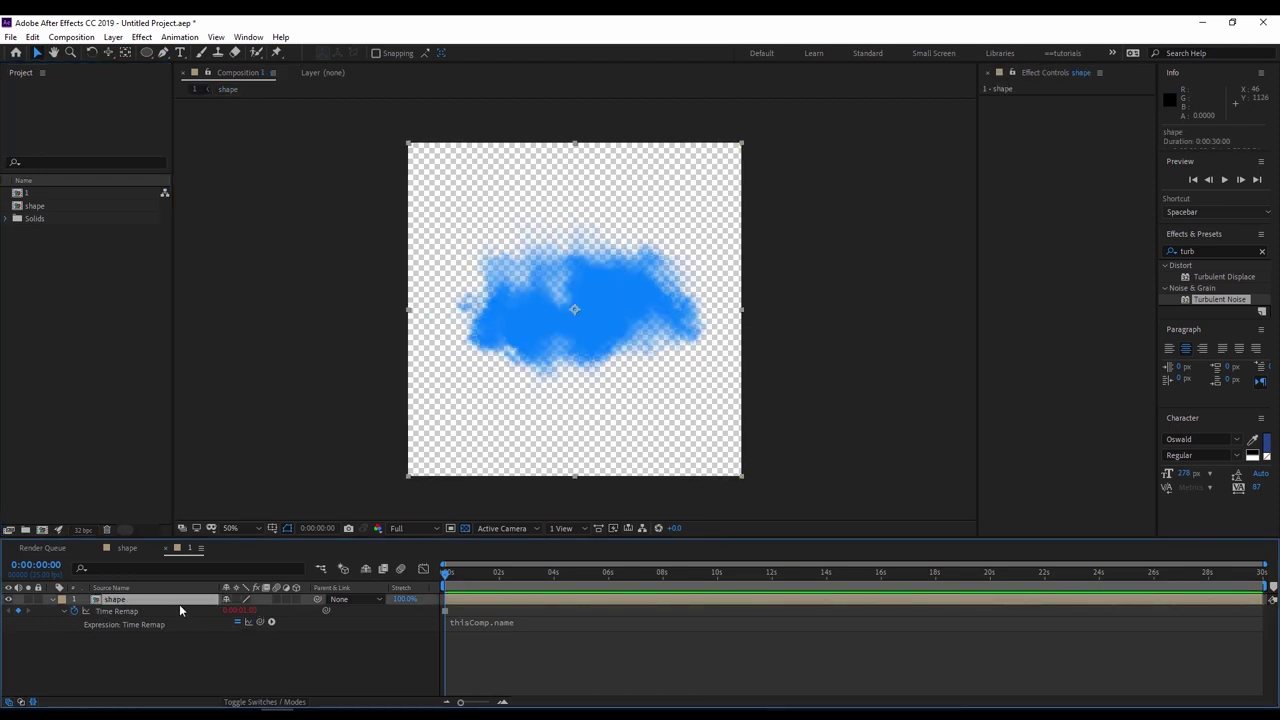
pyautogui.rightClick(1025, 238)
pyautogui.click(1066, 140)
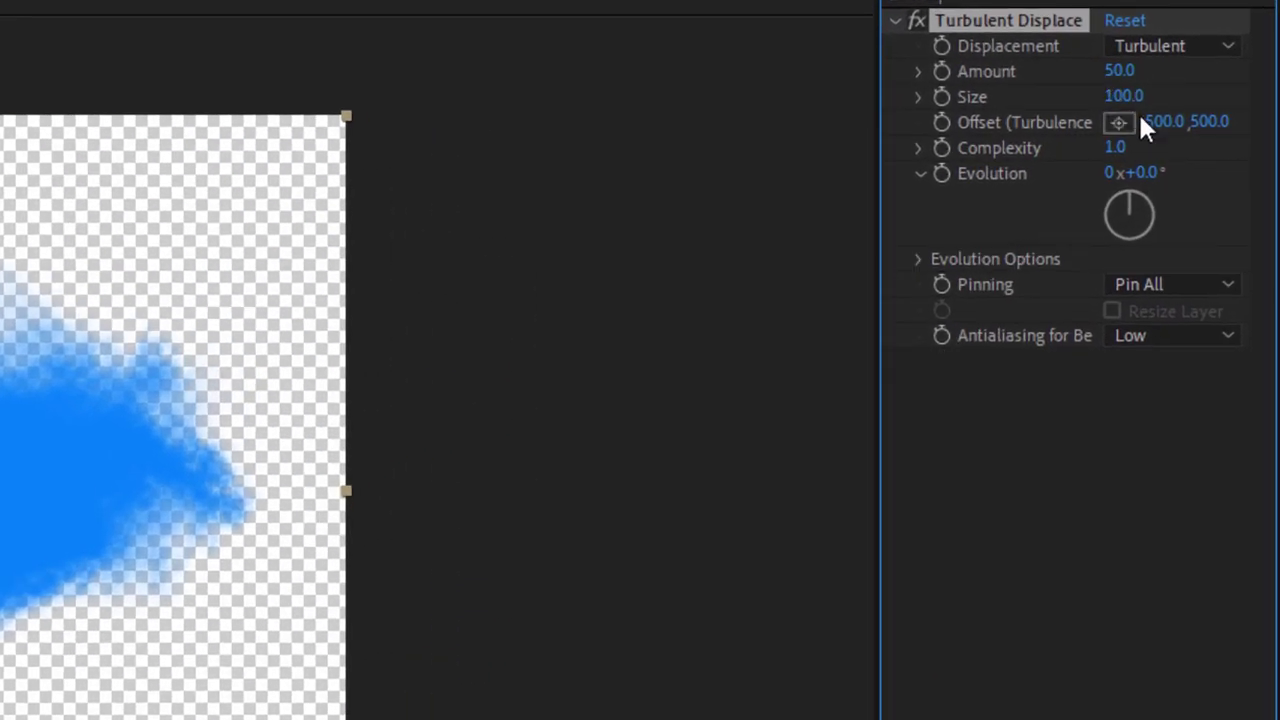
pyautogui.click(1114, 98)
pyautogui.write('40')
pyautogui.press('Return')
pyautogui.moveTo(1114, 97); pyautogui.dragTo(1111, 108)
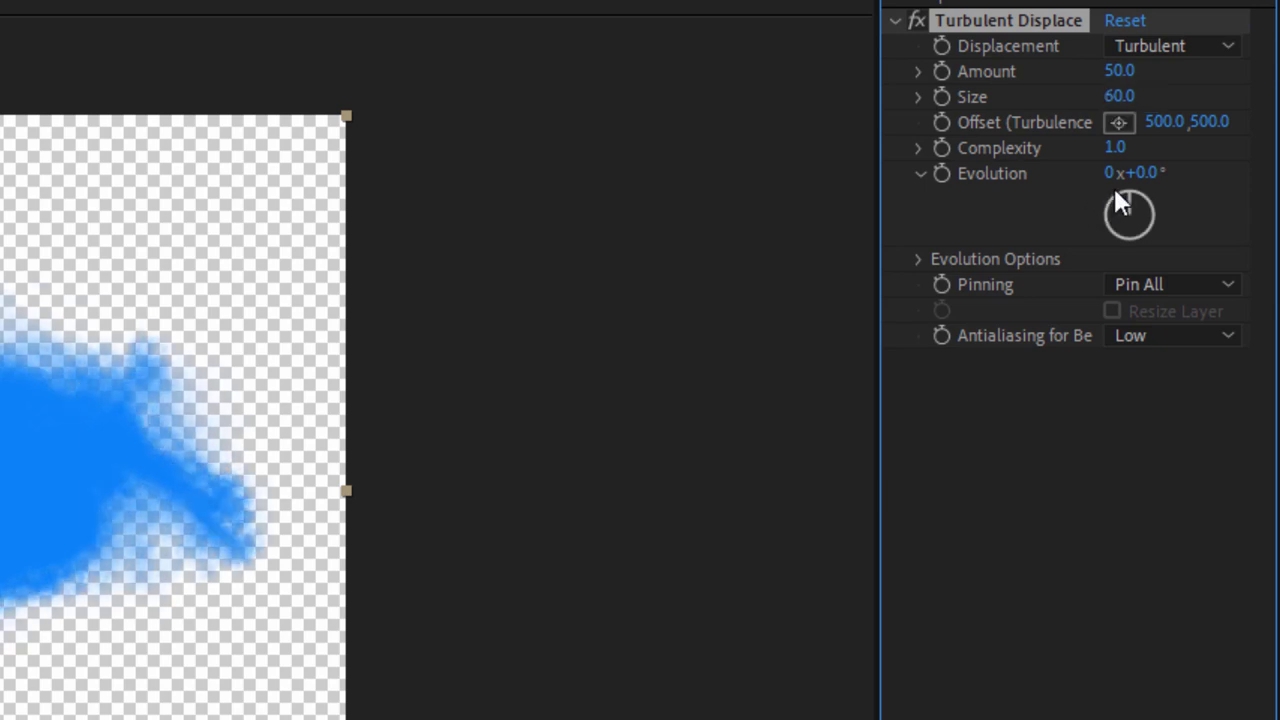
pyautogui.click(1116, 155)
pyautogui.write('10')
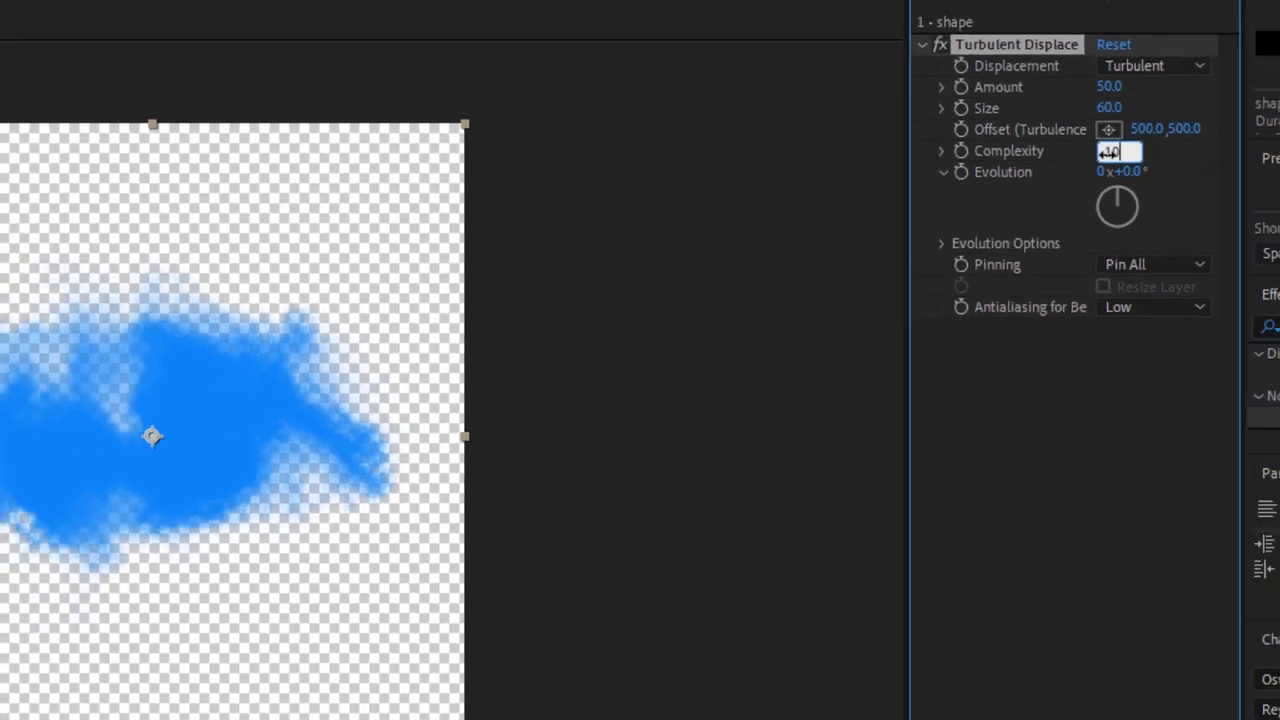
pyautogui.press('Return')
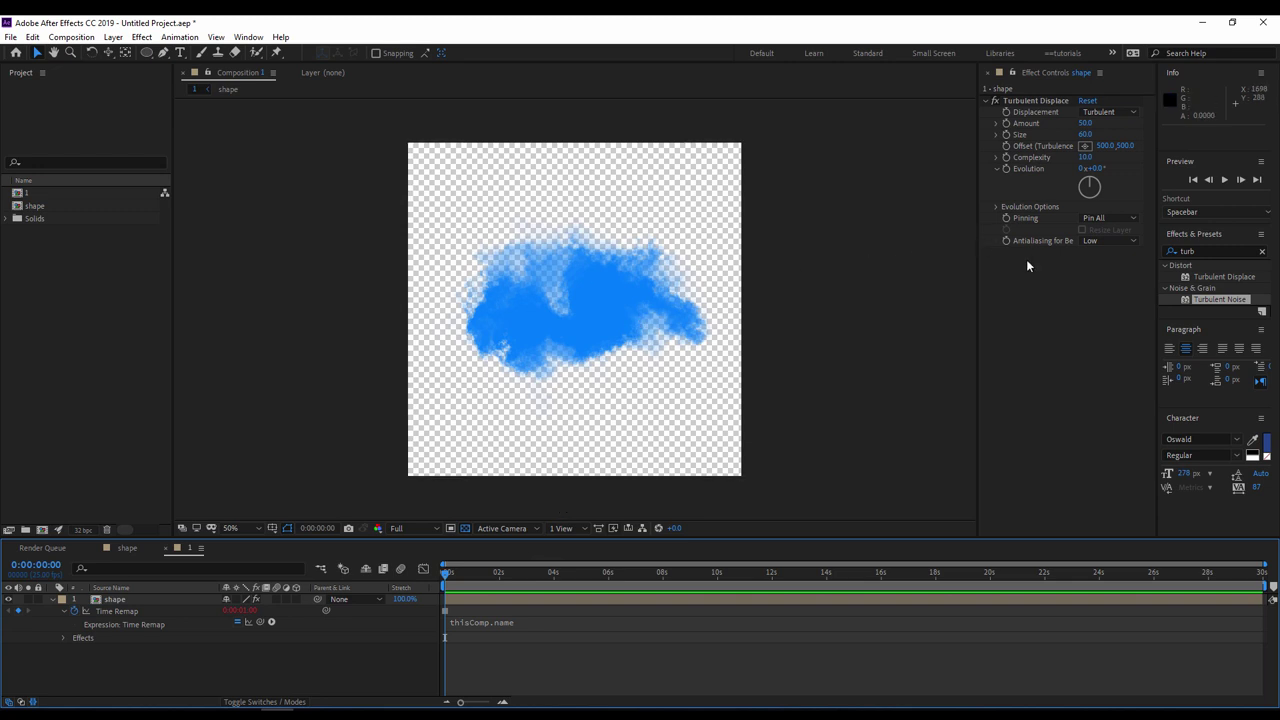
# - Set the Evolution expression to time*50 and preview the animated cloud
pyautogui.press('alt')
pyautogui.click(1008, 174)
pyautogui.keyDown('alt'); pyautogui.click(1008, 170); pyautogui.keyUp('alt')
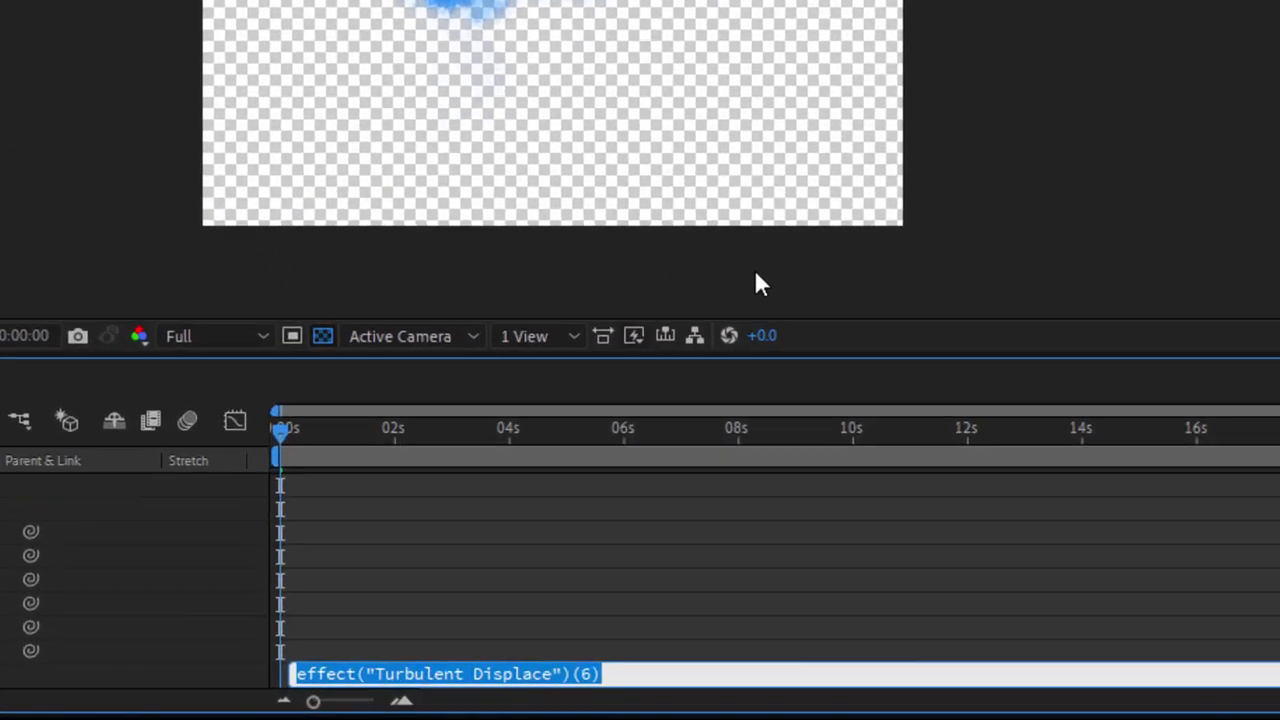
pyautogui.write('time')
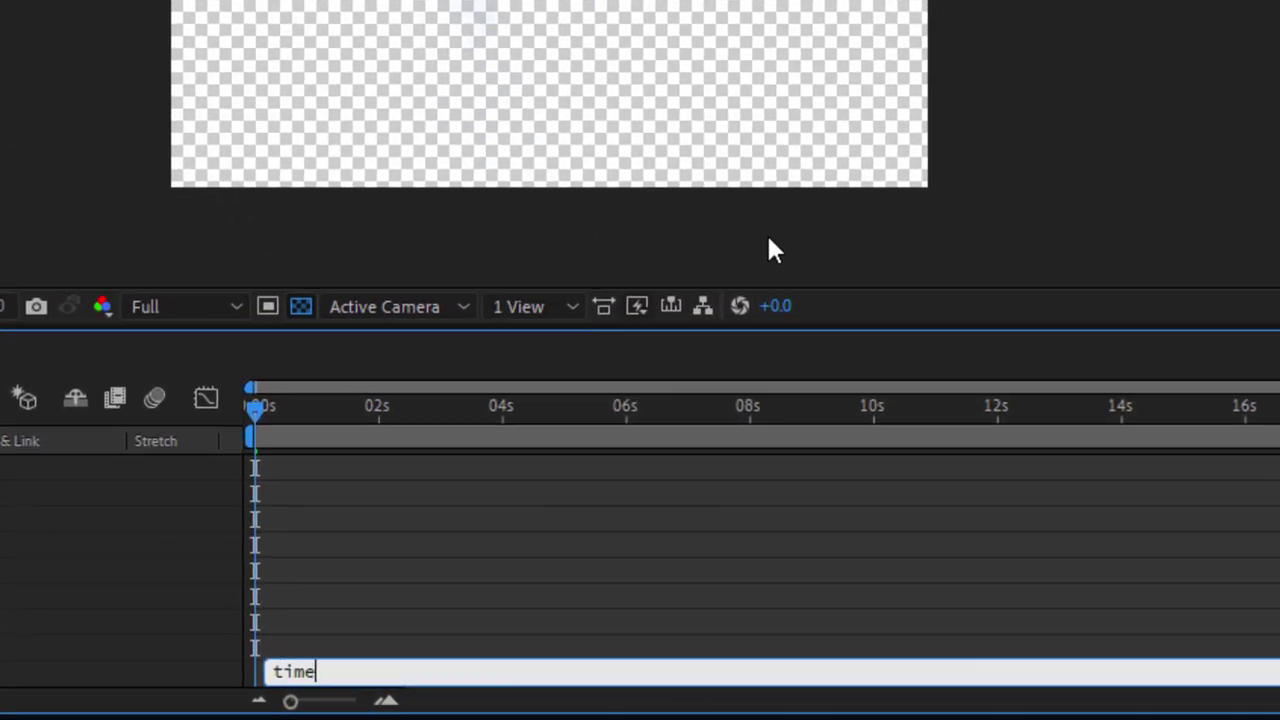
pyautogui.write('*50')
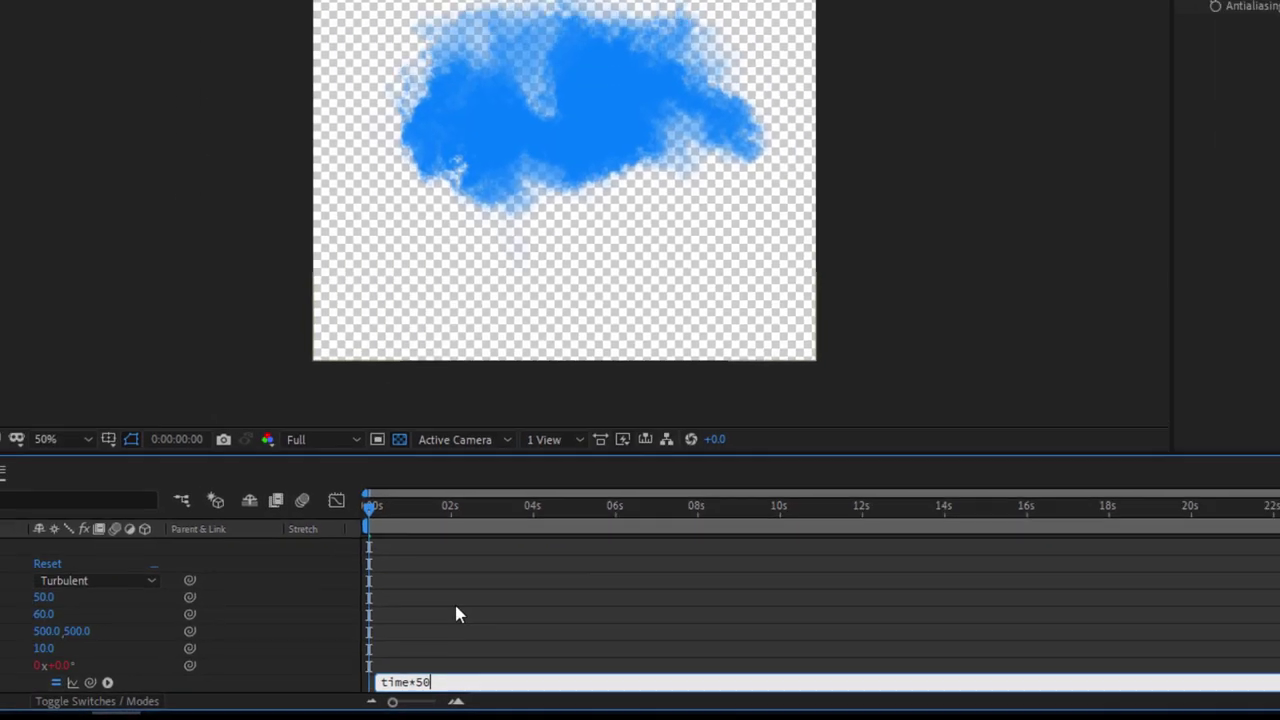
pyautogui.click(456, 614)
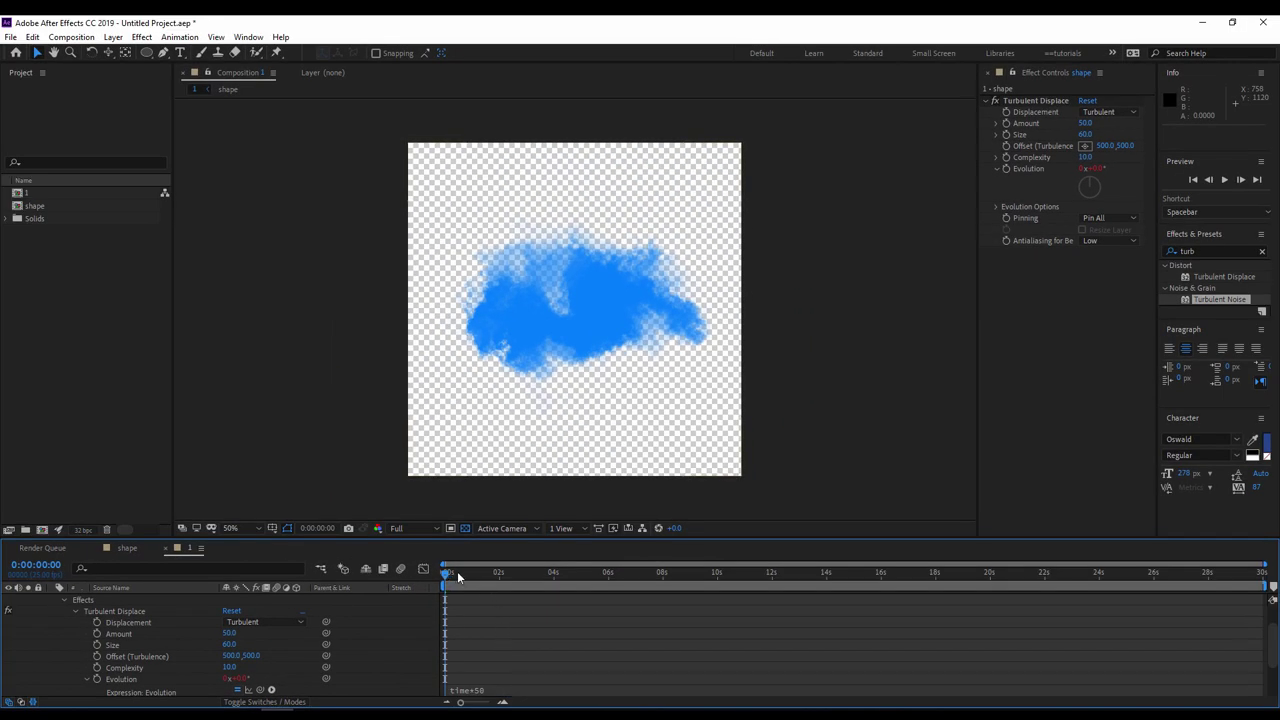
pyautogui.press('space')
pyautogui.click(64, 601)
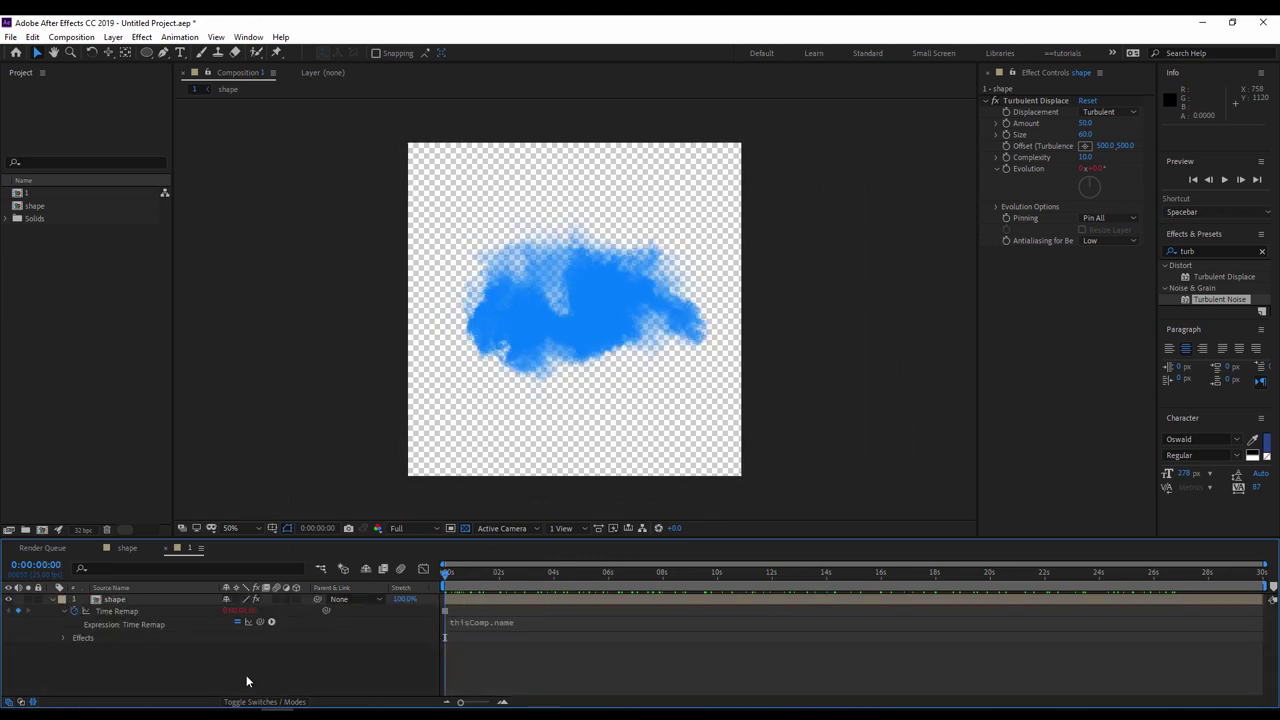
pyautogui.hotkey('ctrl', 'a')
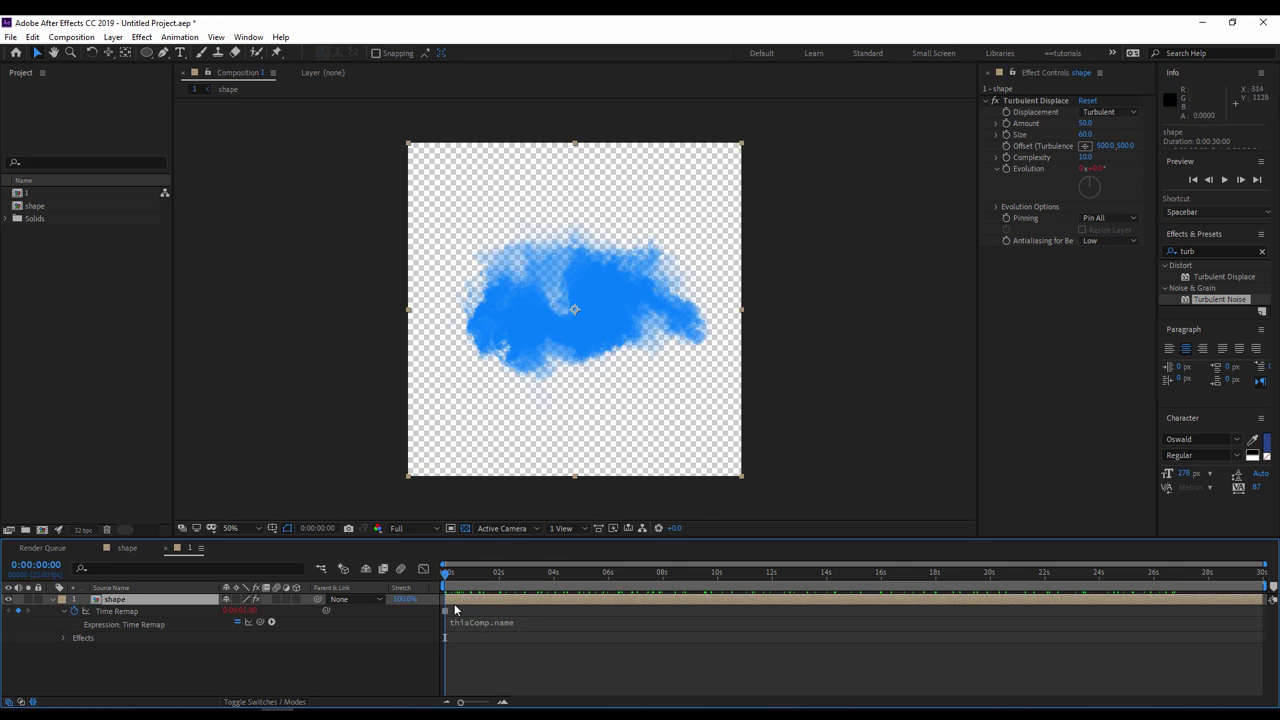
# - Apply Turbulent Noise to the shape layer with the Cloudy fractal type
pyautogui.rightClick(452, 600)
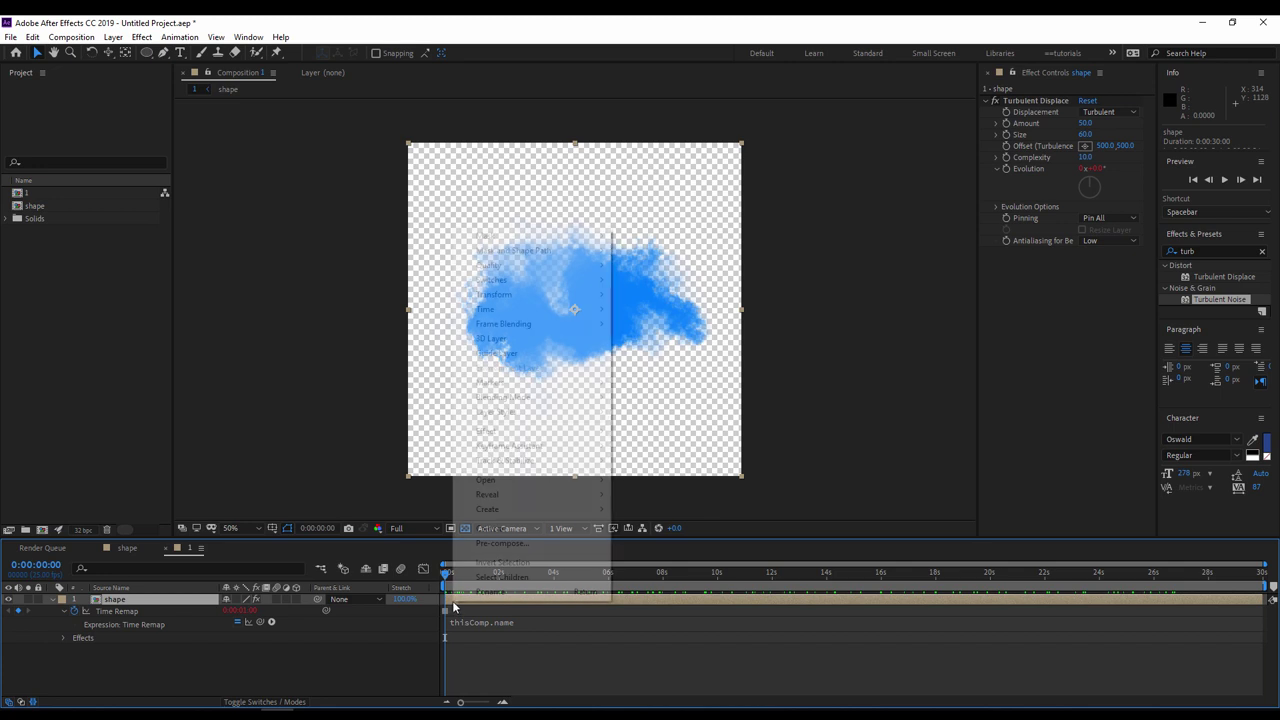
pyautogui.moveTo(521, 436)
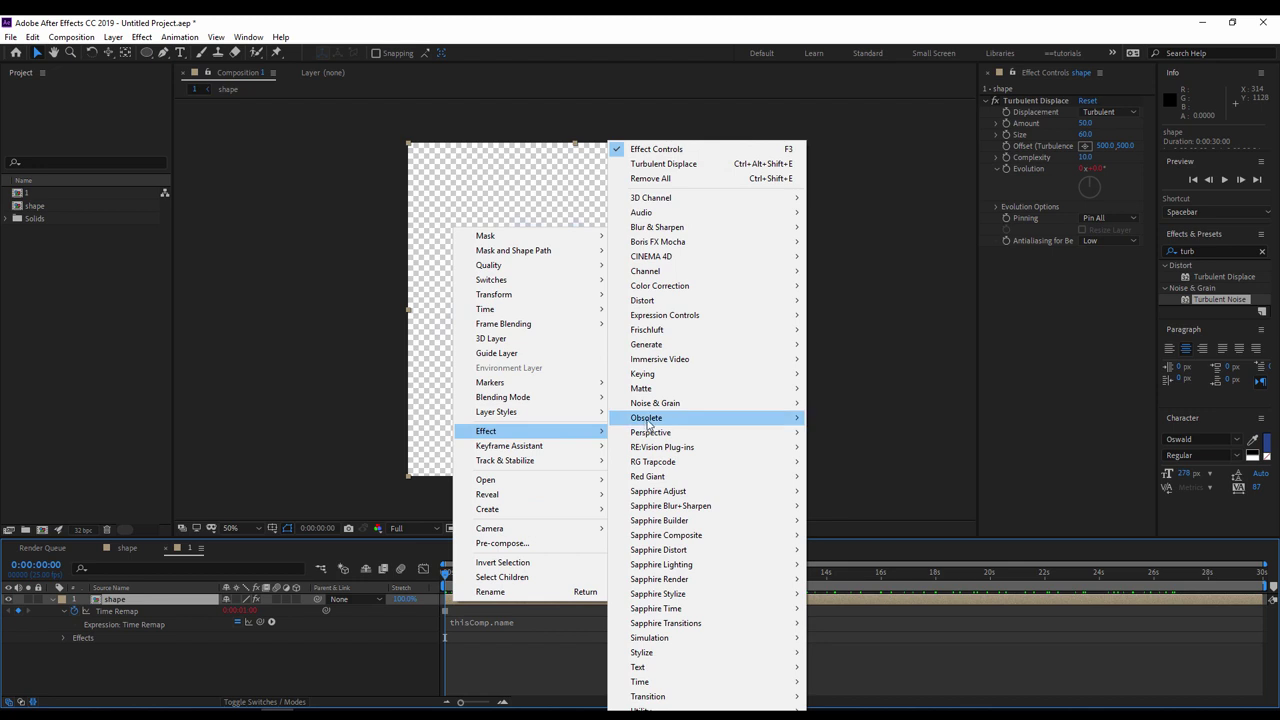
pyautogui.moveTo(682, 410)
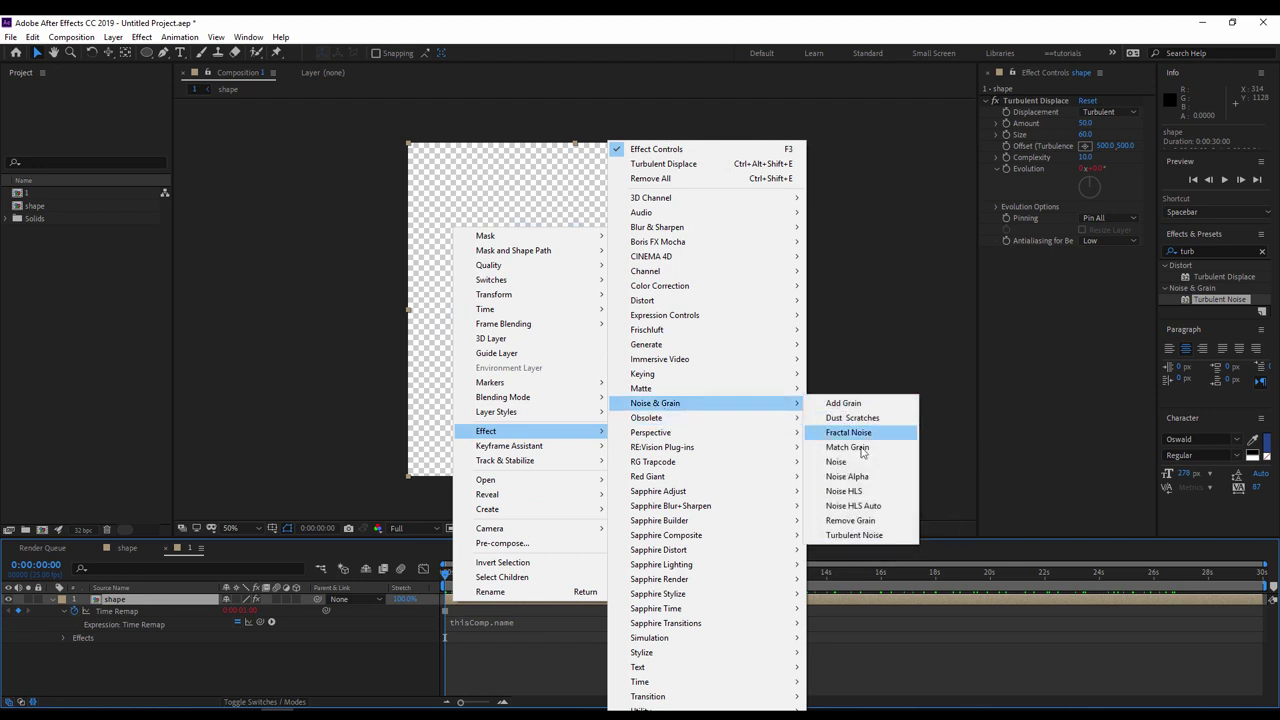
pyautogui.click(852, 535)
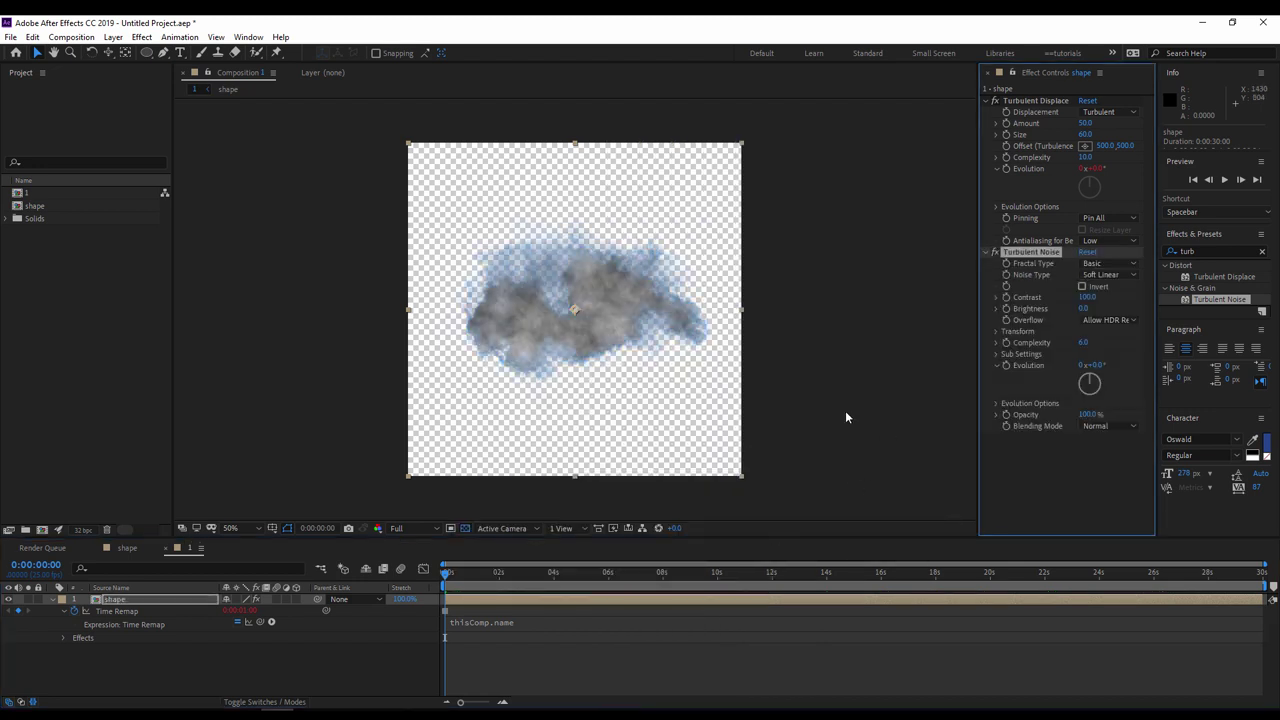
pyautogui.click(1105, 265)
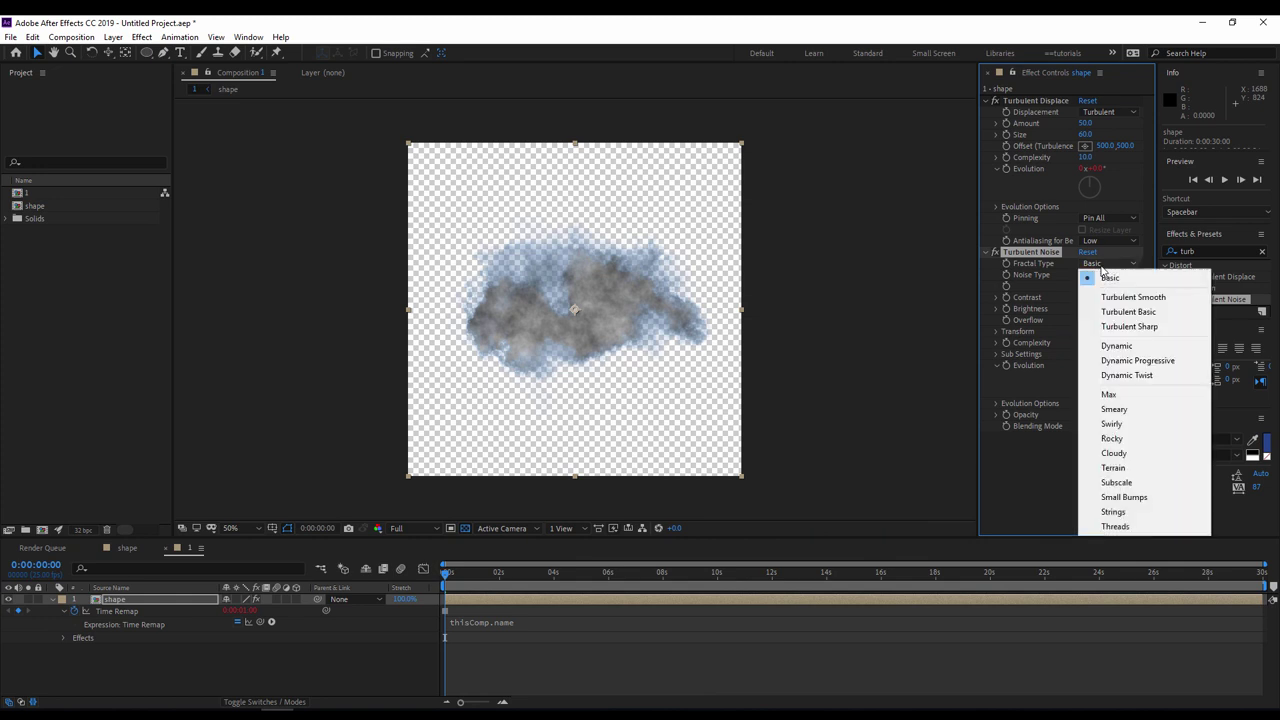
pyautogui.click(1118, 453)
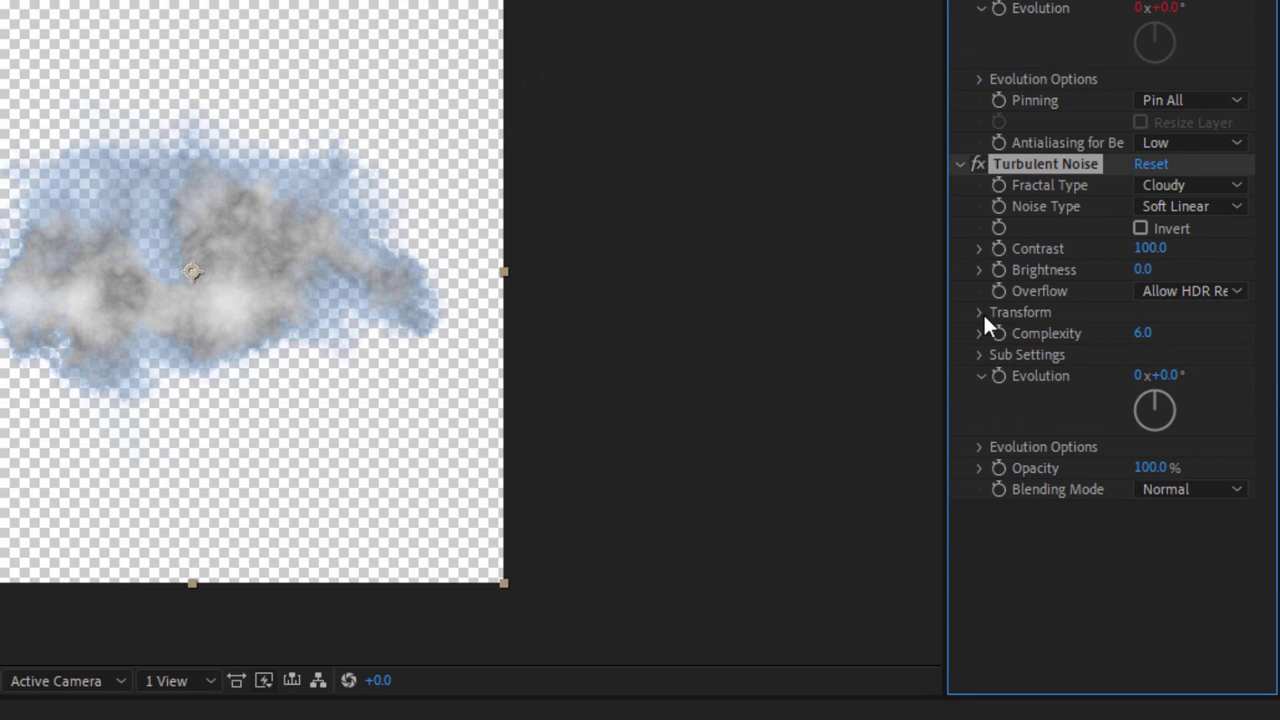
# - Set the noise Scale to 400 and Brightness to 25
pyautogui.click(980, 314)
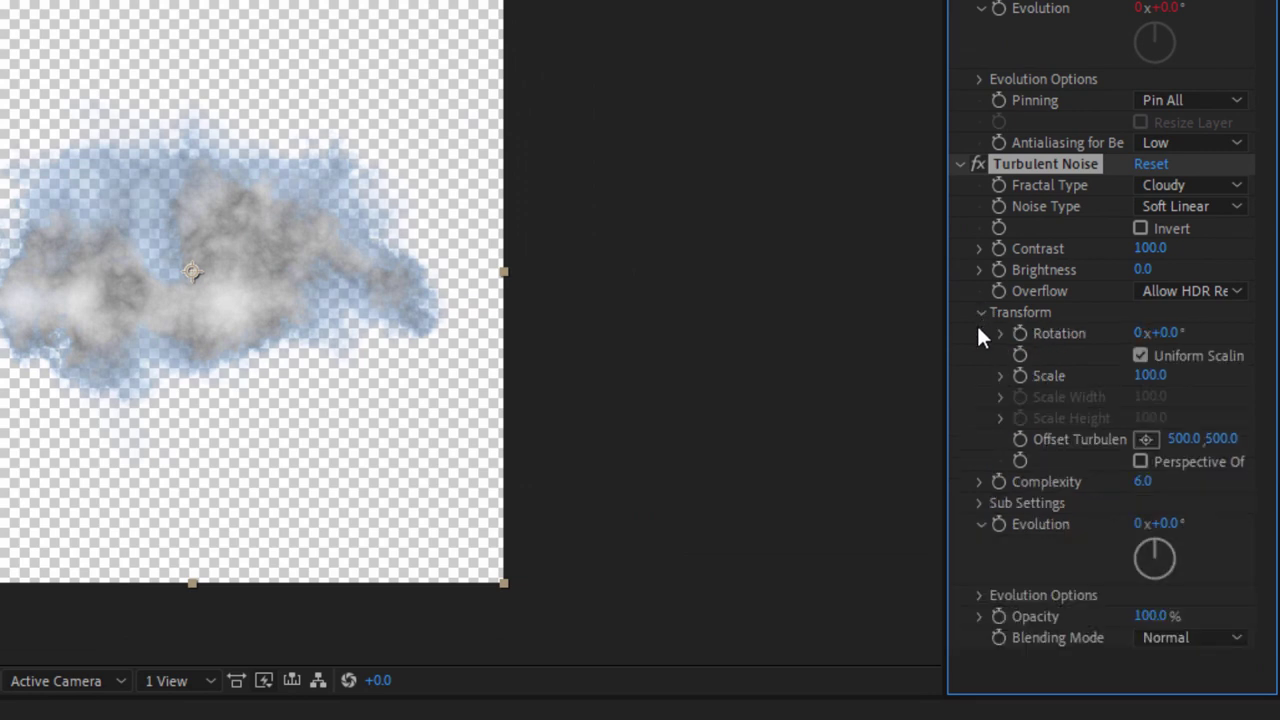
pyautogui.click(1150, 377)
pyautogui.write('400')
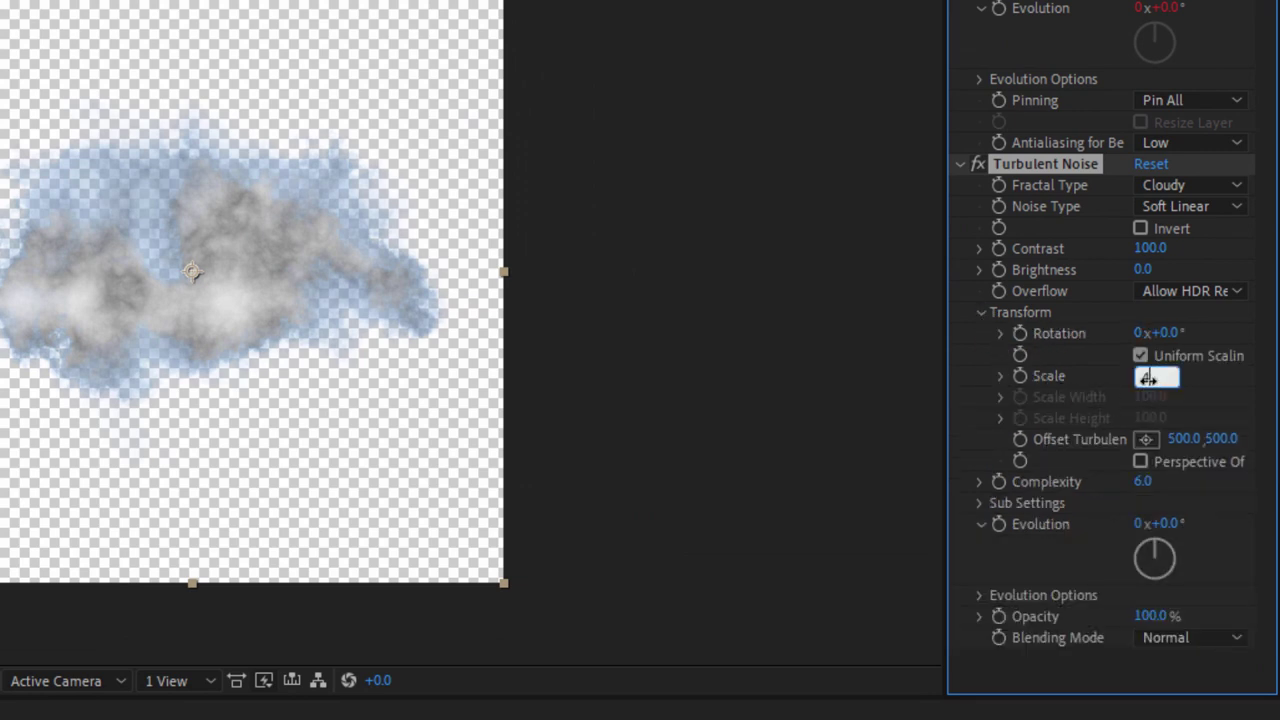
pyautogui.press('Return')
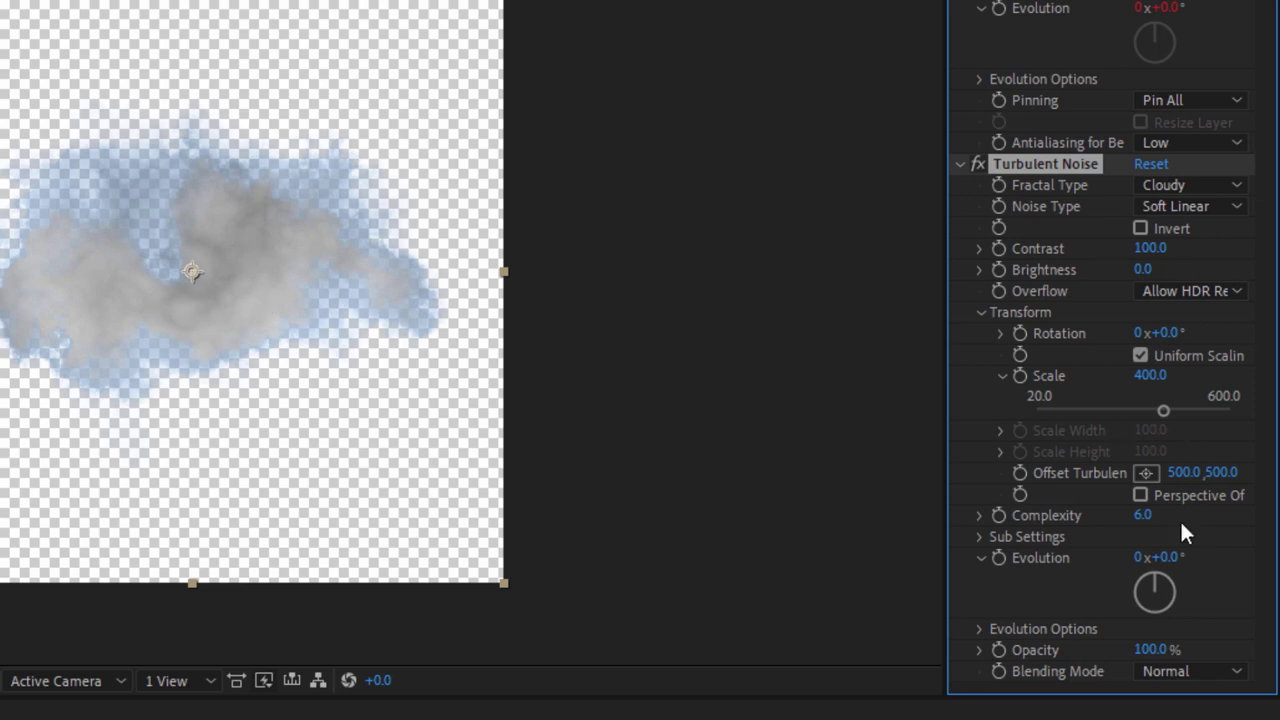
pyautogui.click(1143, 270)
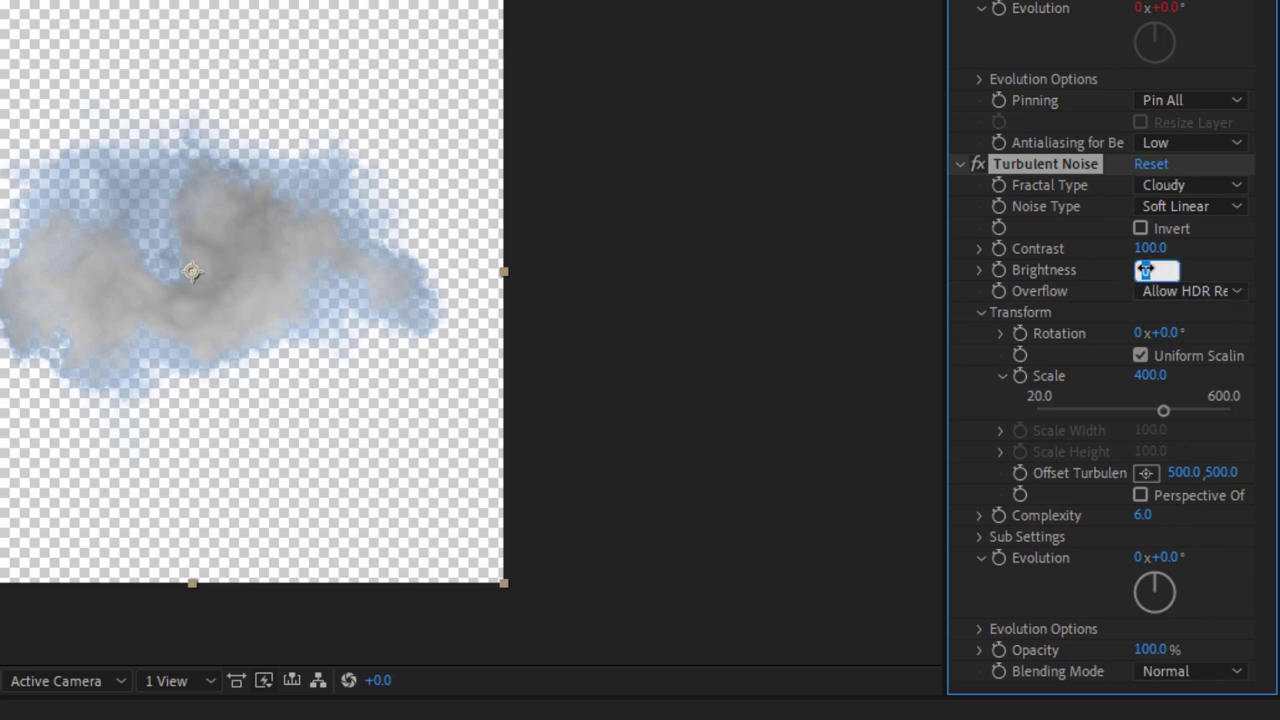
pyautogui.write('30')
pyautogui.press('Return')
pyautogui.moveTo(1140, 269); pyautogui.dragTo(1135, 268)
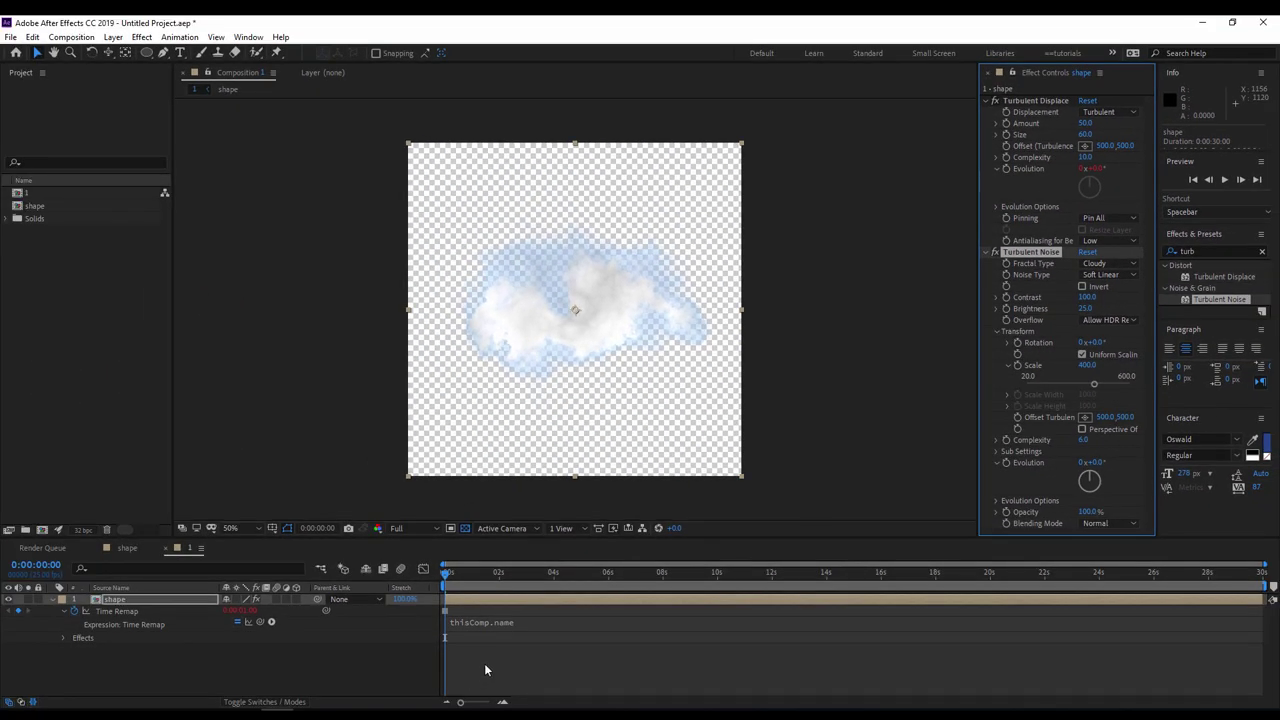
pyautogui.click(484, 664)
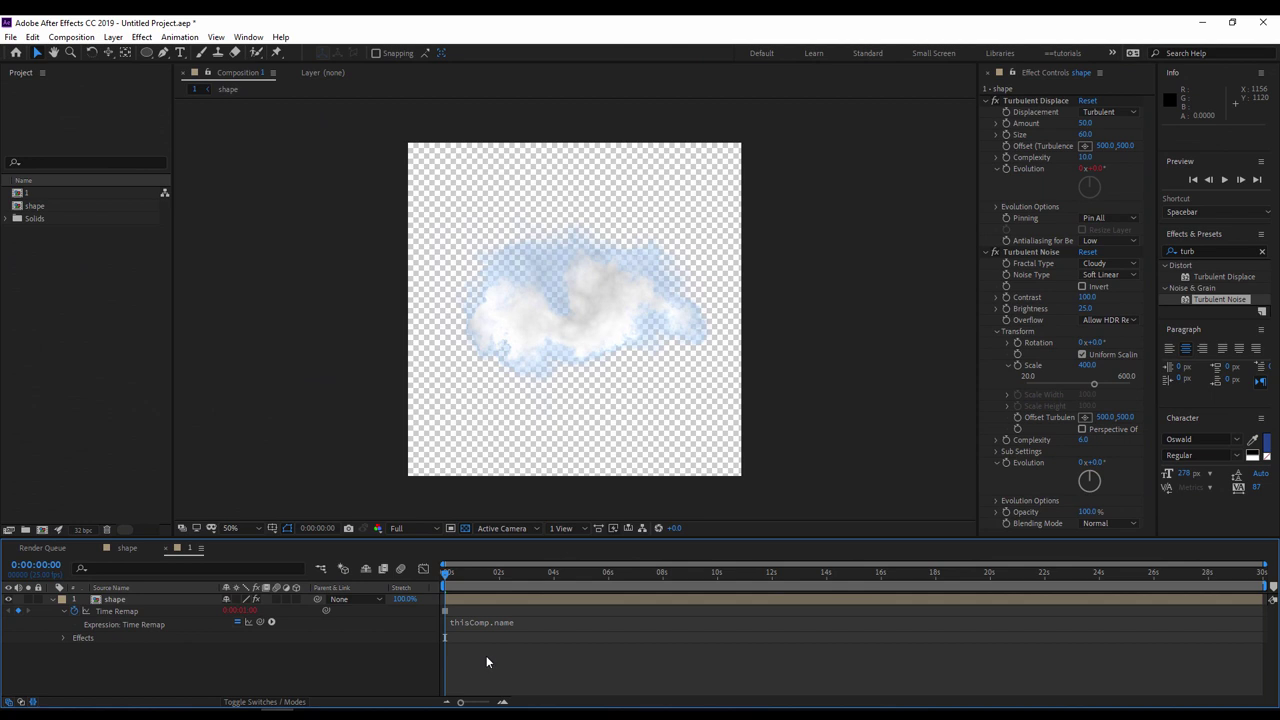
pyautogui.click(39, 307)
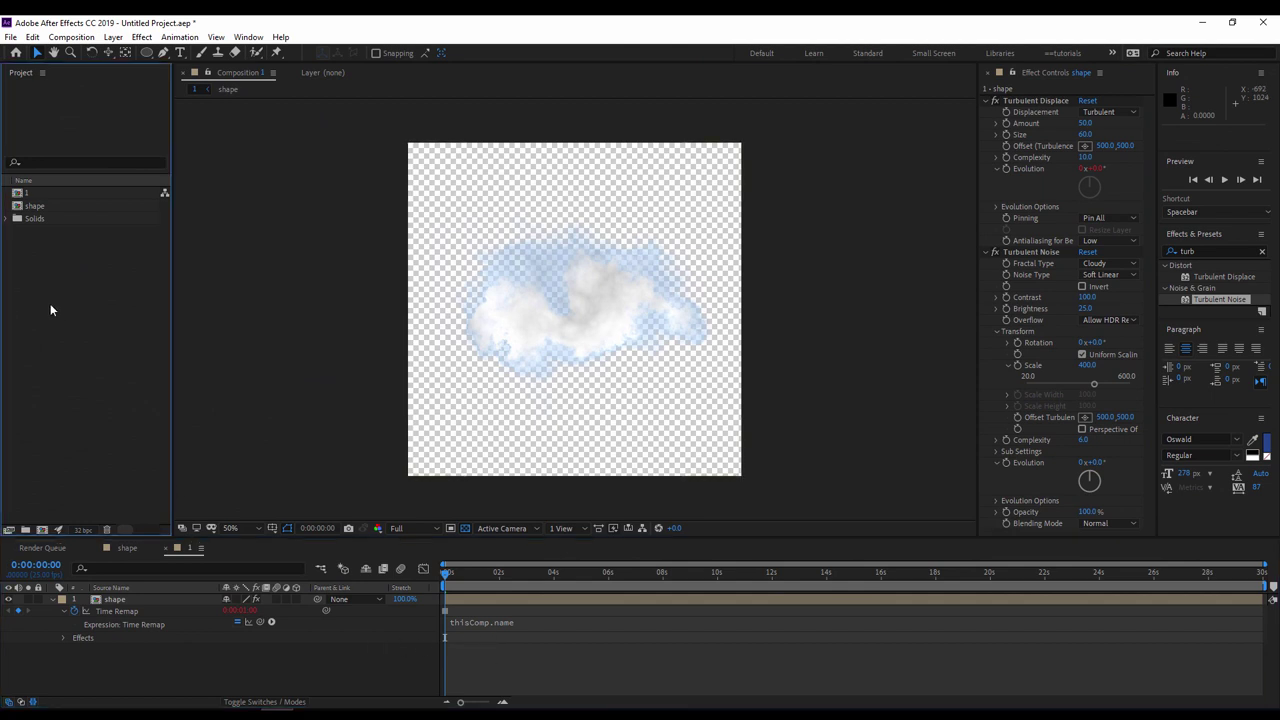
# - Create a composition named master with the HDTV 1080 25 preset (1920×1080, 25 fps)
pyautogui.rightClick(43, 315)
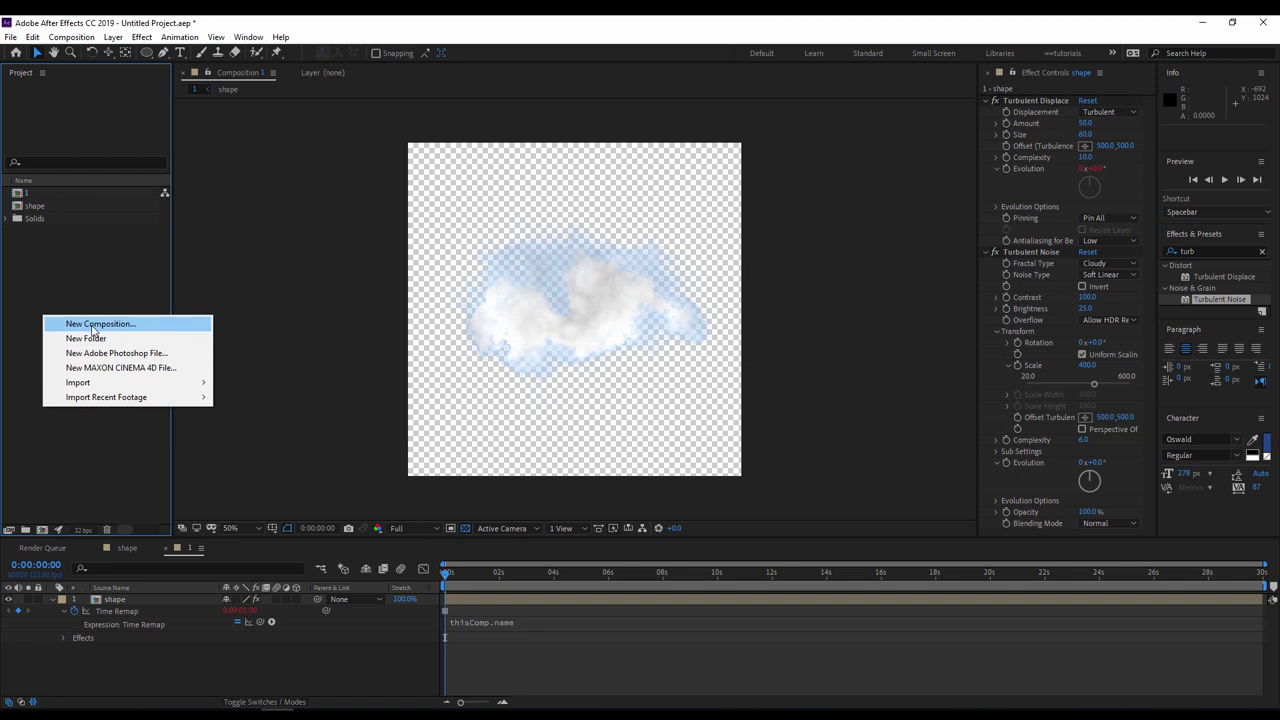
pyautogui.click(93, 325)
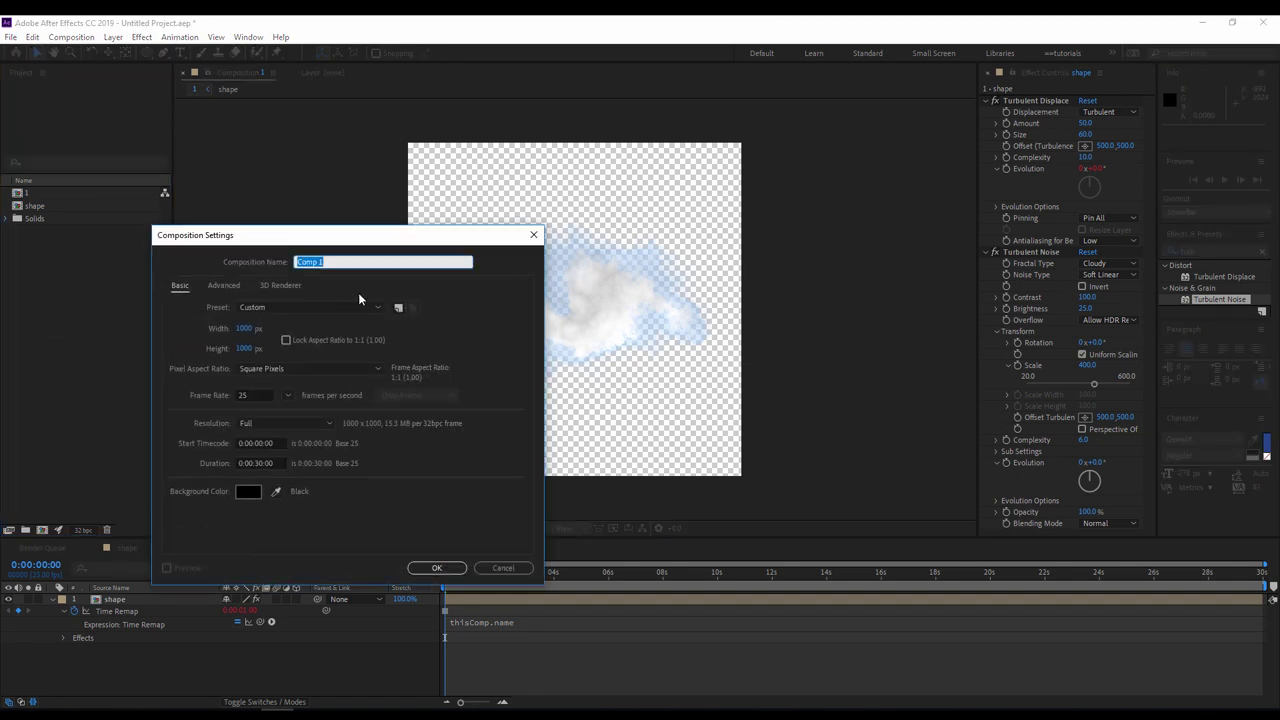
pyautogui.write('master')
pyautogui.click(268, 308)
pyautogui.click(292, 649)
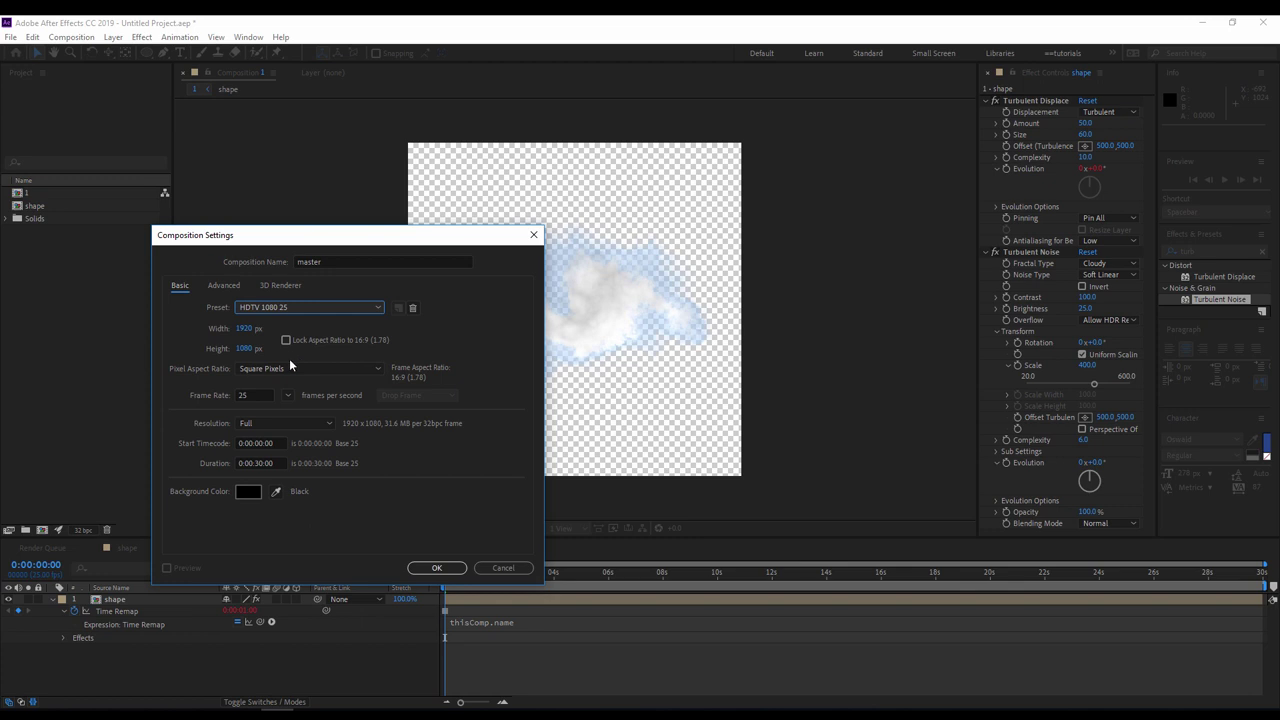
pyautogui.click(437, 568)
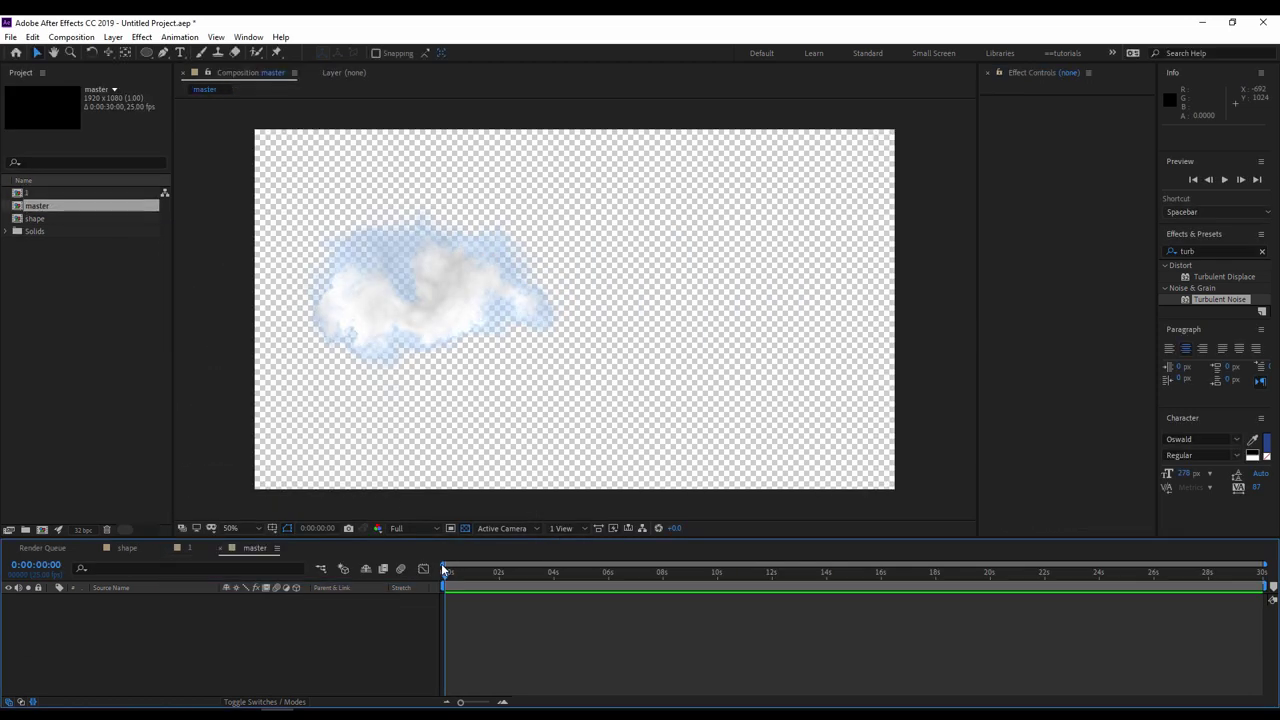
# - Add a full-size royal blue solid layer to the master composition
pyautogui.rightClick(302, 642)
pyautogui.moveTo(372, 500)
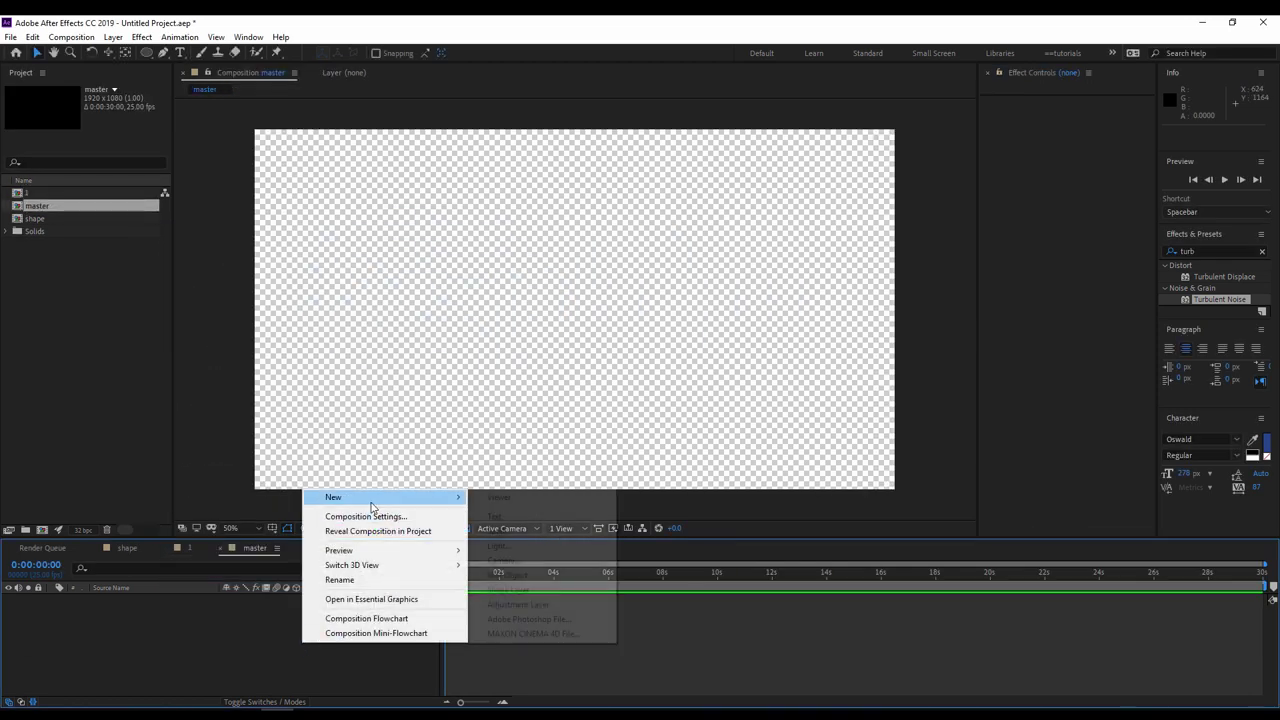
pyautogui.click(502, 536)
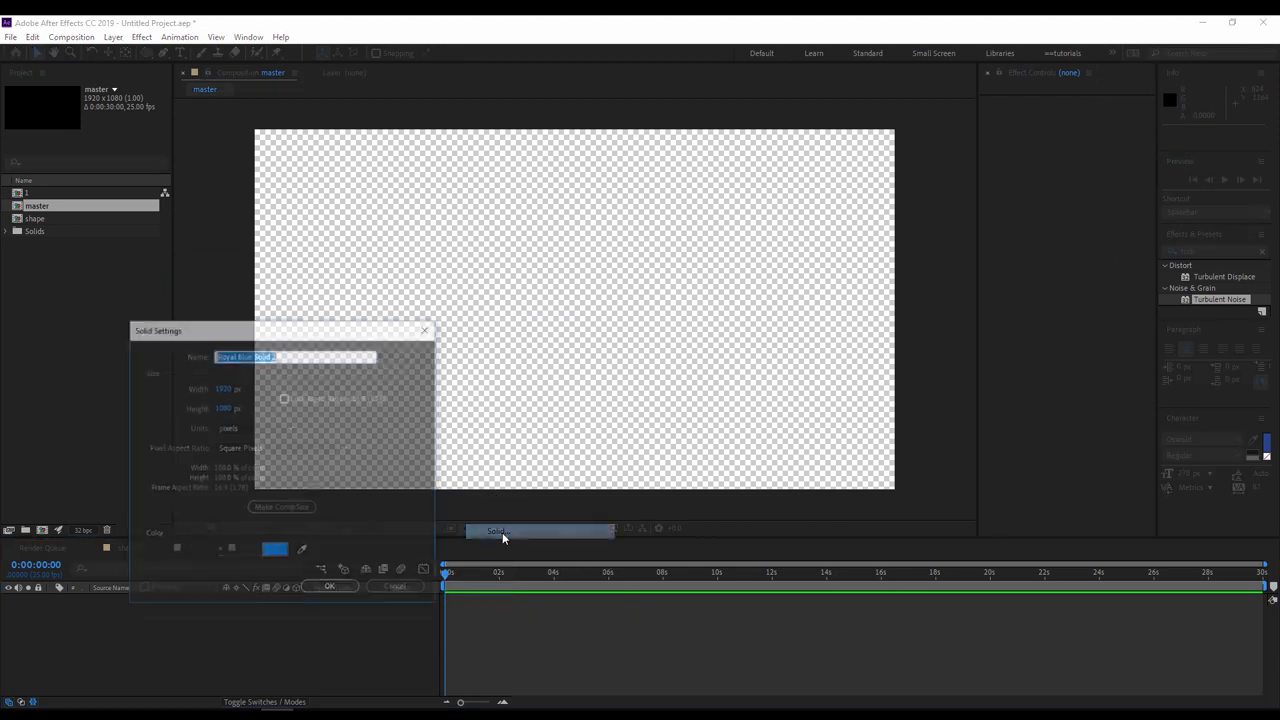
pyautogui.click(325, 589)
pyautogui.click(281, 653)
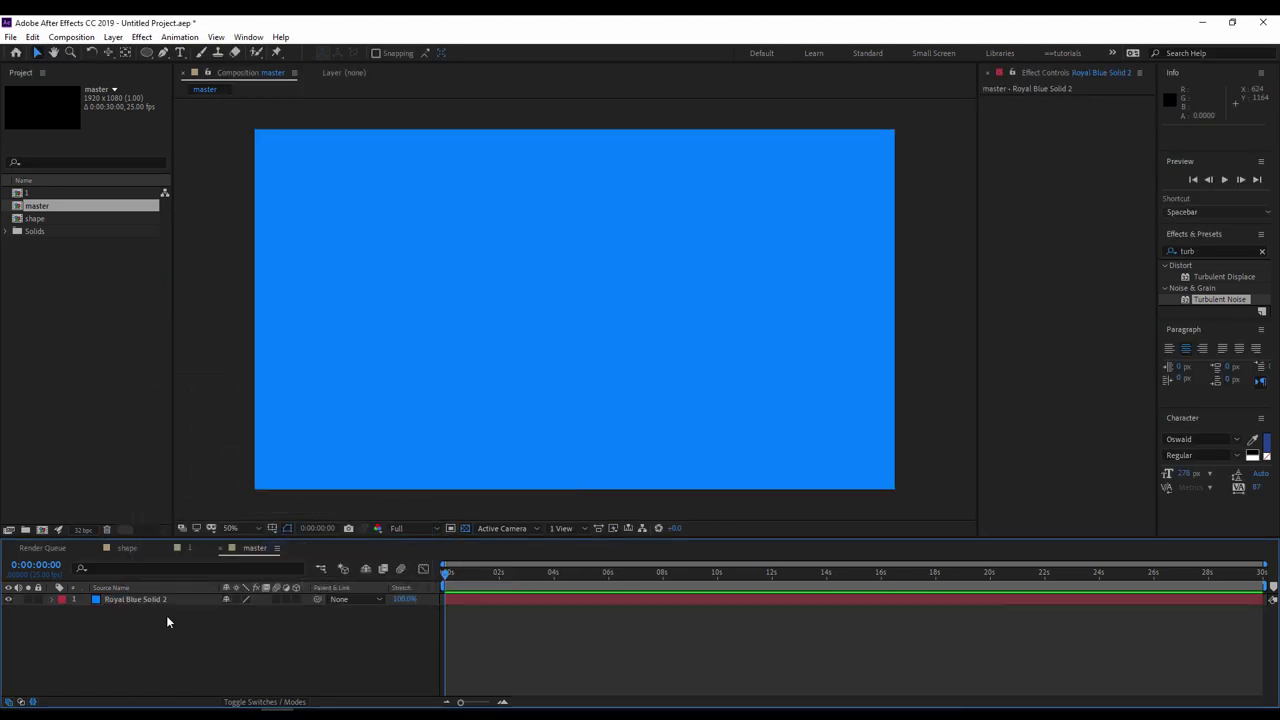
pyautogui.click(16, 281)
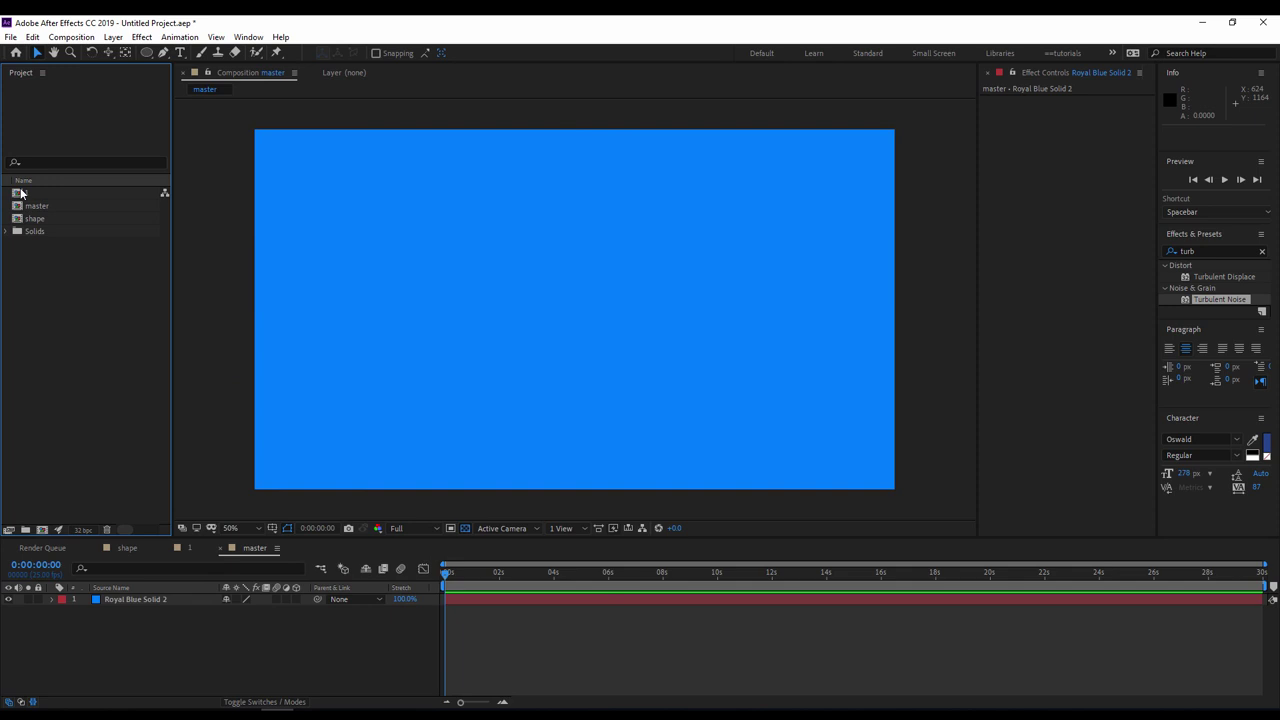
# - Duplicate the cloud comp into comps 2–4, place all four across master, and preview
pyautogui.moveTo(19, 193); pyautogui.dragTo(640, 345)
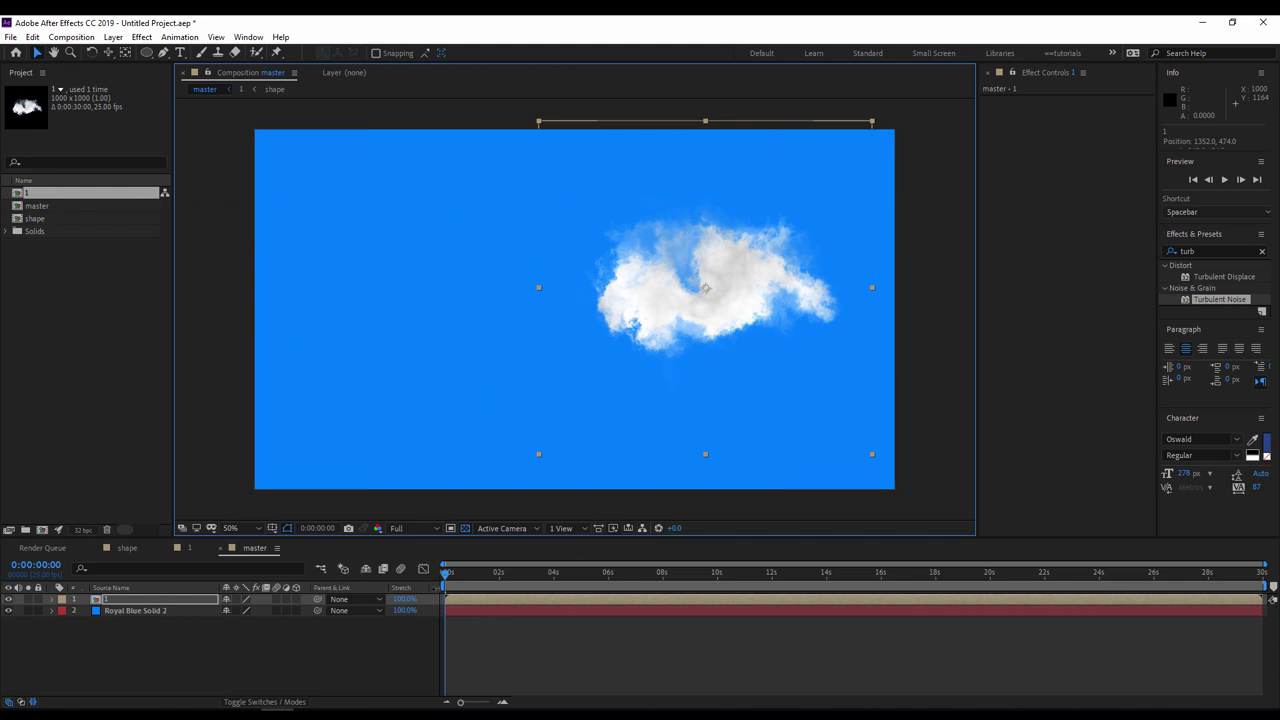
pyautogui.click(17, 193)
pyautogui.hotkey('ctrl', 'd')
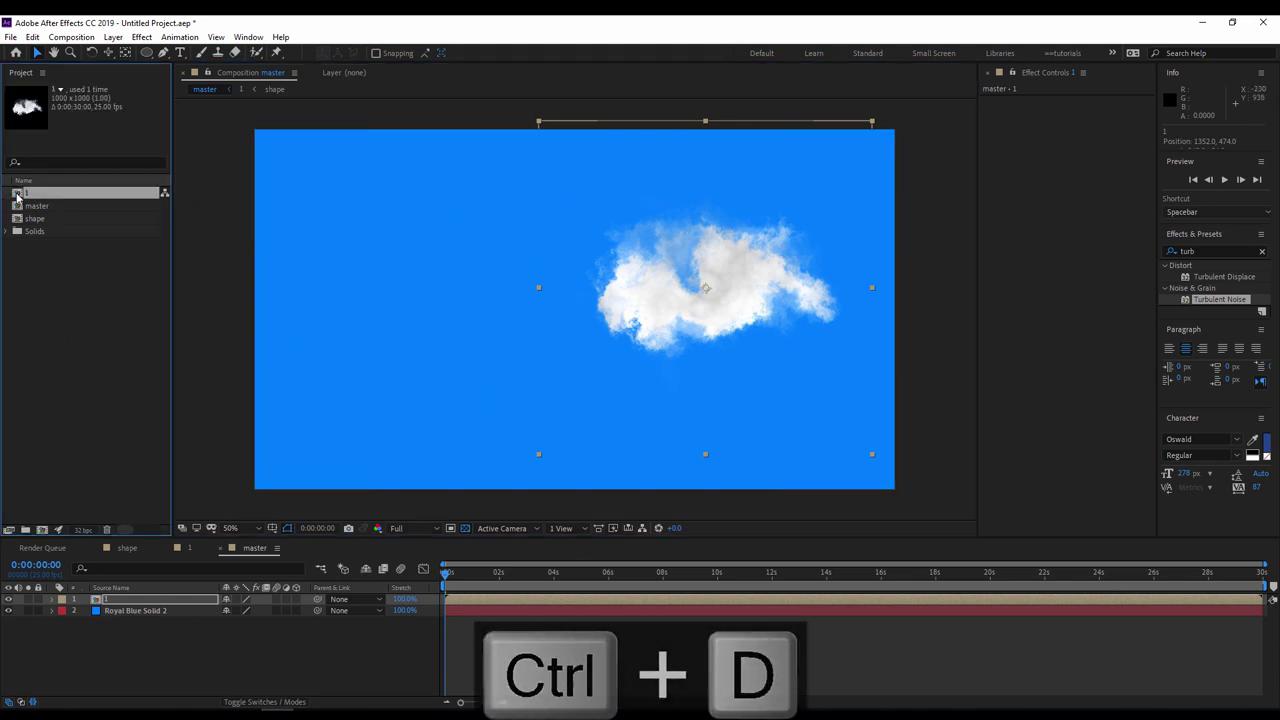
pyautogui.moveTo(17, 206); pyautogui.dragTo(700, 426)
pyautogui.click(19, 207)
pyautogui.hotkey('ctrl', 'd')
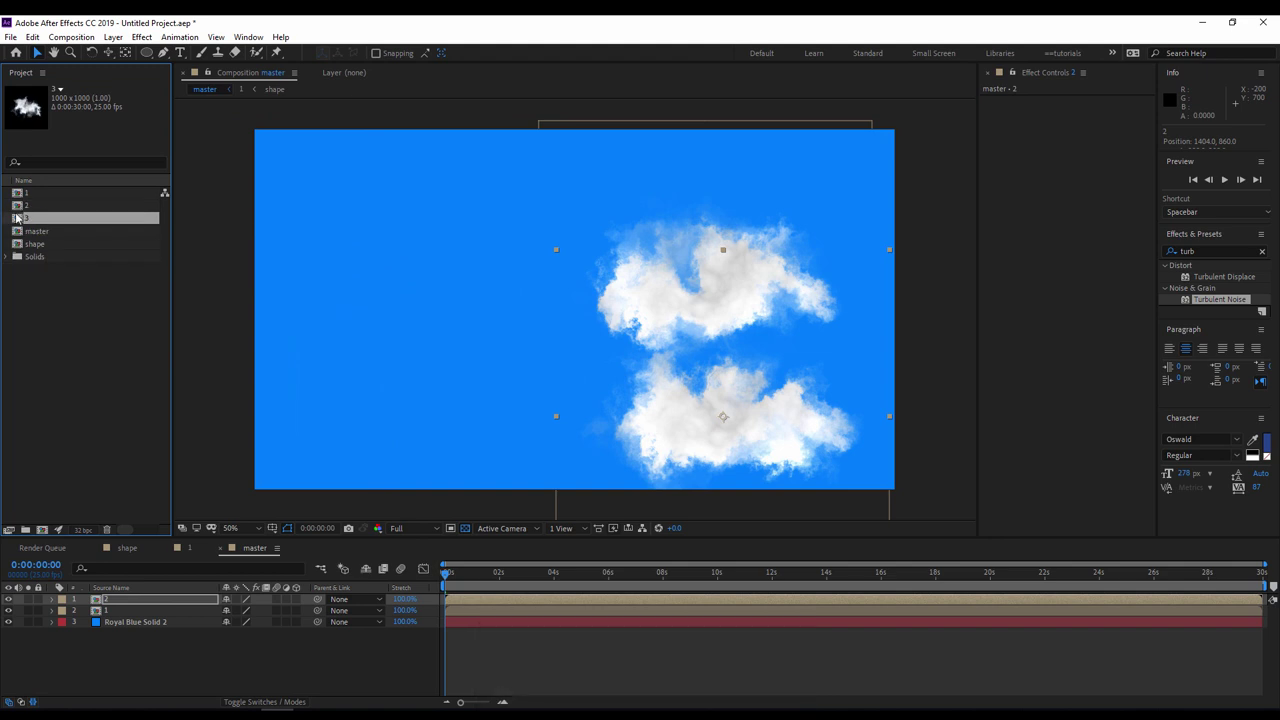
pyautogui.moveTo(17, 220); pyautogui.dragTo(467, 233)
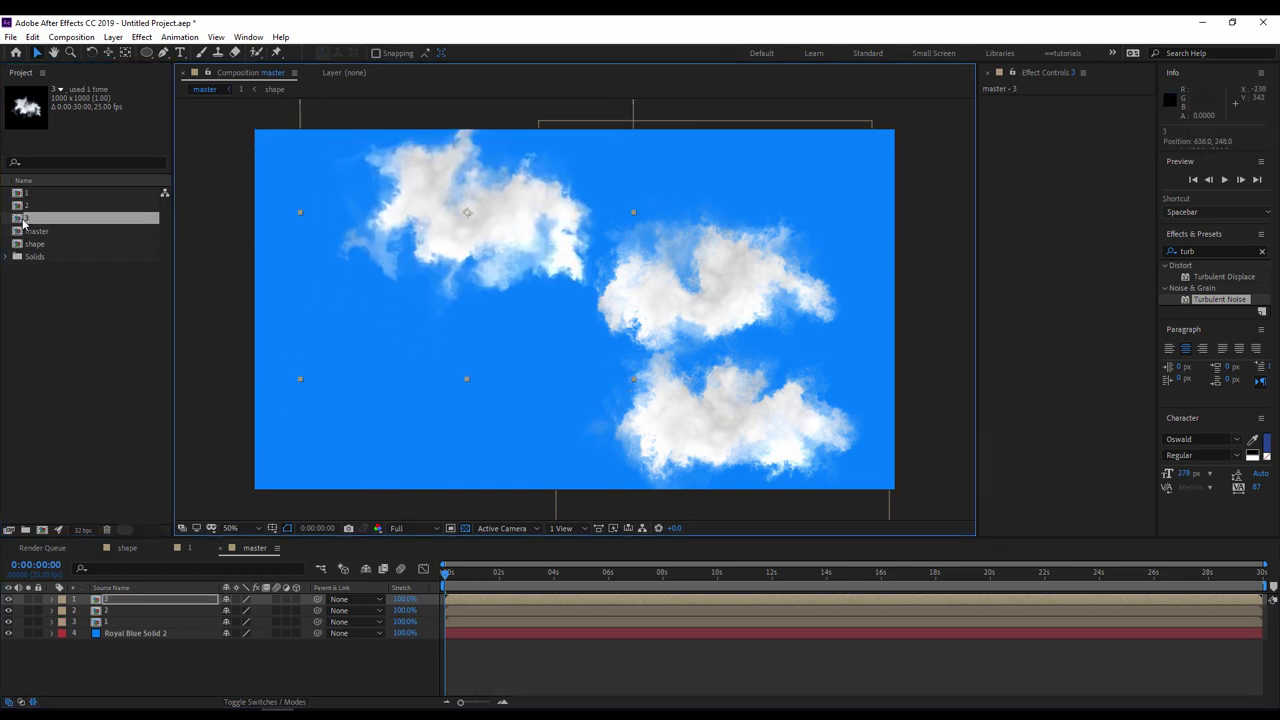
pyautogui.hotkey('ctrl', 'd')
pyautogui.moveTo(20, 231); pyautogui.dragTo(375, 366)
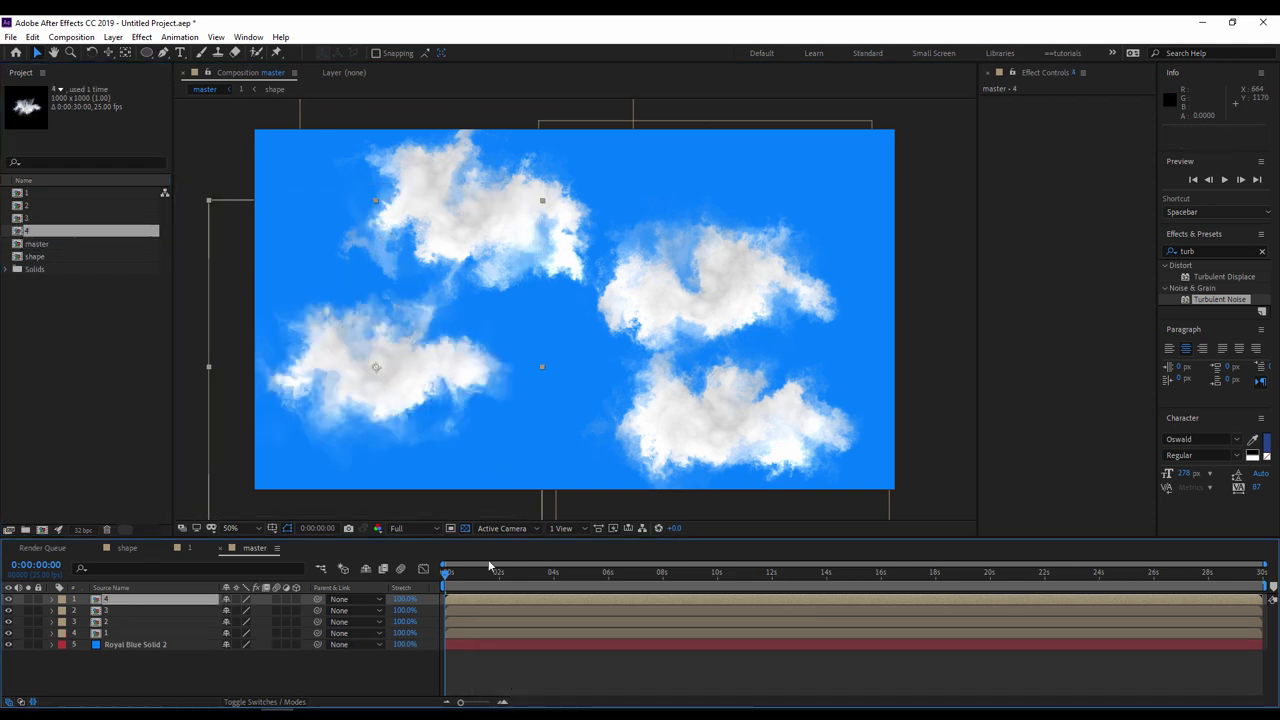
pyautogui.press('space')
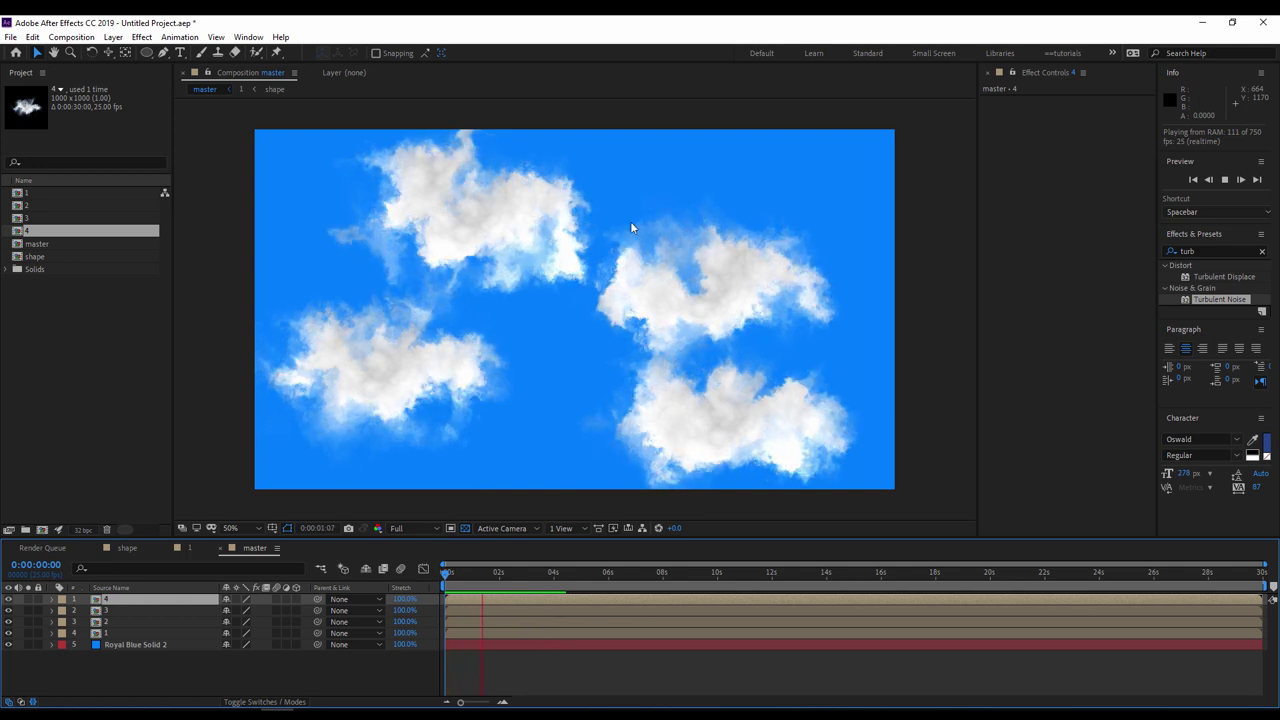
pyautogui.press('space')
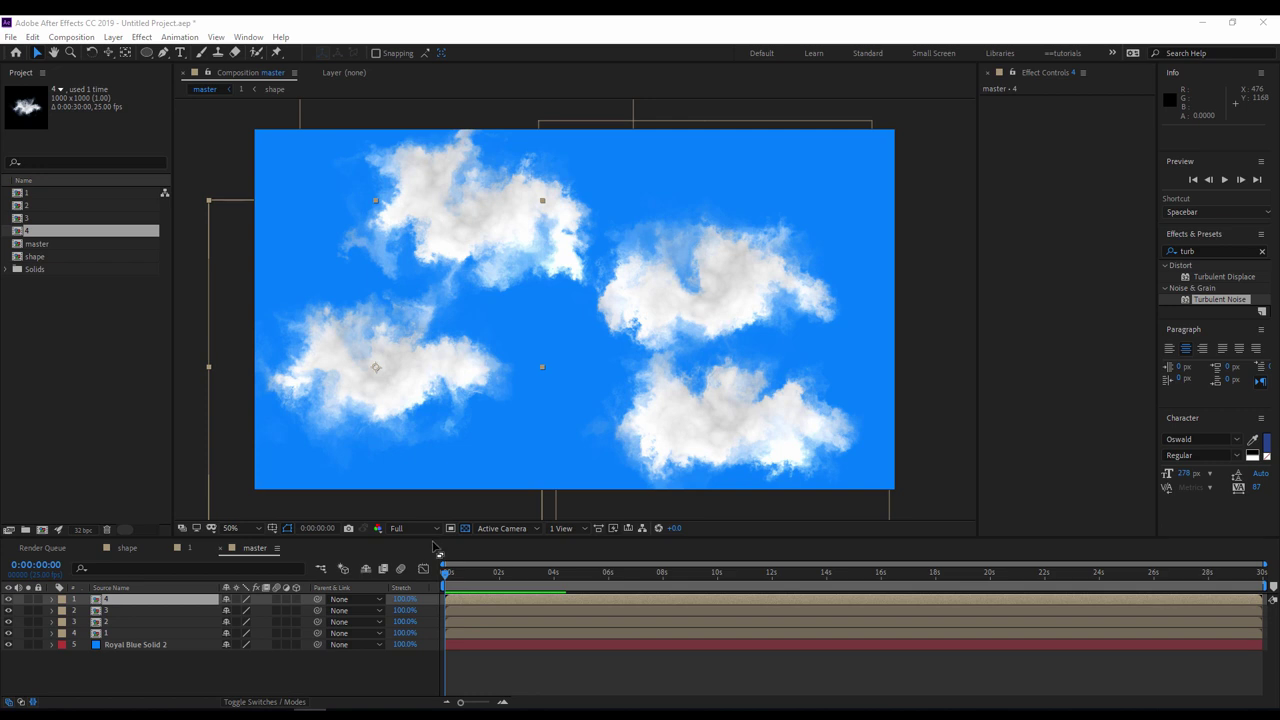
# - Fit the composition in the viewer and duplicate cloud comp 4 into comps 5, 6 and 7
pyautogui.moveTo(433, 538); pyautogui.dragTo(325, 497)
pyautogui.click(232, 488)
pyautogui.click(250, 258)
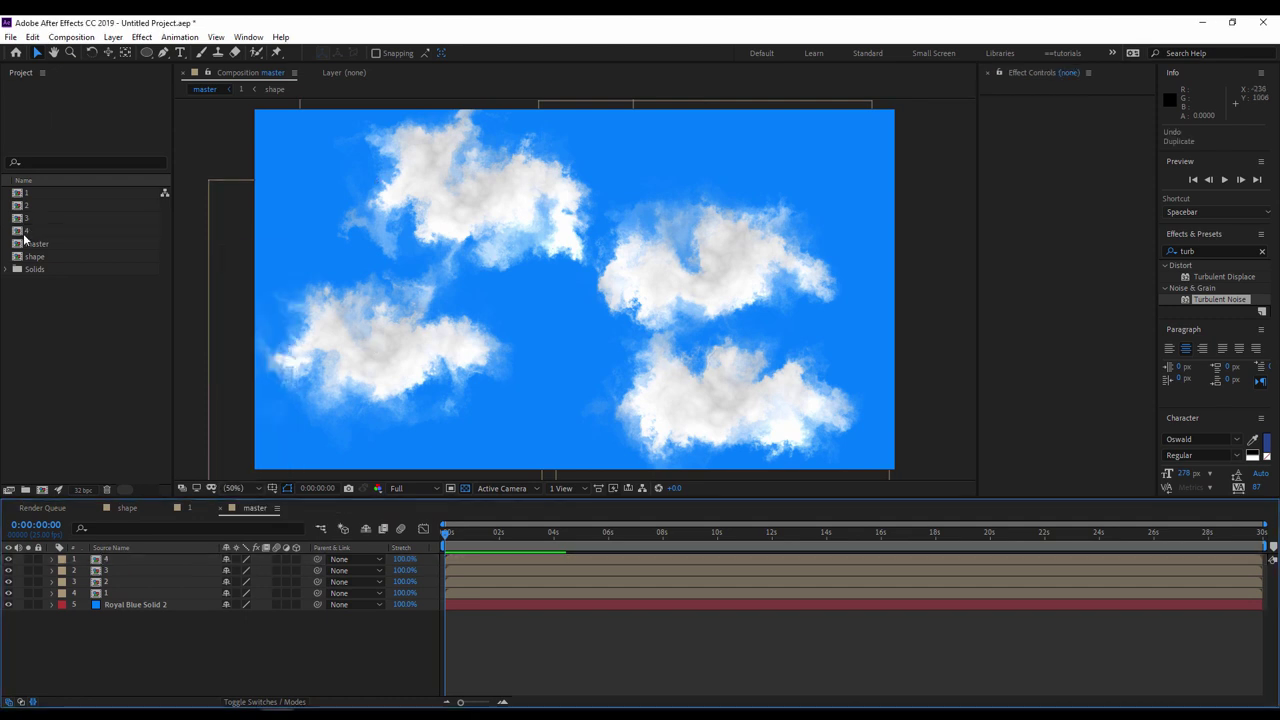
pyautogui.click(22, 232)
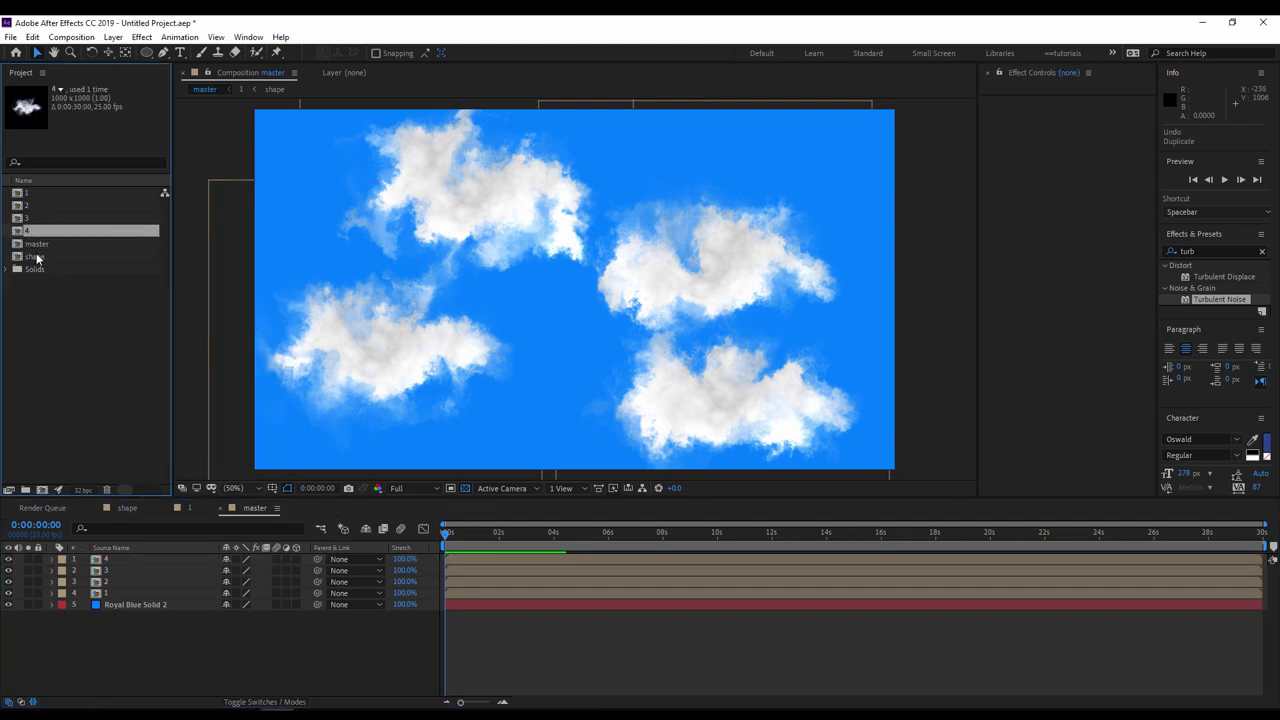
pyautogui.hotkey('ctrl', 'd')
pyautogui.hotkey('ctrl', 'd')
pyautogui.hotkey('ctrl', 'd')
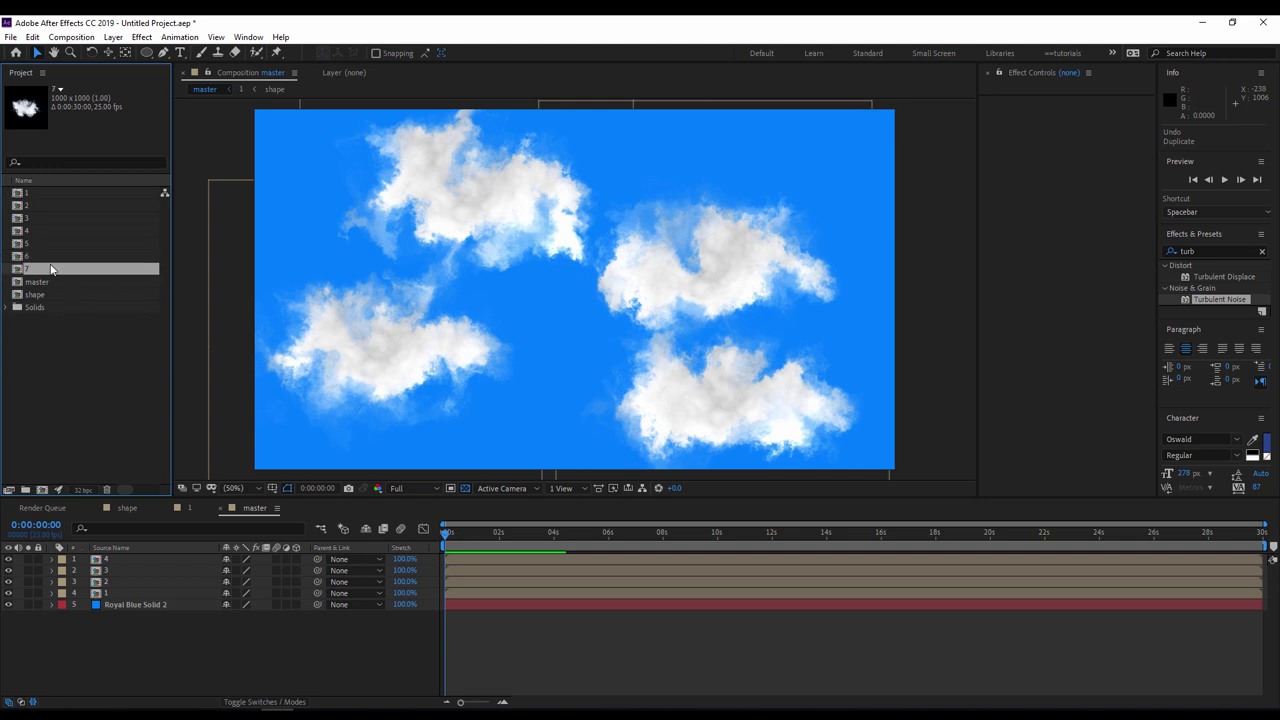
# - Delete all four cloud layers from master, then select cloud comps 1 through 7 in the project
pyautogui.click(107, 559)
pyautogui.keyDown('shift'); pyautogui.click(106, 584); pyautogui.keyUp('shift')
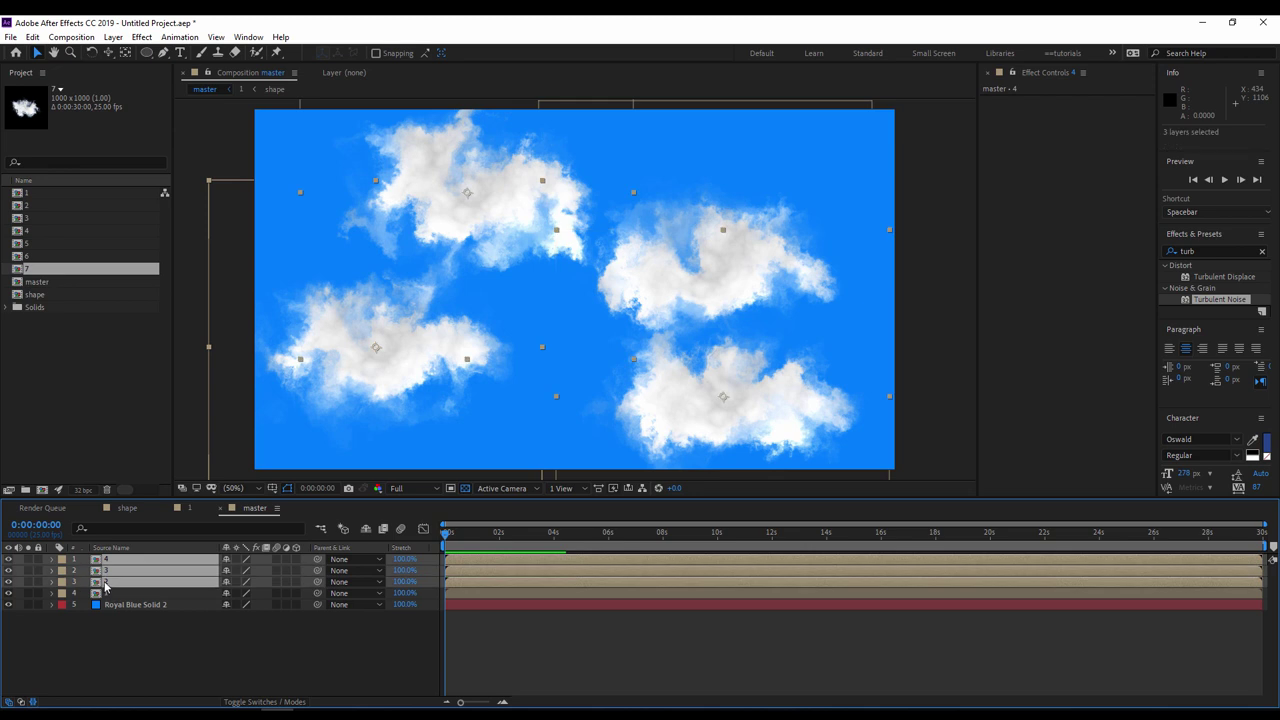
pyautogui.press('Delete')
pyautogui.click(97, 563)
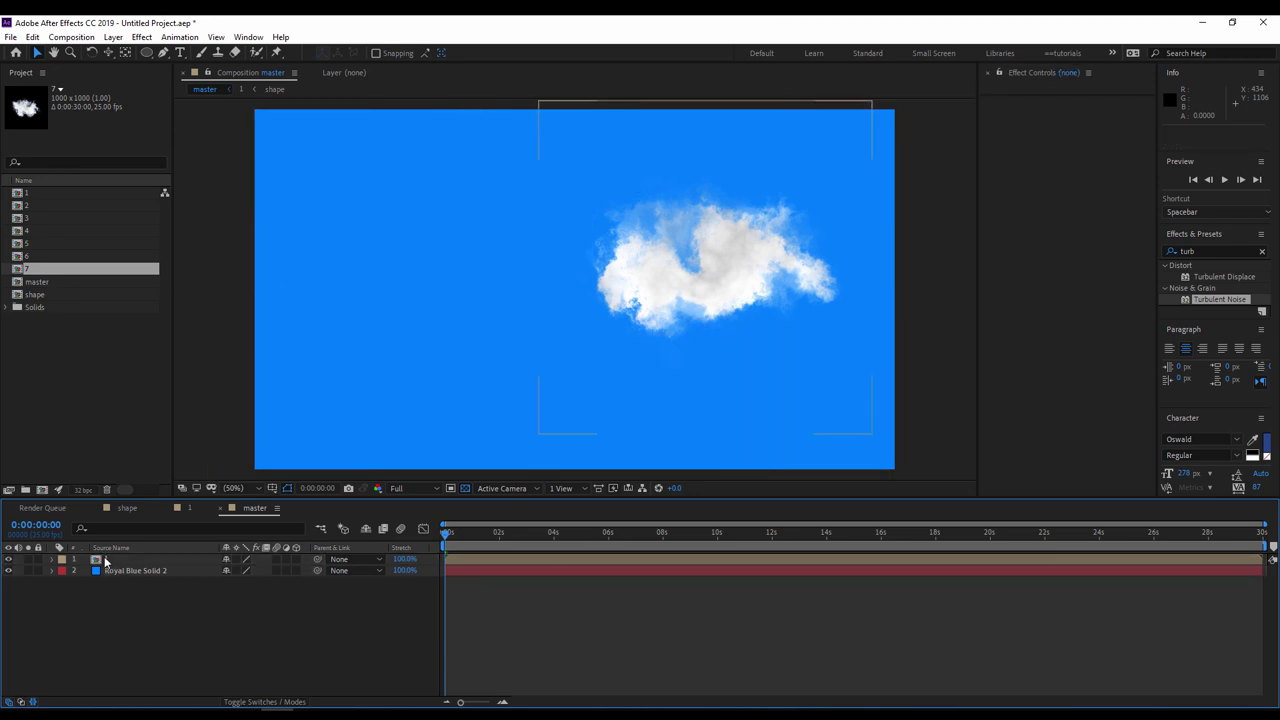
pyautogui.press('Delete')
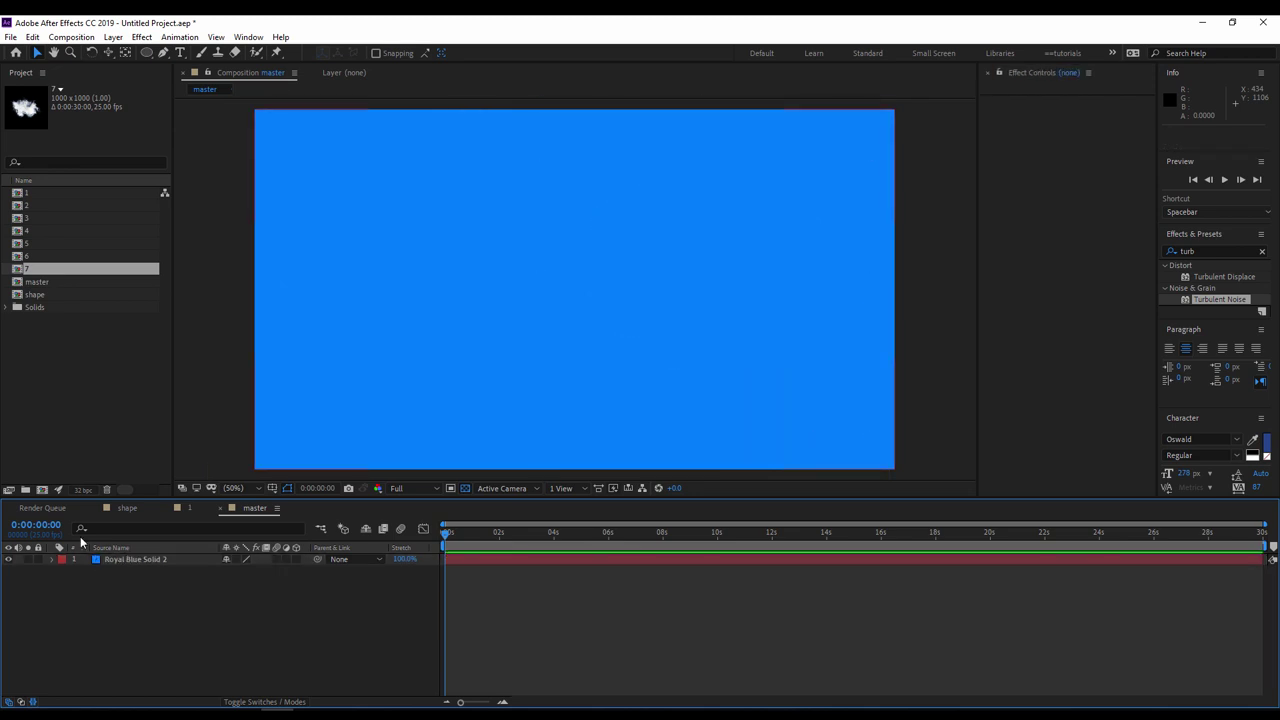
pyautogui.click(22, 194)
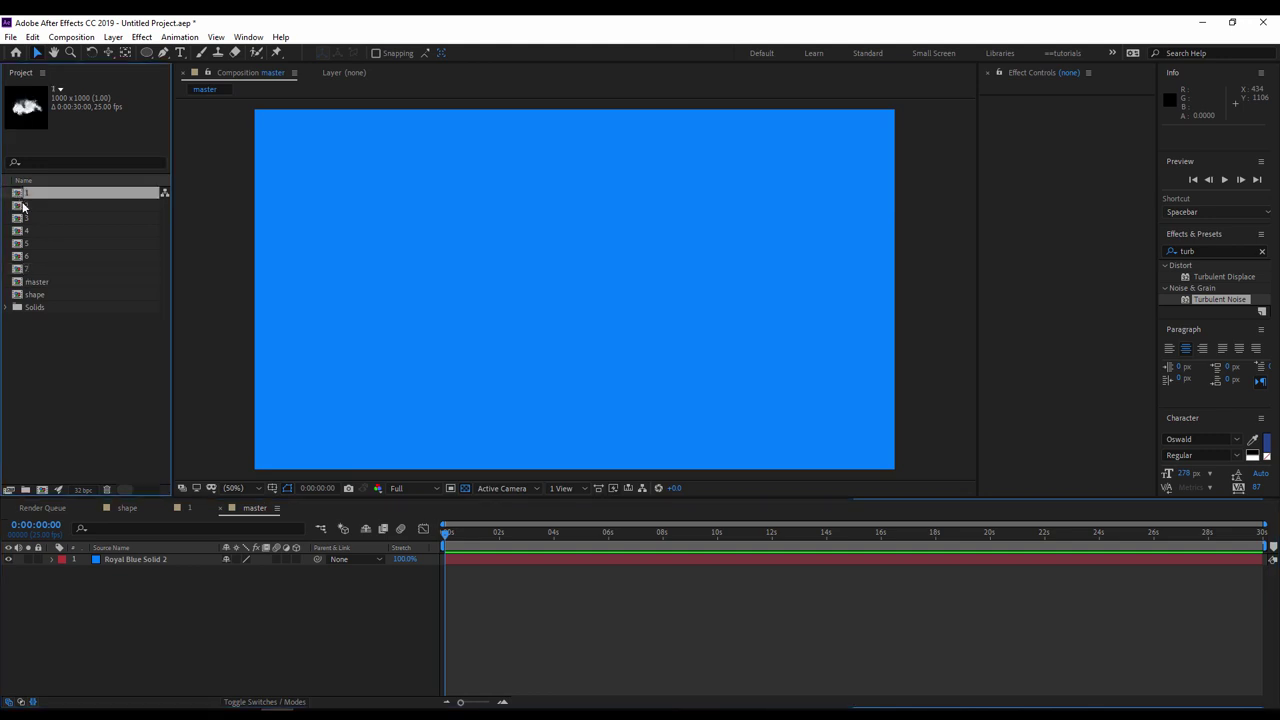
pyautogui.keyDown('shift'); pyautogui.click(19, 270); pyautogui.keyUp('shift')
# - Add cloud comps 1–7 to master and make them 3D layers
pyautogui.moveTo(19, 272); pyautogui.dragTo(555, 307)
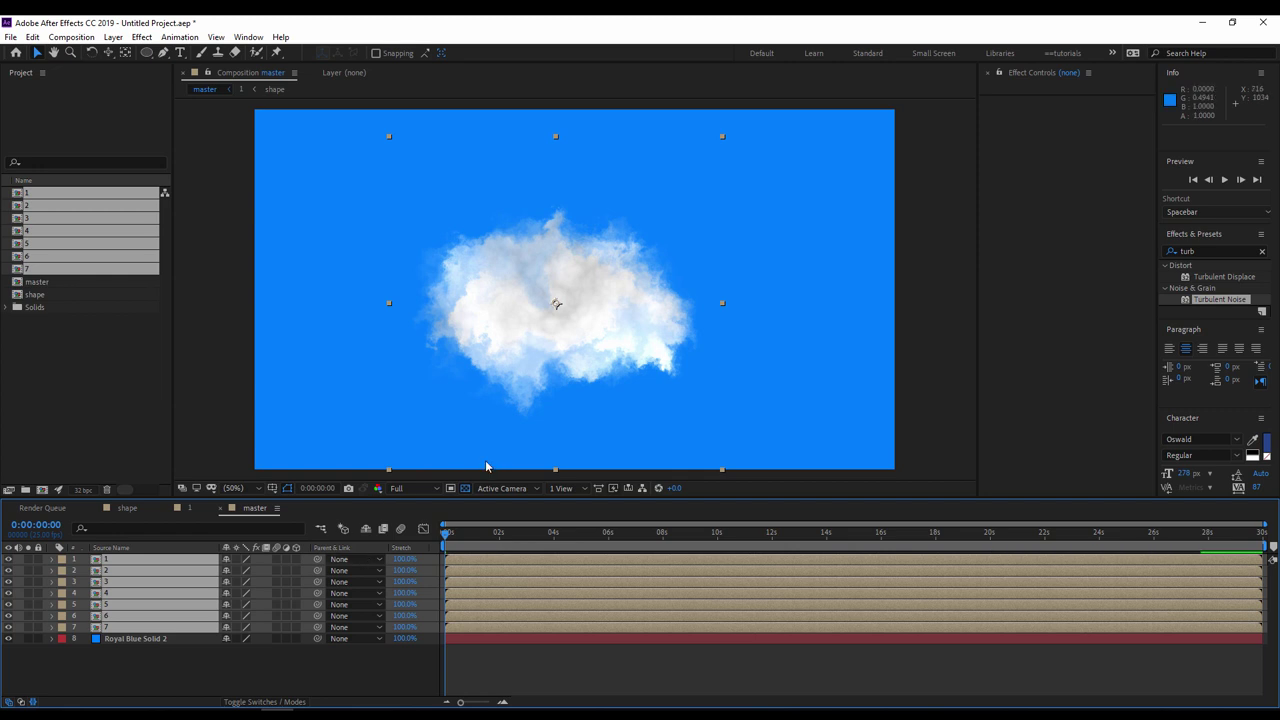
pyautogui.click(296, 558)
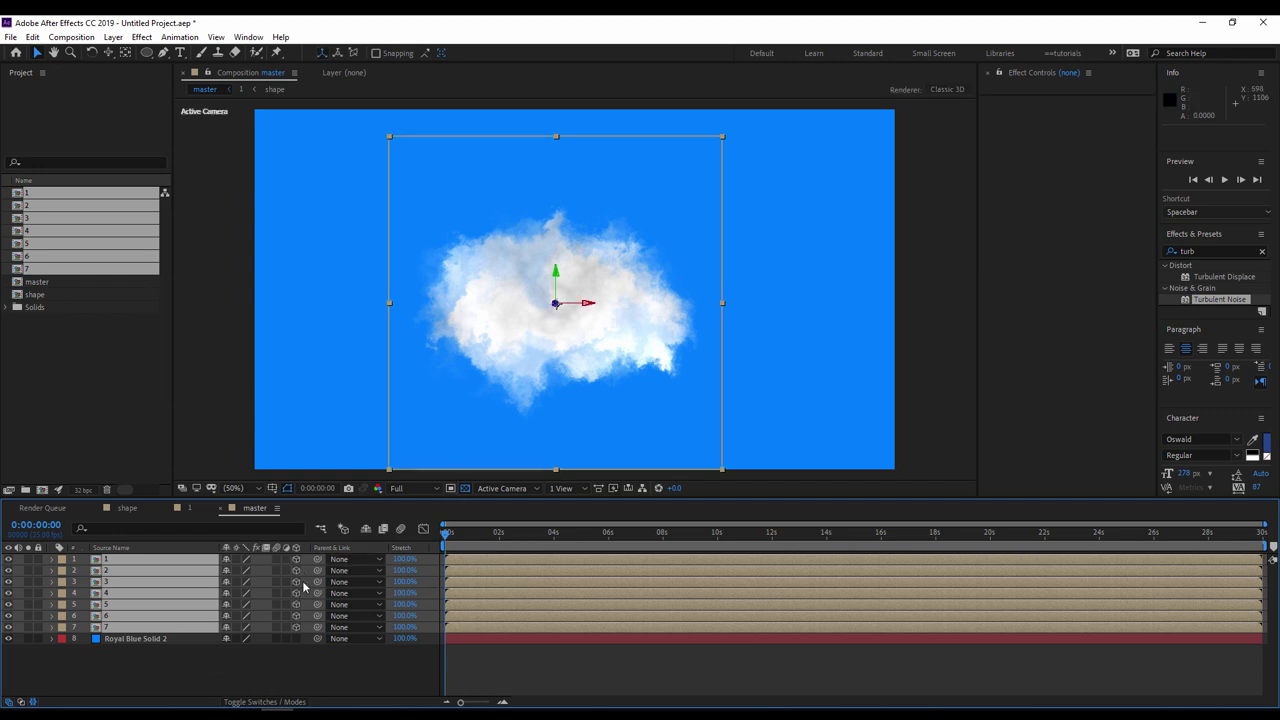
pyautogui.click(190, 671)
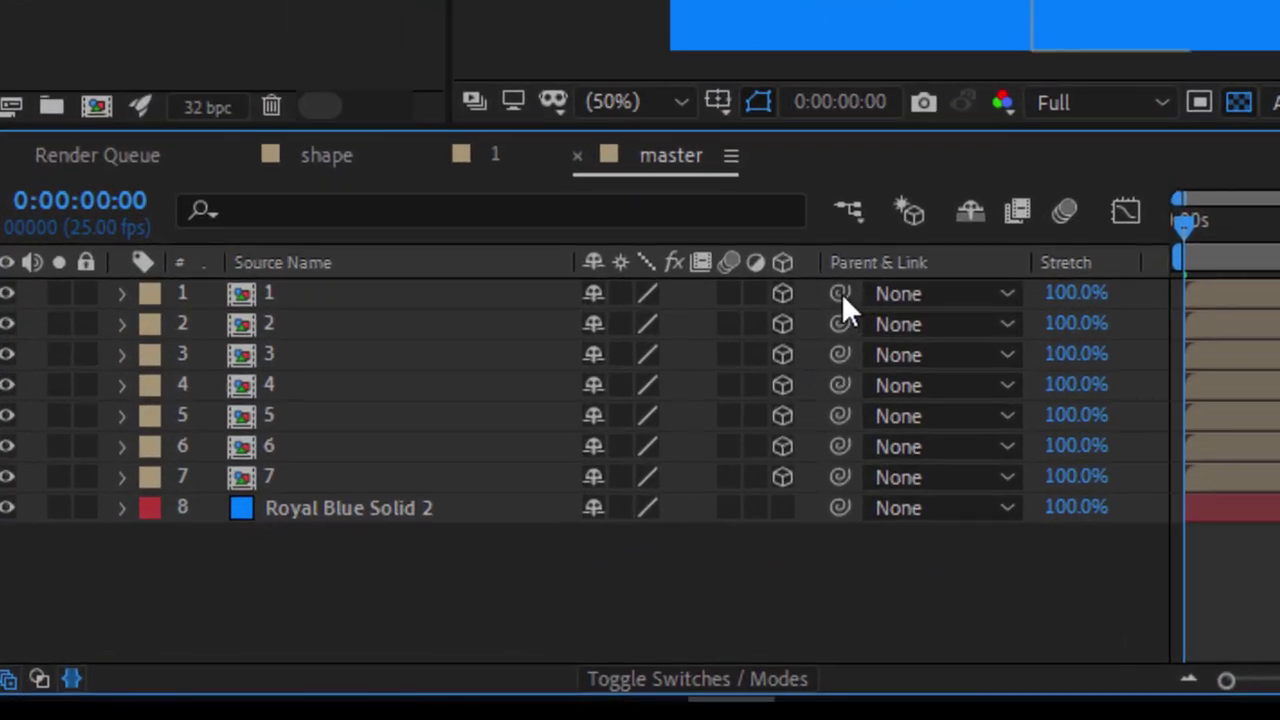
# - Parent each cloud layer to the next one down and show their Position values
pyautogui.moveTo(770, 328); pyautogui.dragTo(742, 324)
pyautogui.moveTo(839, 323); pyautogui.dragTo(782, 476)
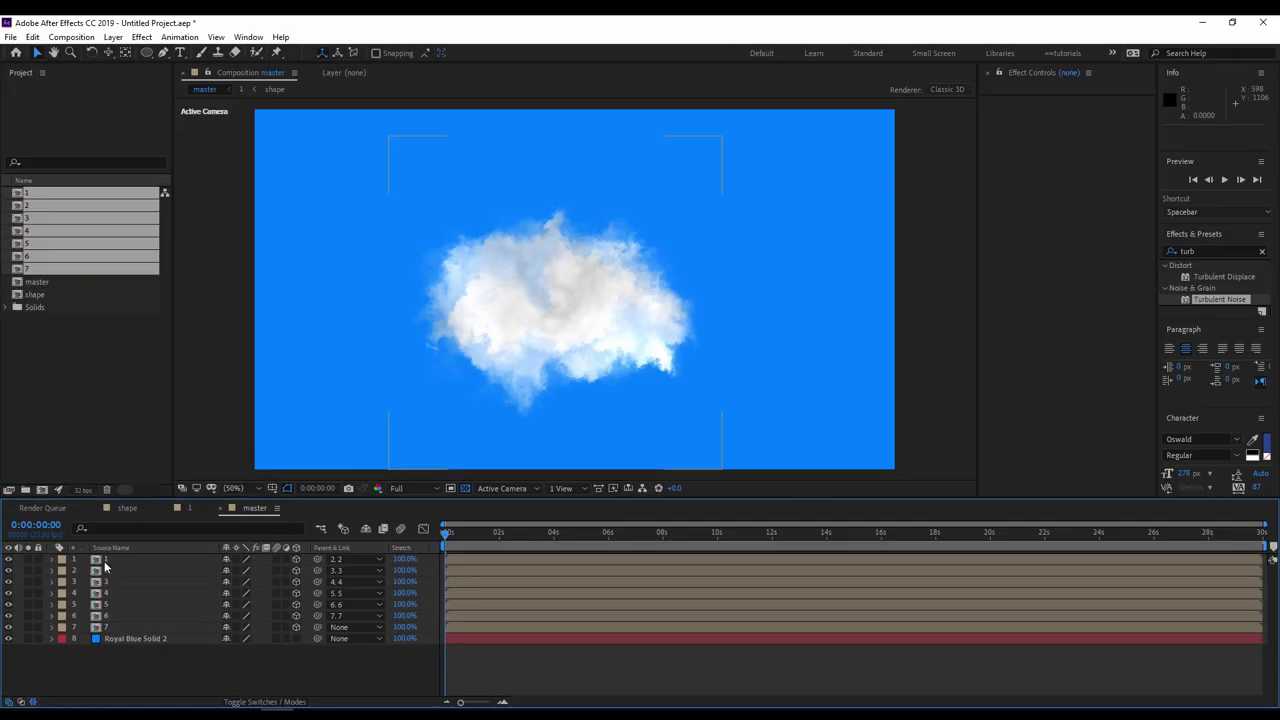
pyautogui.click(275, 293)
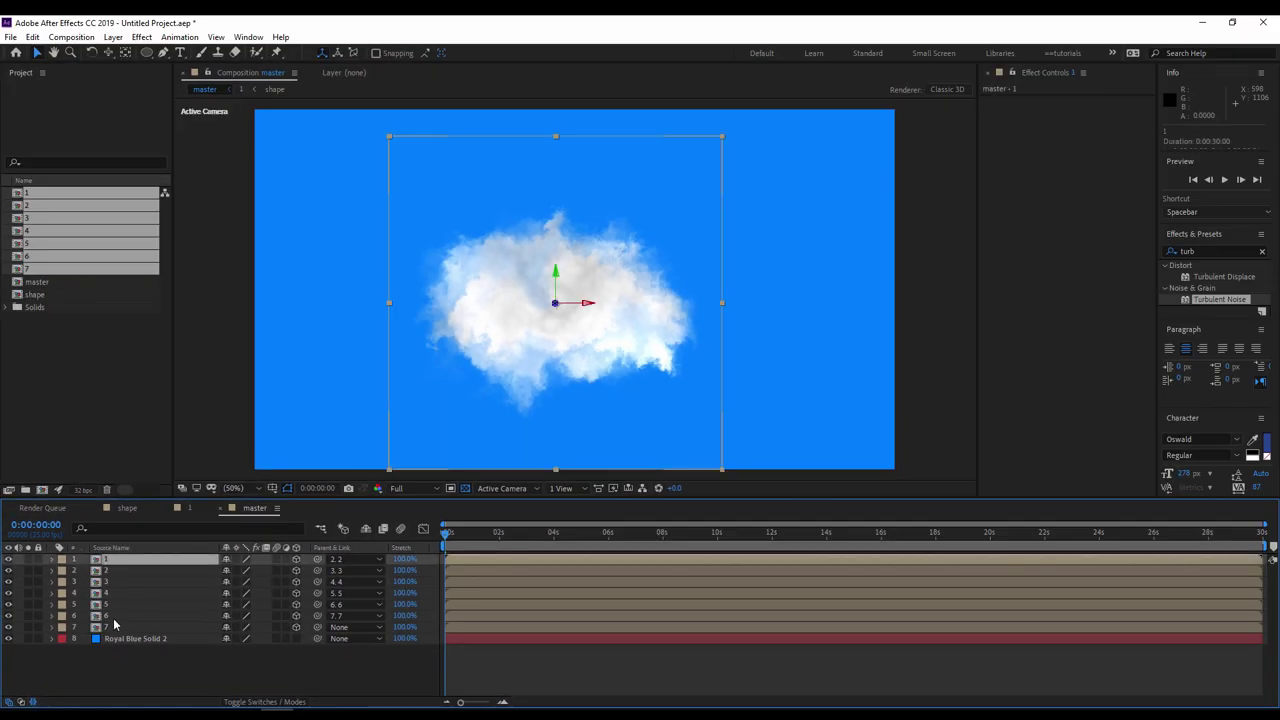
pyautogui.keyDown('shift'); pyautogui.click(107, 628); pyautogui.keyUp('shift')
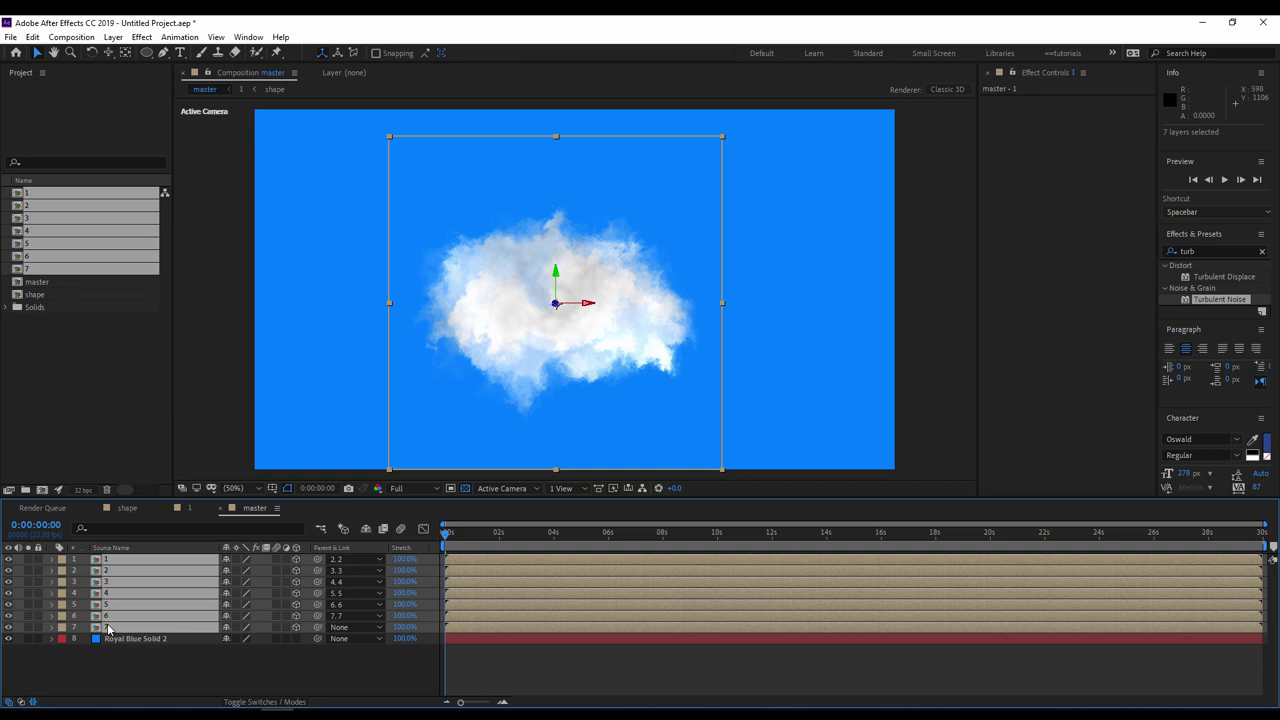
pyautogui.press('p')
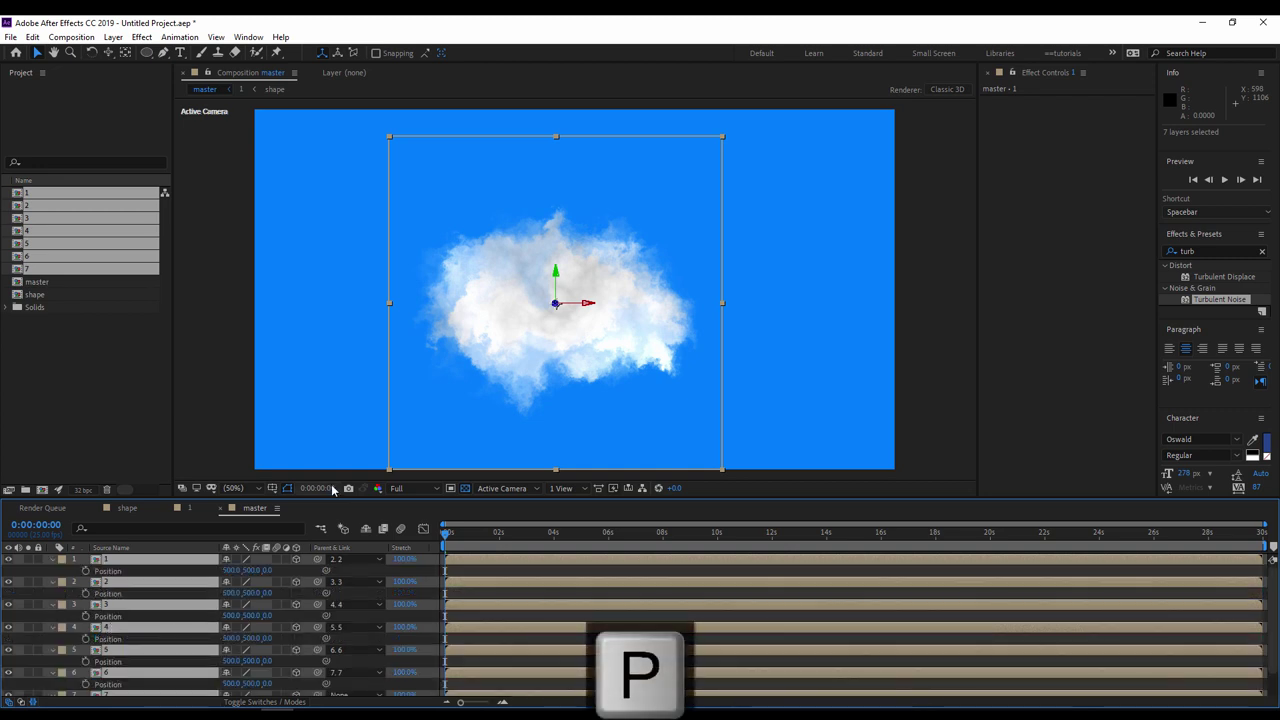
pyautogui.moveTo(330, 507); pyautogui.dragTo(334, 390)
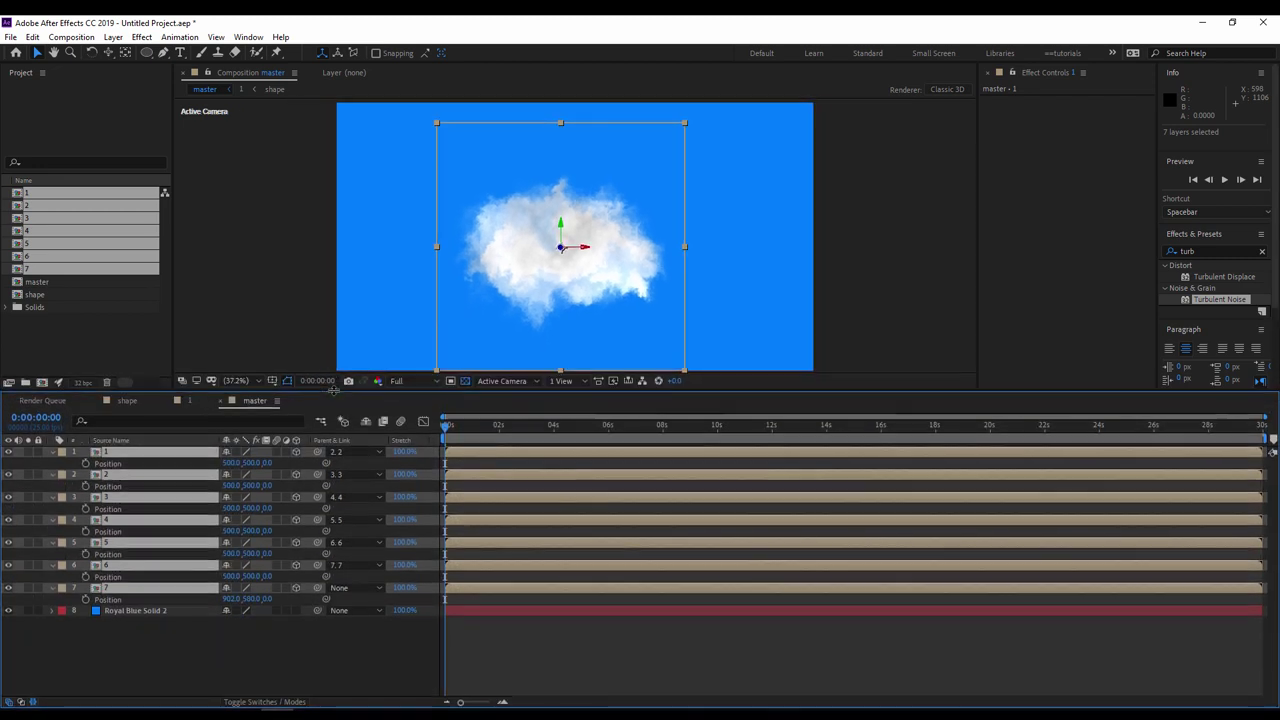
# - Create Camera 1 with the 28mm lens preset
pyautogui.rightClick(288, 642)
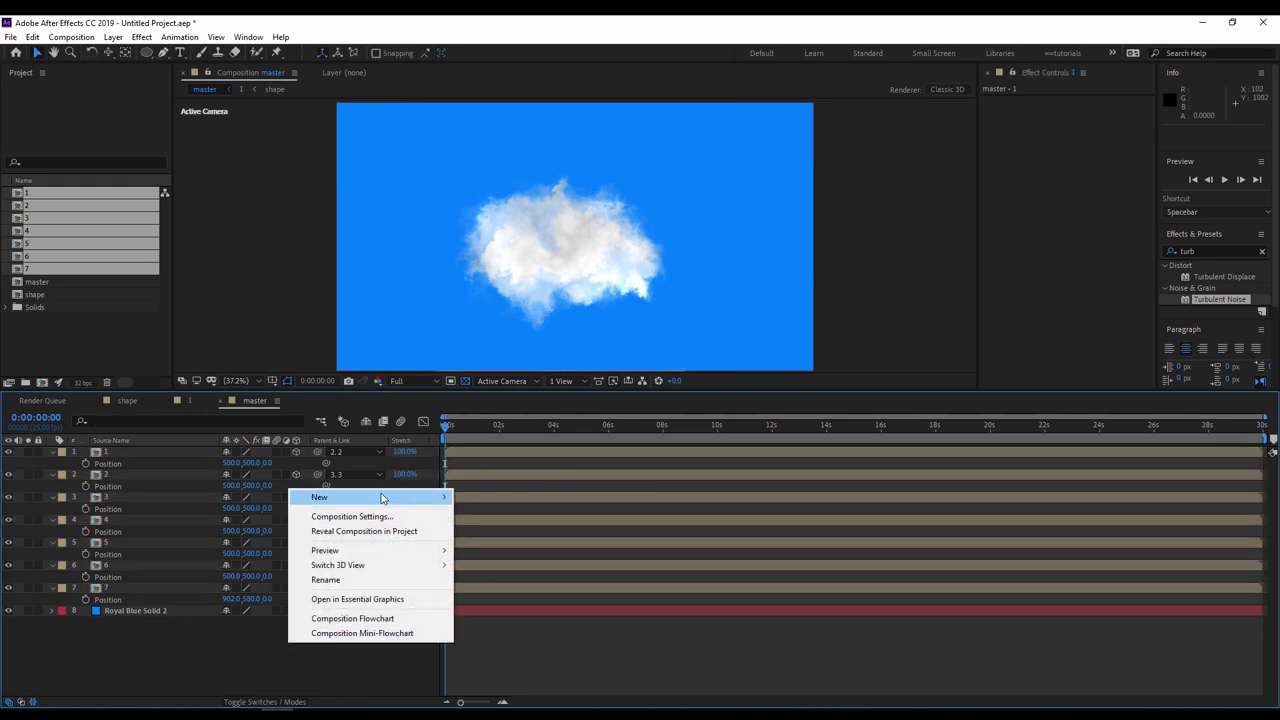
pyautogui.moveTo(381, 498)
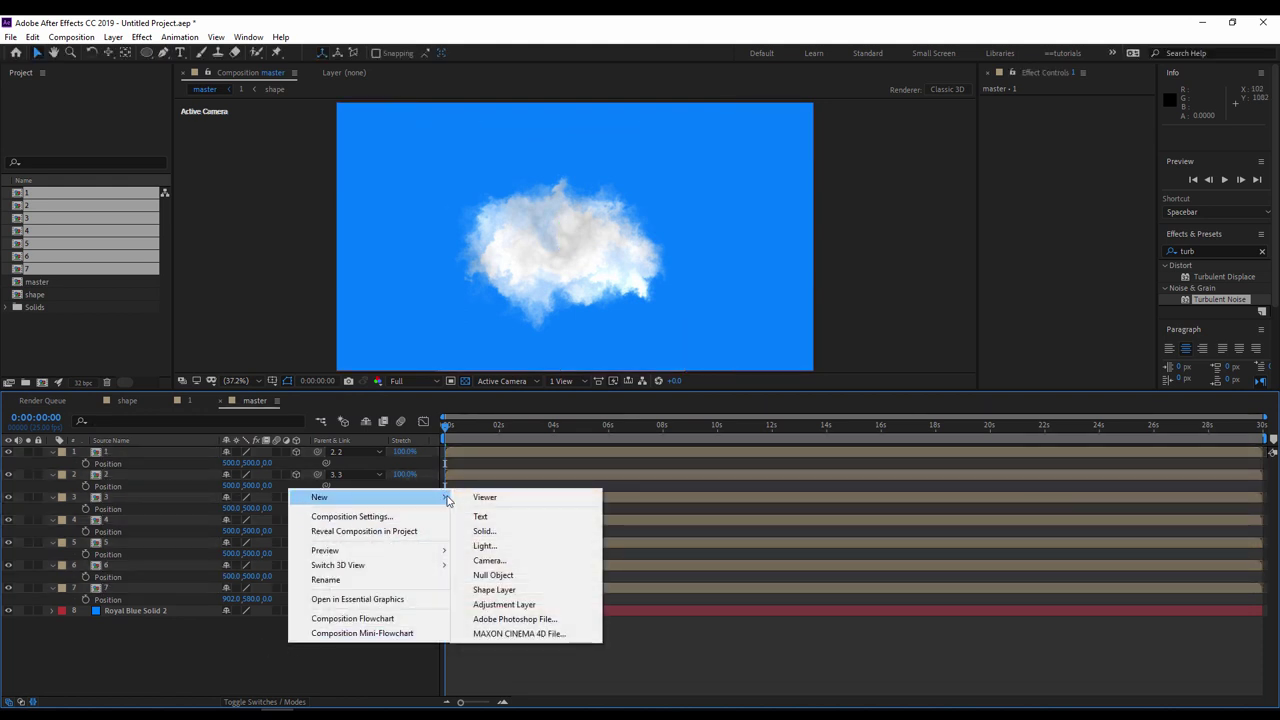
pyautogui.click(490, 560)
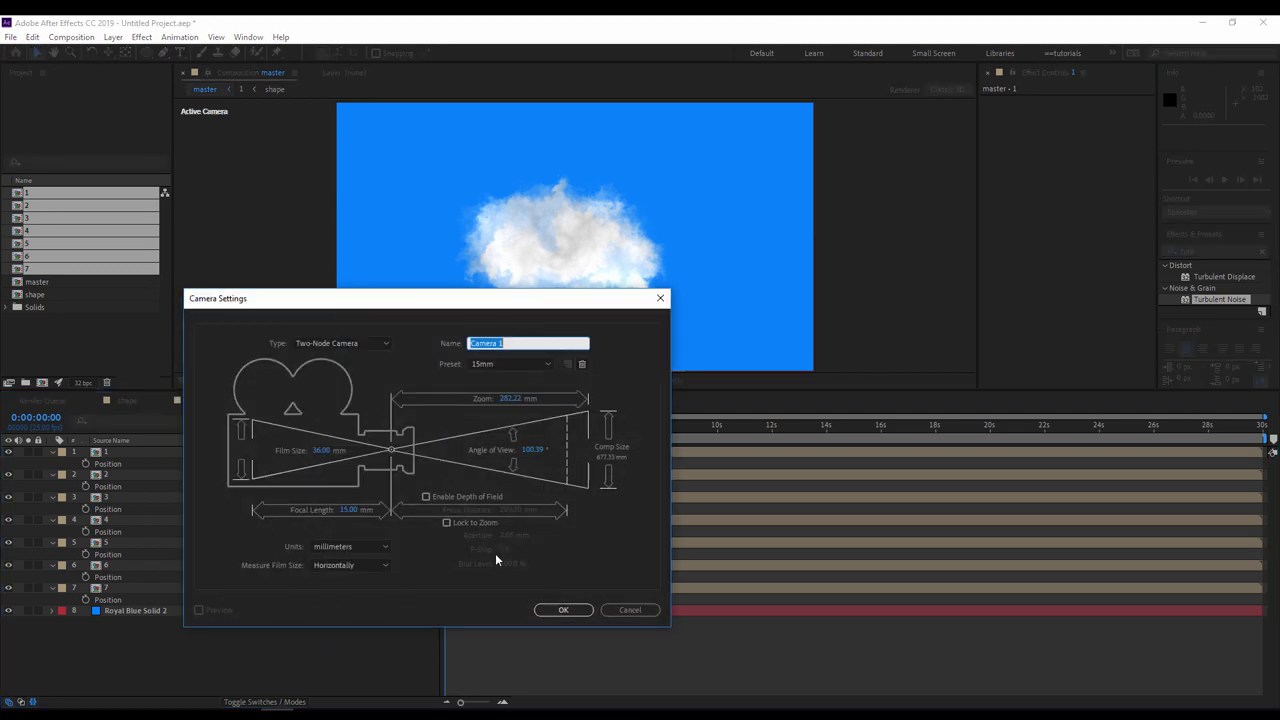
pyautogui.click(500, 363)
pyautogui.click(497, 432)
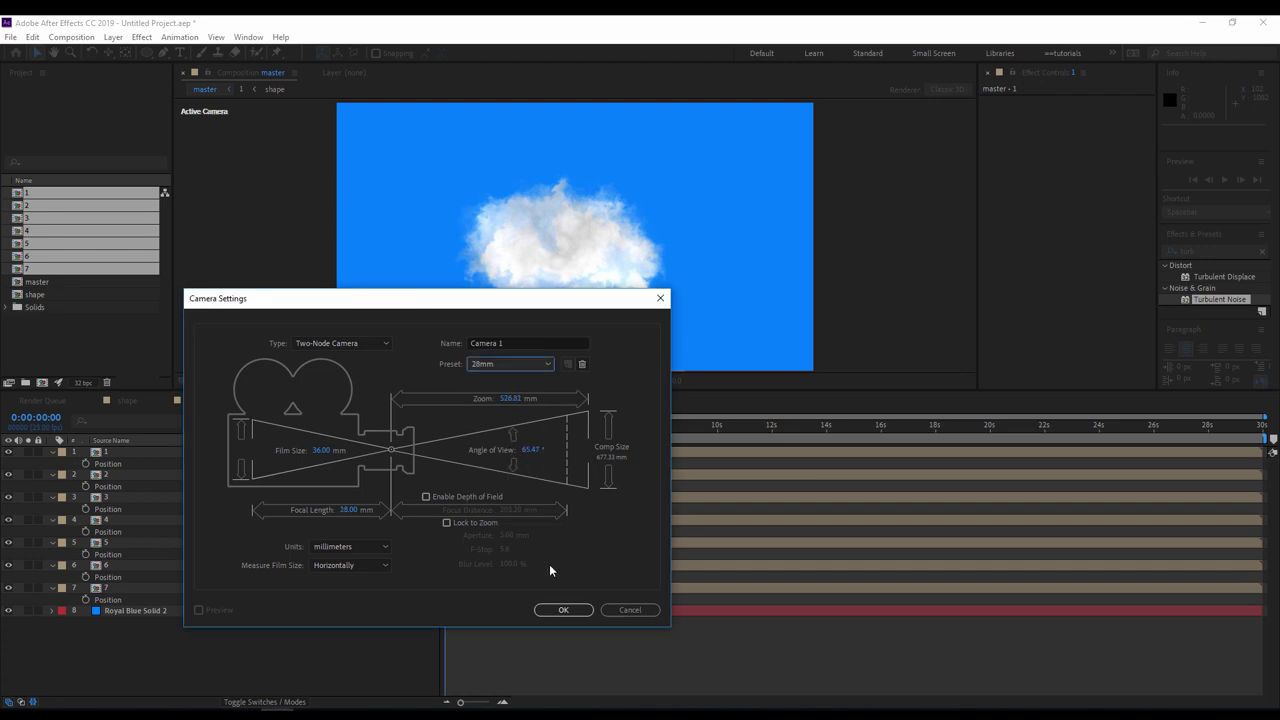
pyautogui.click(563, 609)
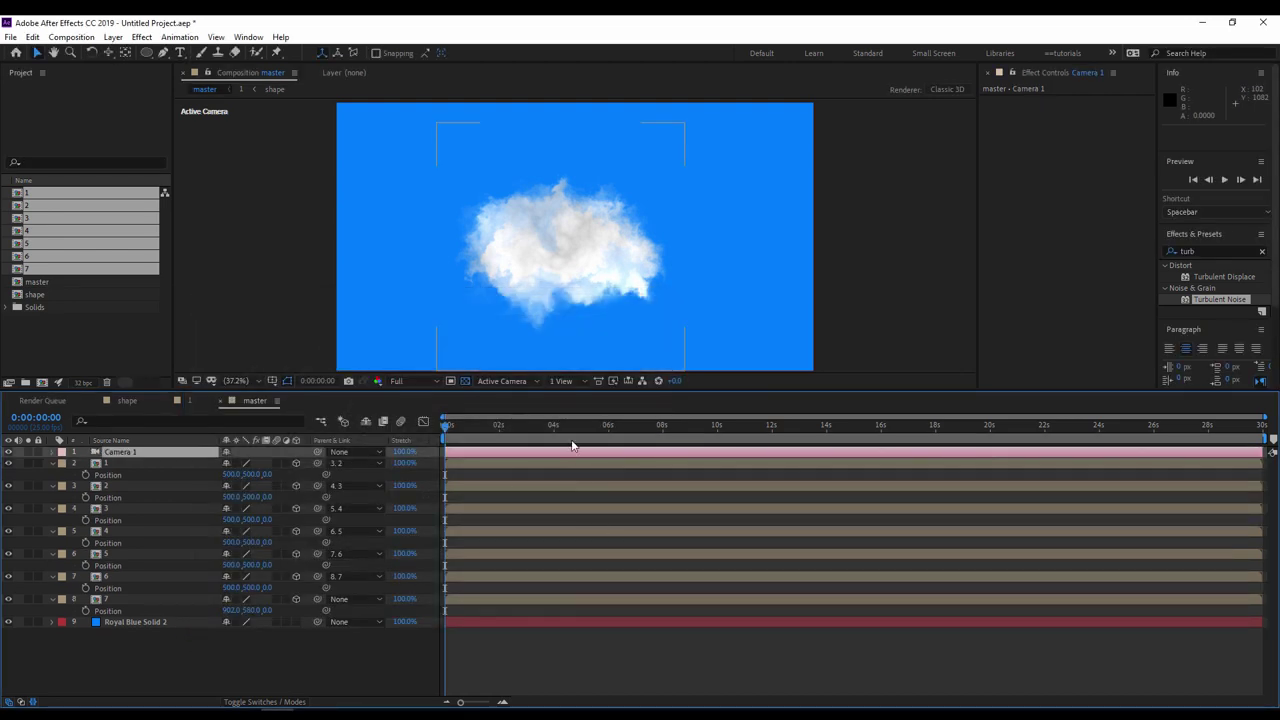
# - Orbit the camera to view the clouds at an angle and select all seven cloud layers
pyautogui.press('c')
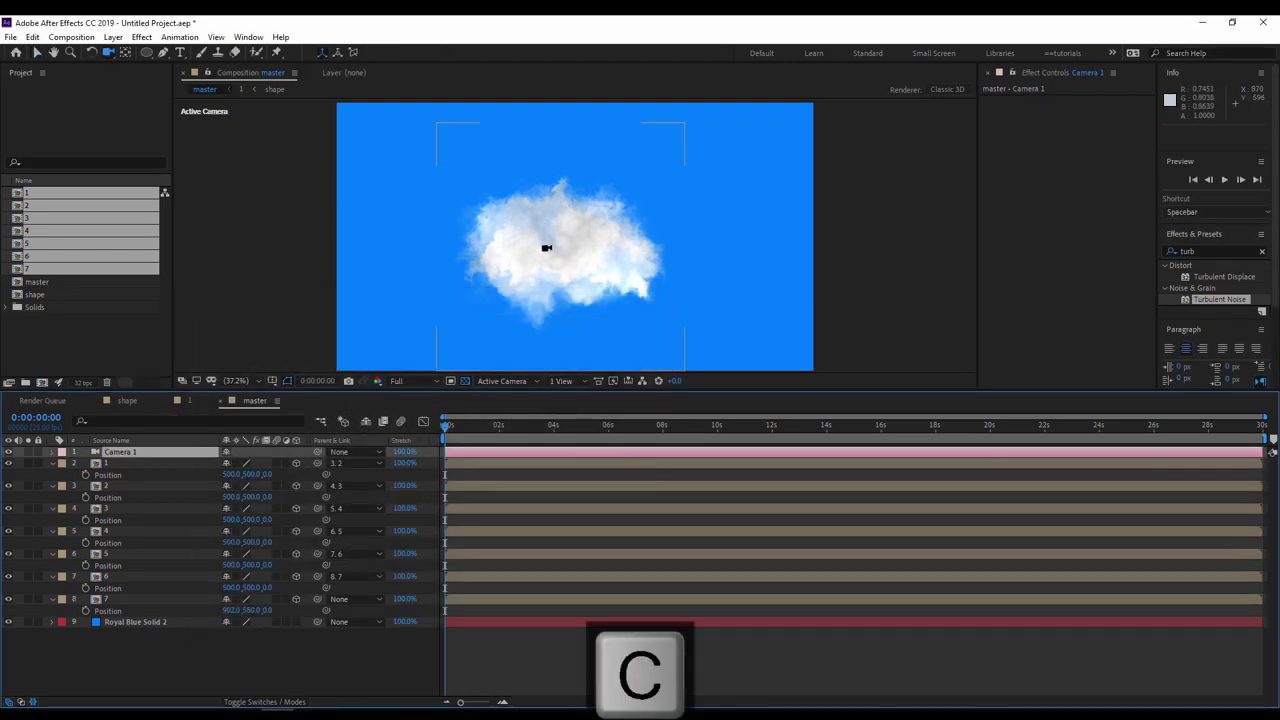
pyautogui.moveTo(540, 245); pyautogui.dragTo(557, 288)
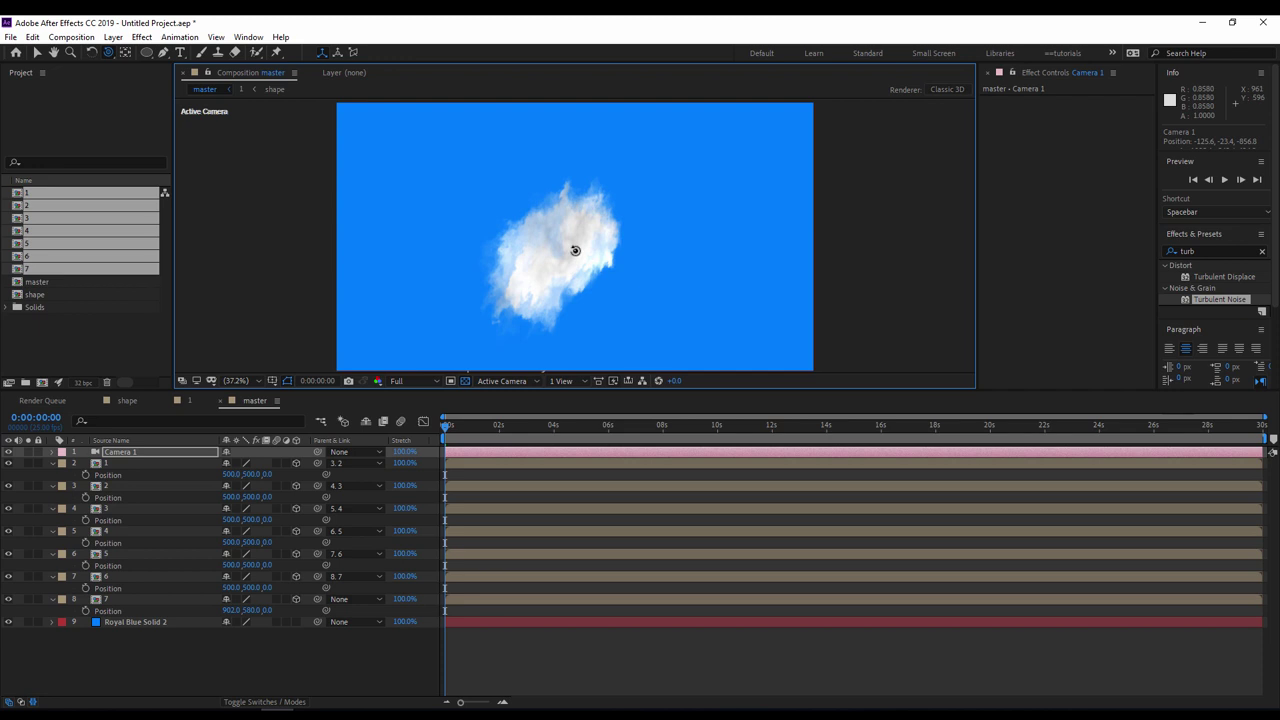
pyautogui.click(111, 462)
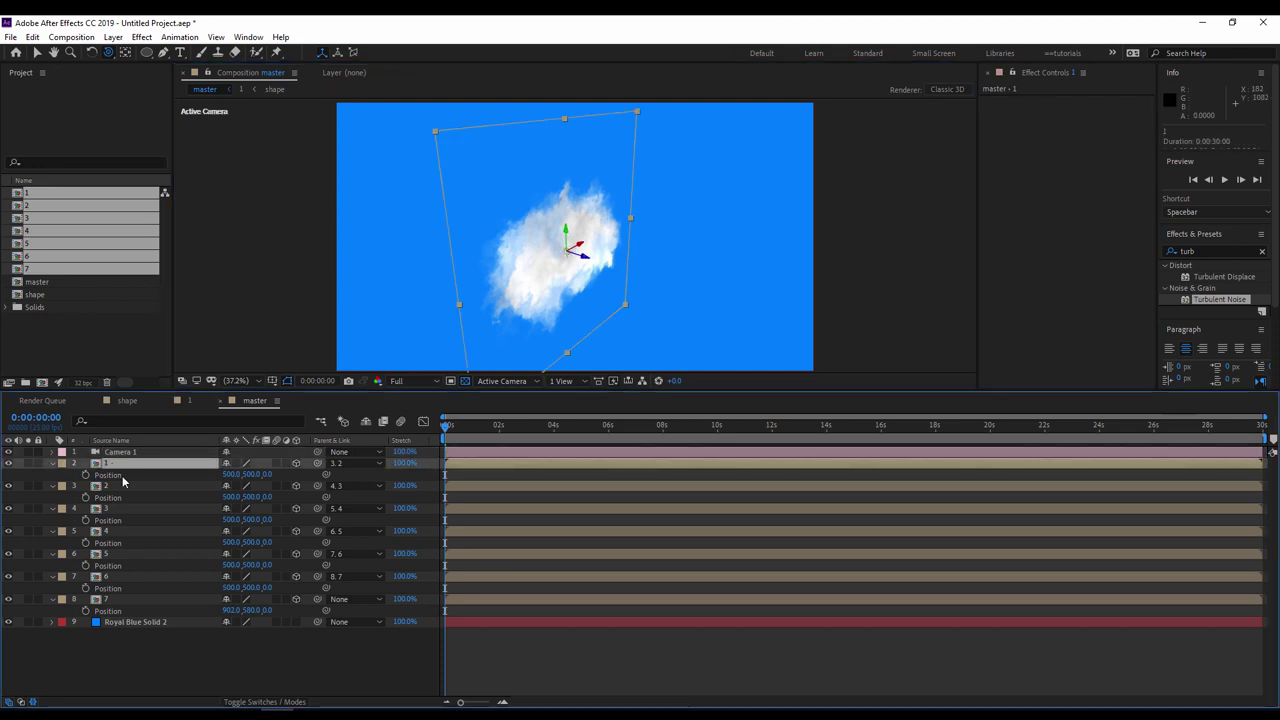
pyautogui.keyDown('shift'); pyautogui.click(106, 600); pyautogui.keyUp('shift')
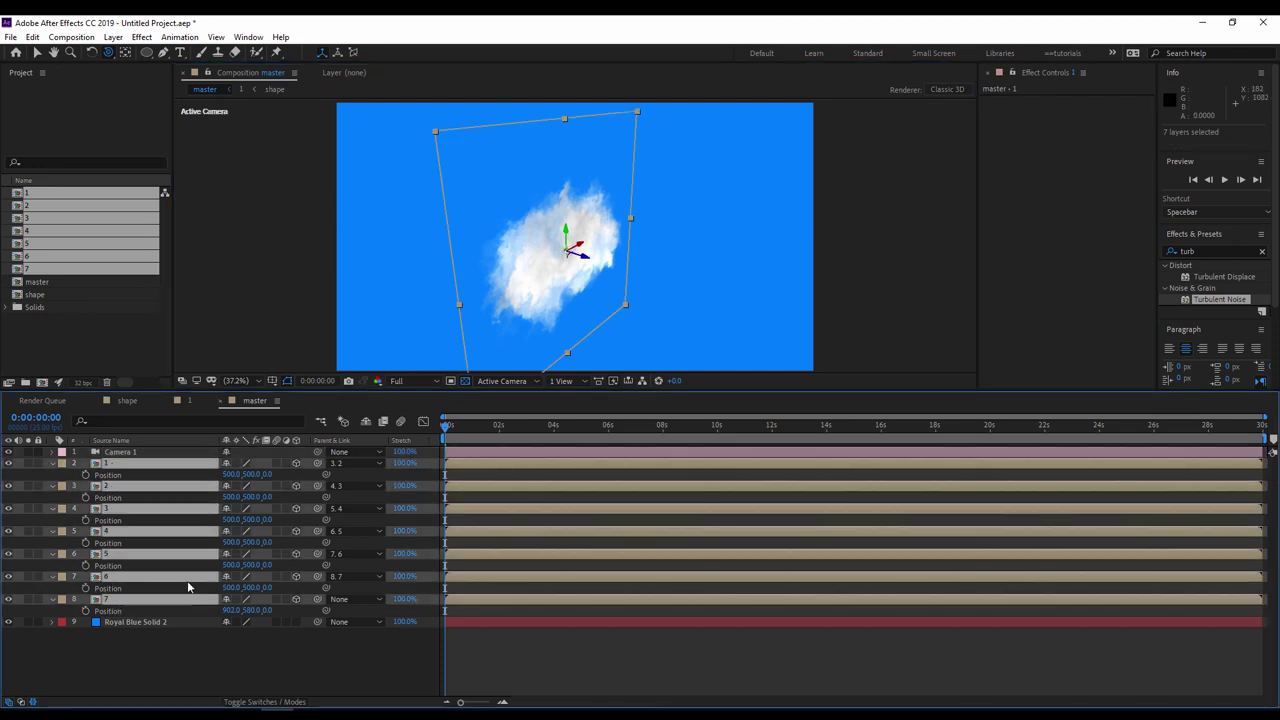
# - Spread the seven cloud layers in depth (Z 580 to 4060) and set their parent to None
pyautogui.moveTo(269, 612); pyautogui.dragTo(646, 599)
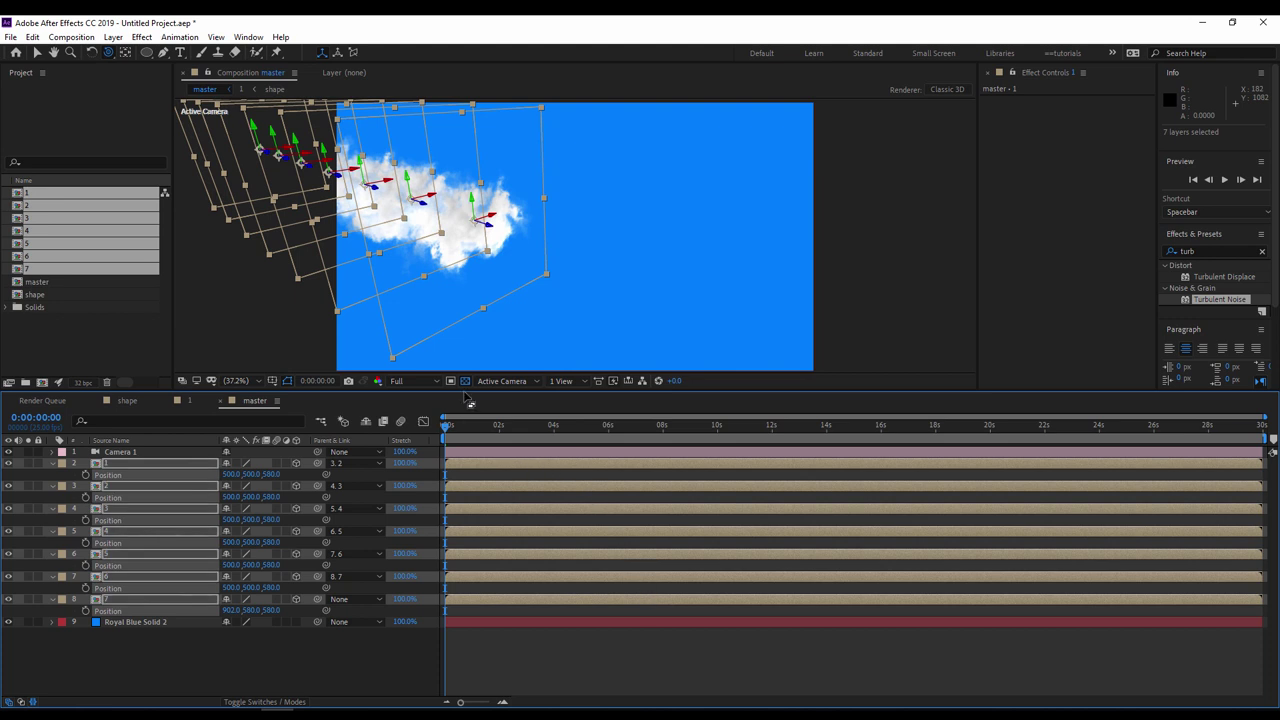
pyautogui.click(340, 462)
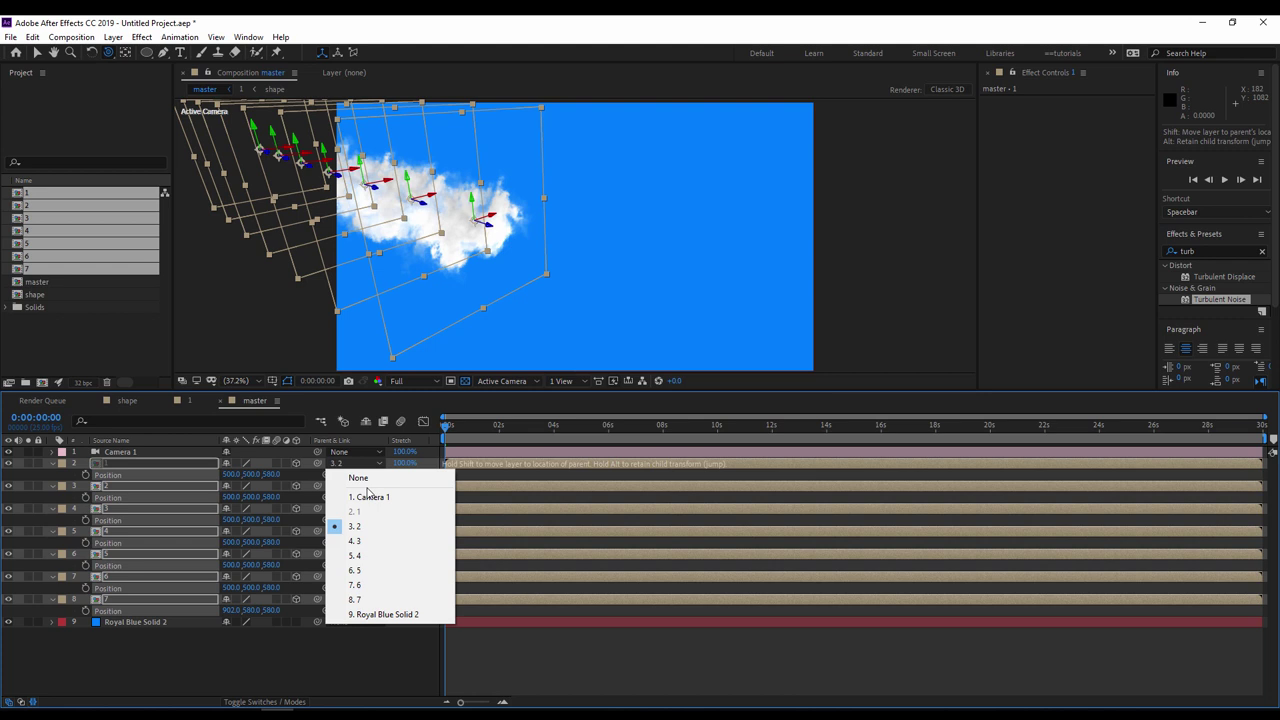
pyautogui.click(358, 478)
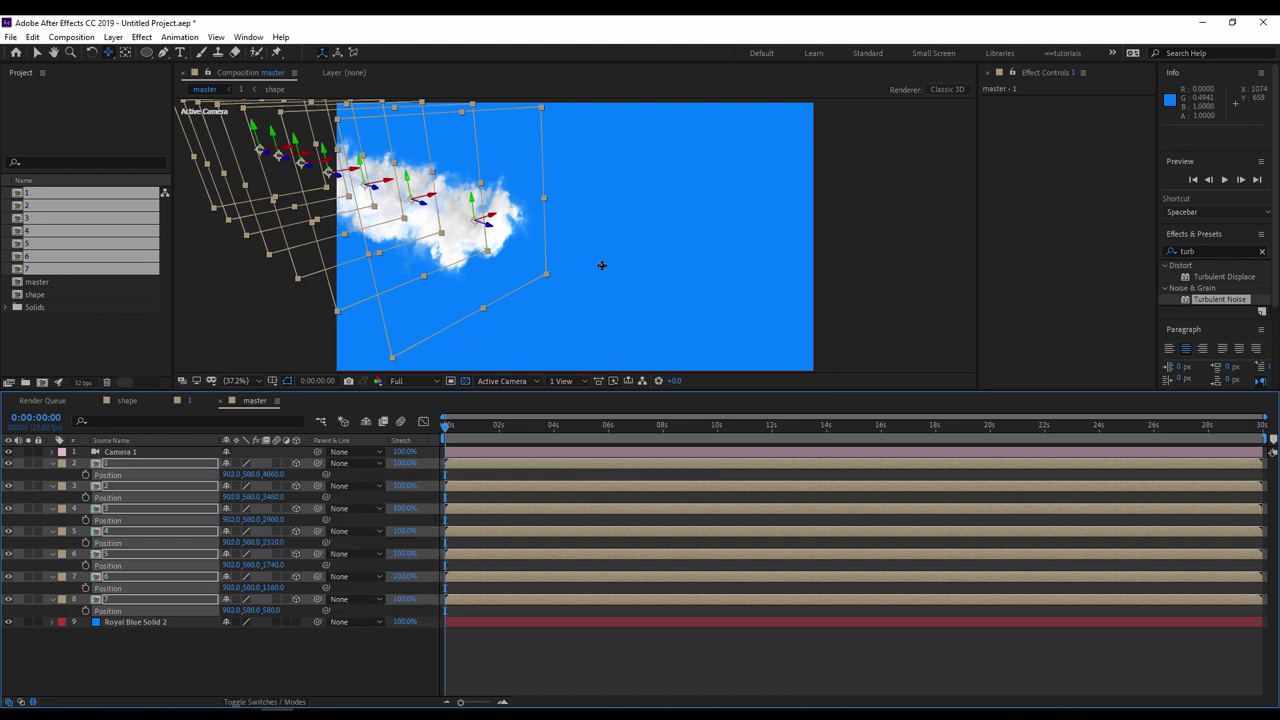
# - Orbit the view, then move cloud layer 7 to the right and cloud layer 6 to the left
pyautogui.moveTo(600, 264); pyautogui.dragTo(558, 166)
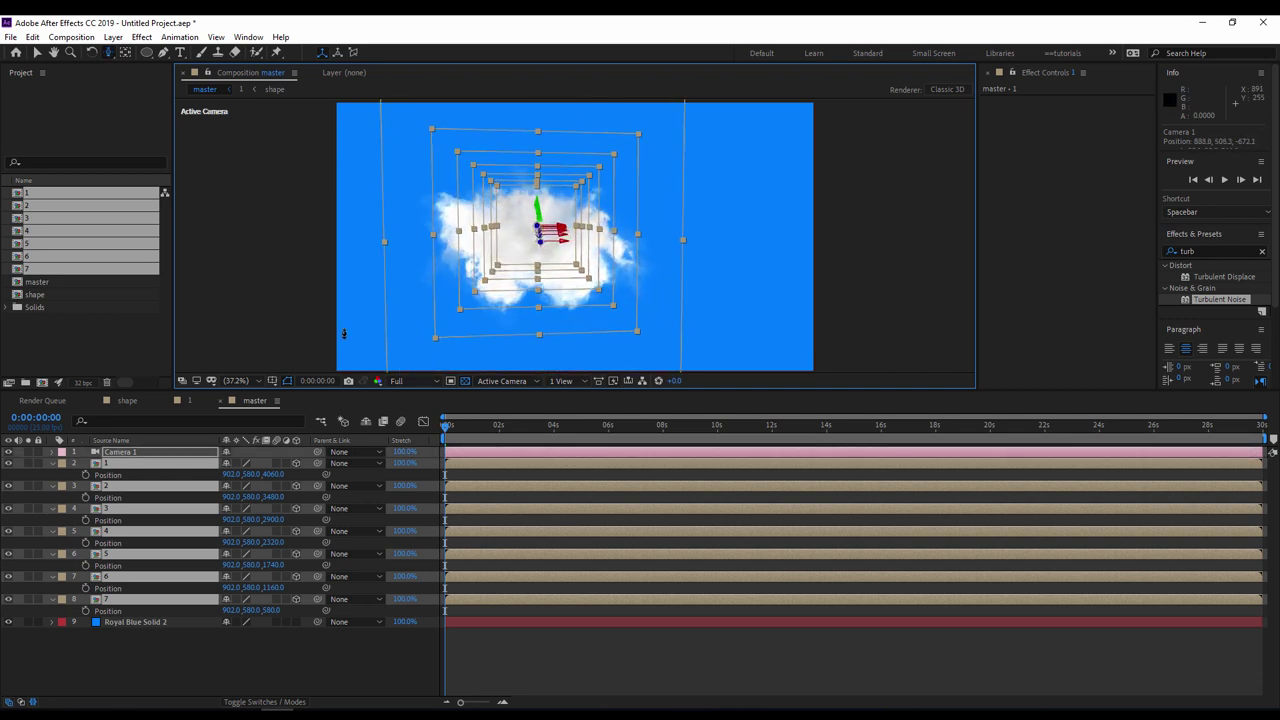
pyautogui.click(202, 656)
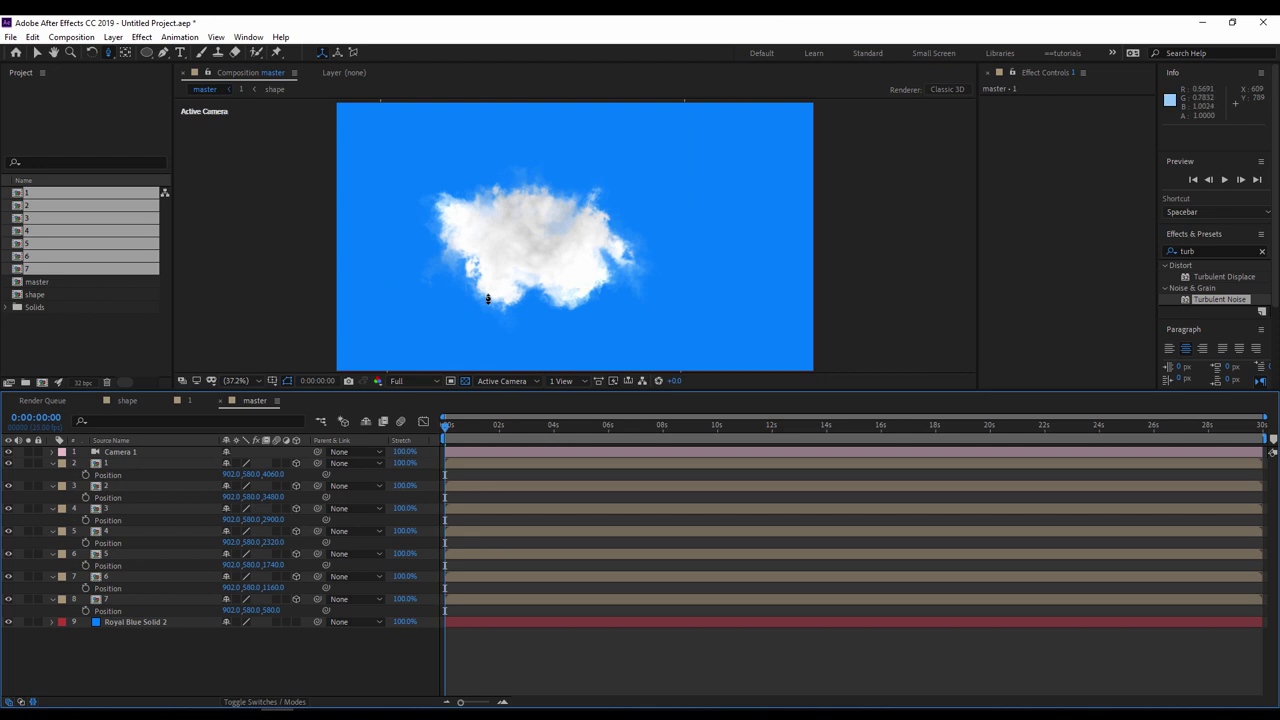
pyautogui.press('v')
pyautogui.moveTo(545, 263); pyautogui.dragTo(695, 258)
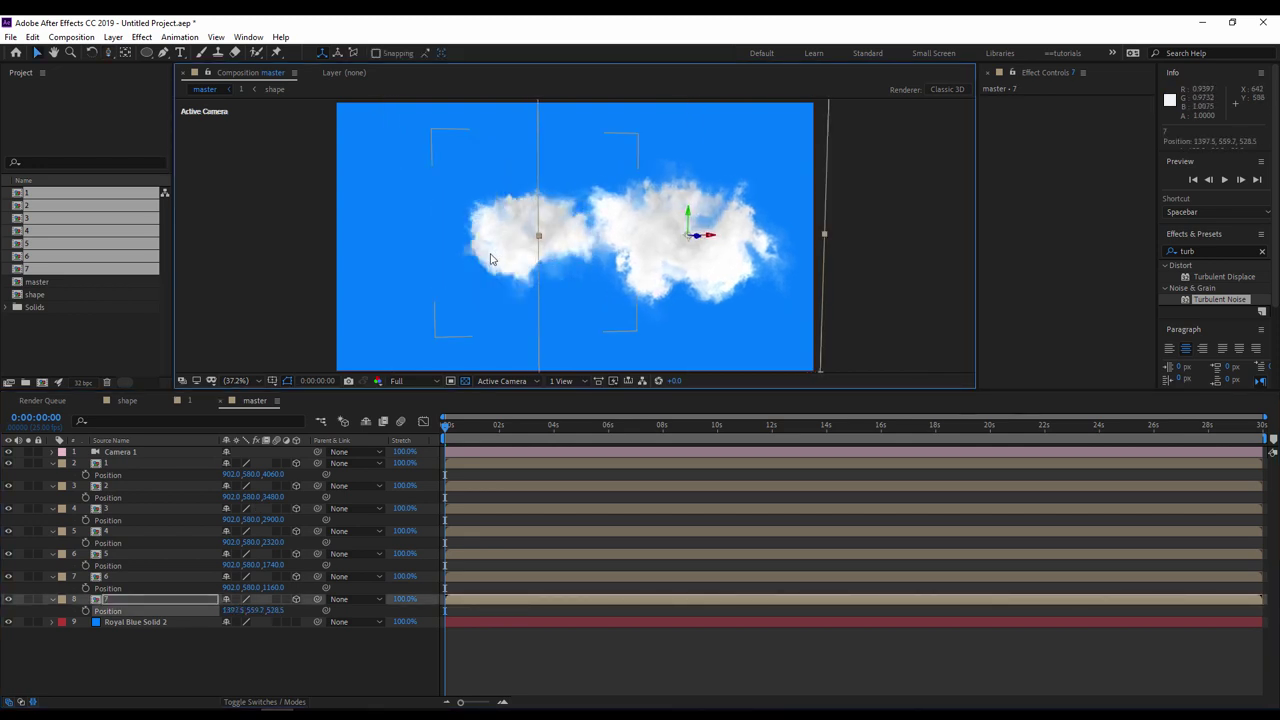
pyautogui.moveTo(490, 259); pyautogui.dragTo(410, 290)
pyautogui.moveTo(556, 227)
pyautogui.mouseDown()
pyautogui.moveTo(575, 222)
pyautogui.moveTo(563, 246)
pyautogui.mouseUp()
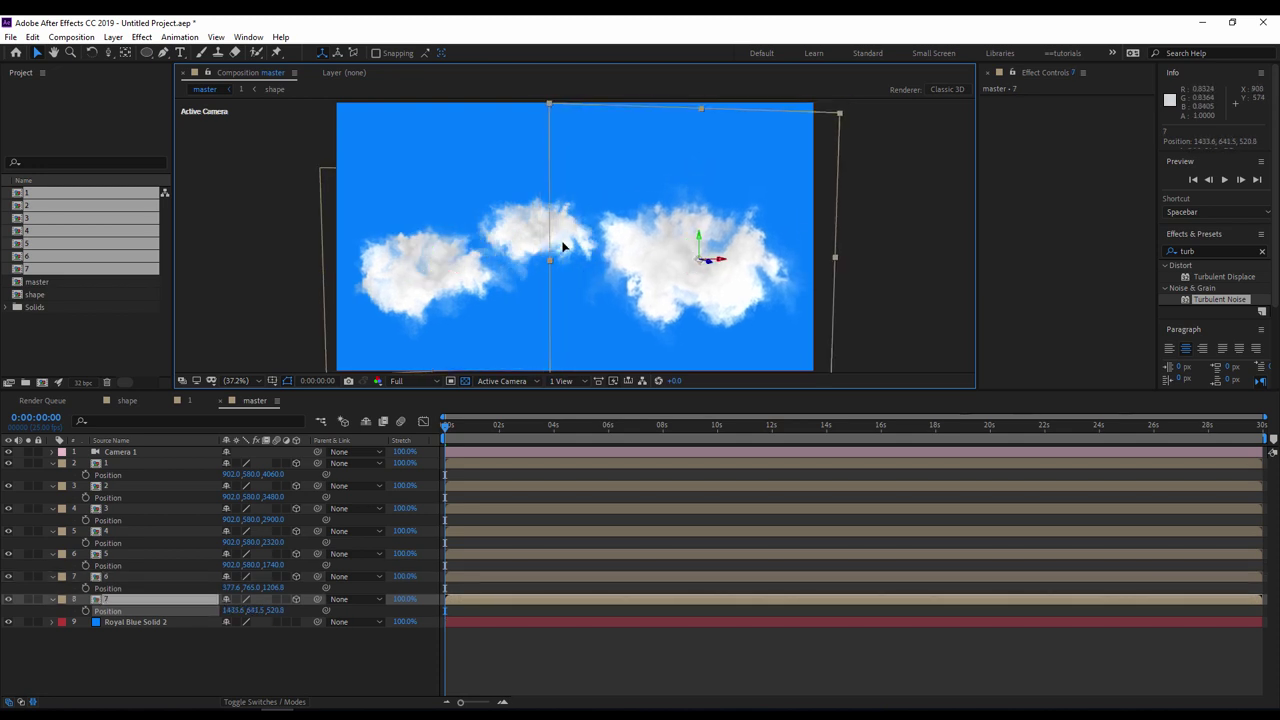
# - Move cloud layers 5 and 3 to the right and cloud layers 4 and 2 to the left
pyautogui.click(111, 577)
pyautogui.click(110, 554)
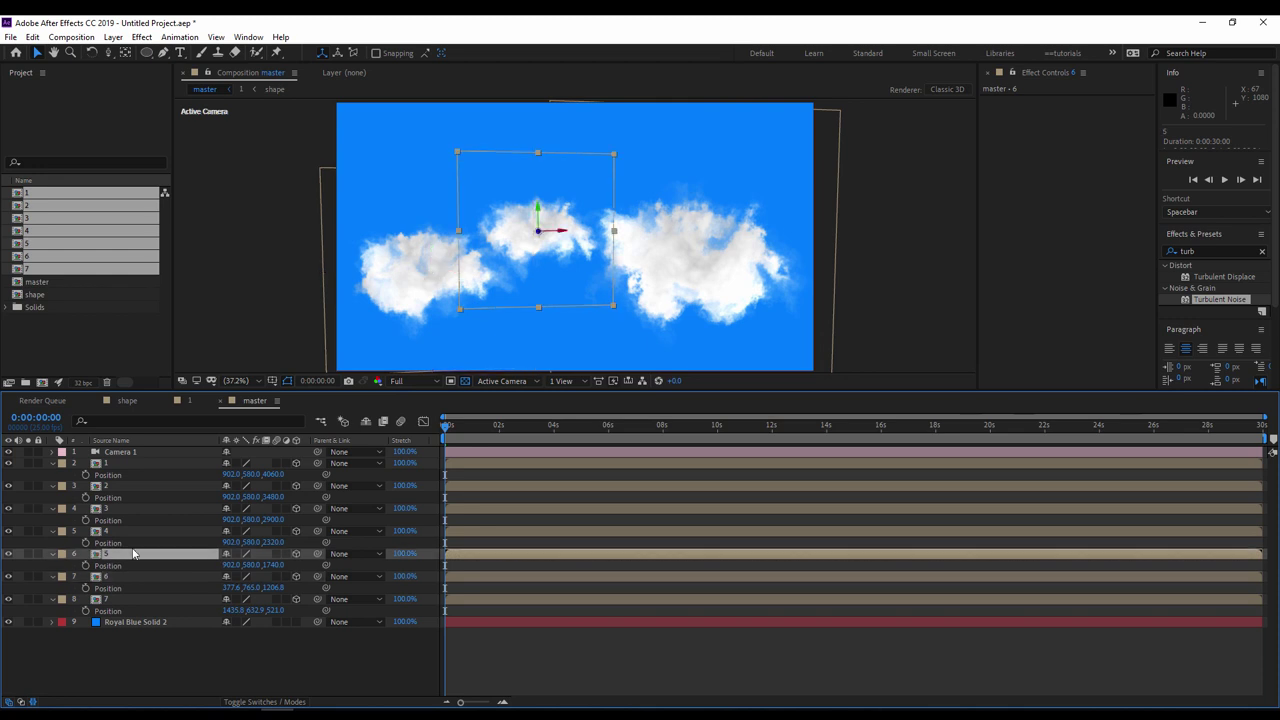
pyautogui.moveTo(550, 257); pyautogui.dragTo(606, 286)
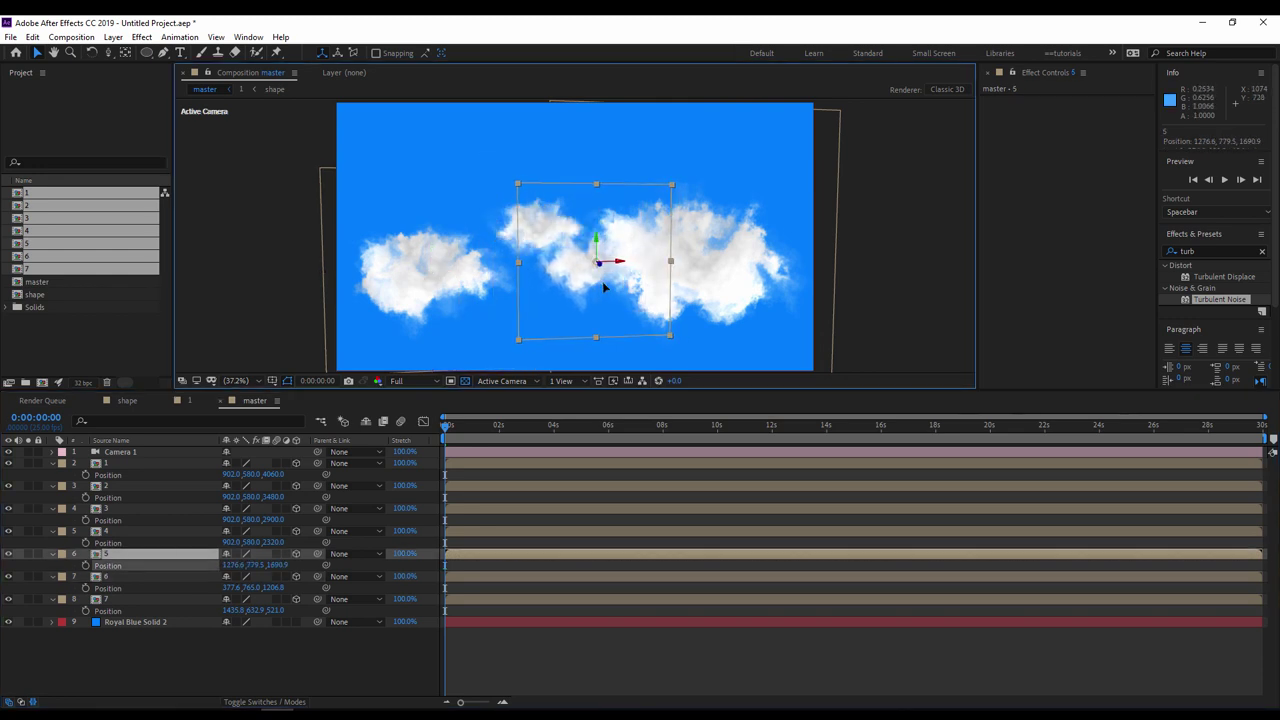
pyautogui.click(112, 531)
pyautogui.moveTo(537, 226); pyautogui.dragTo(486, 258)
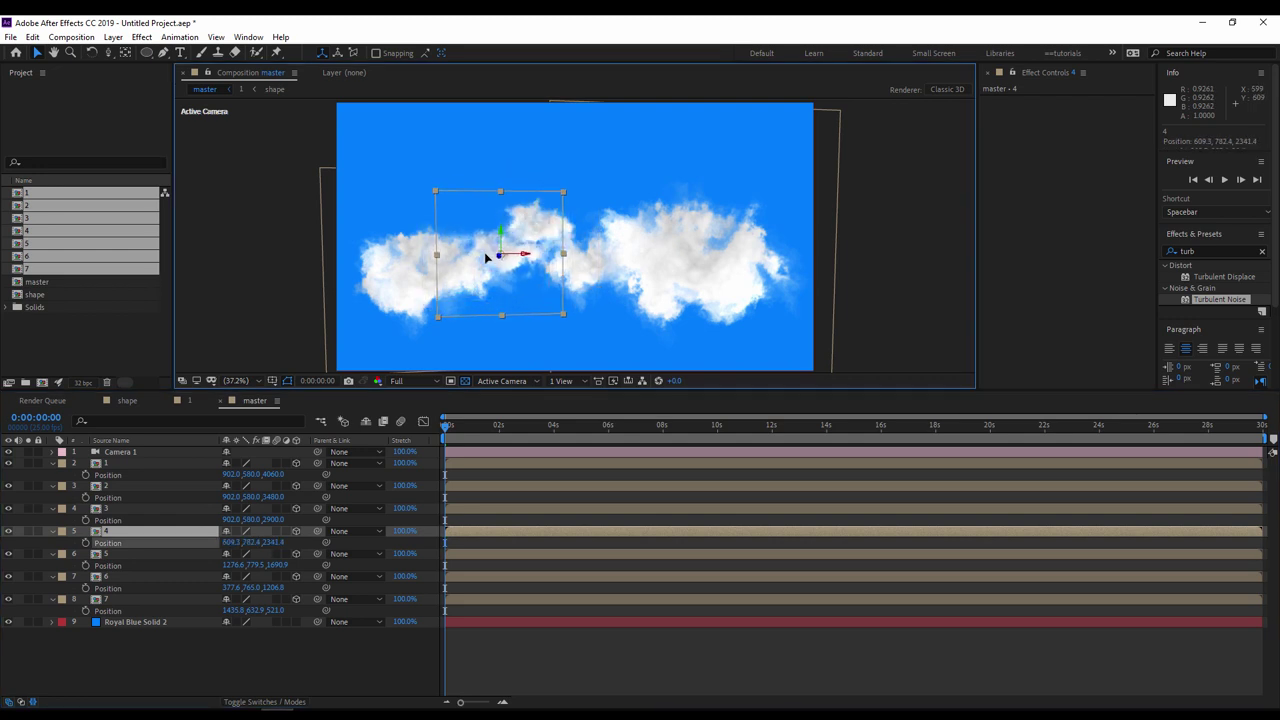
pyautogui.press('Return')
pyautogui.click(117, 509)
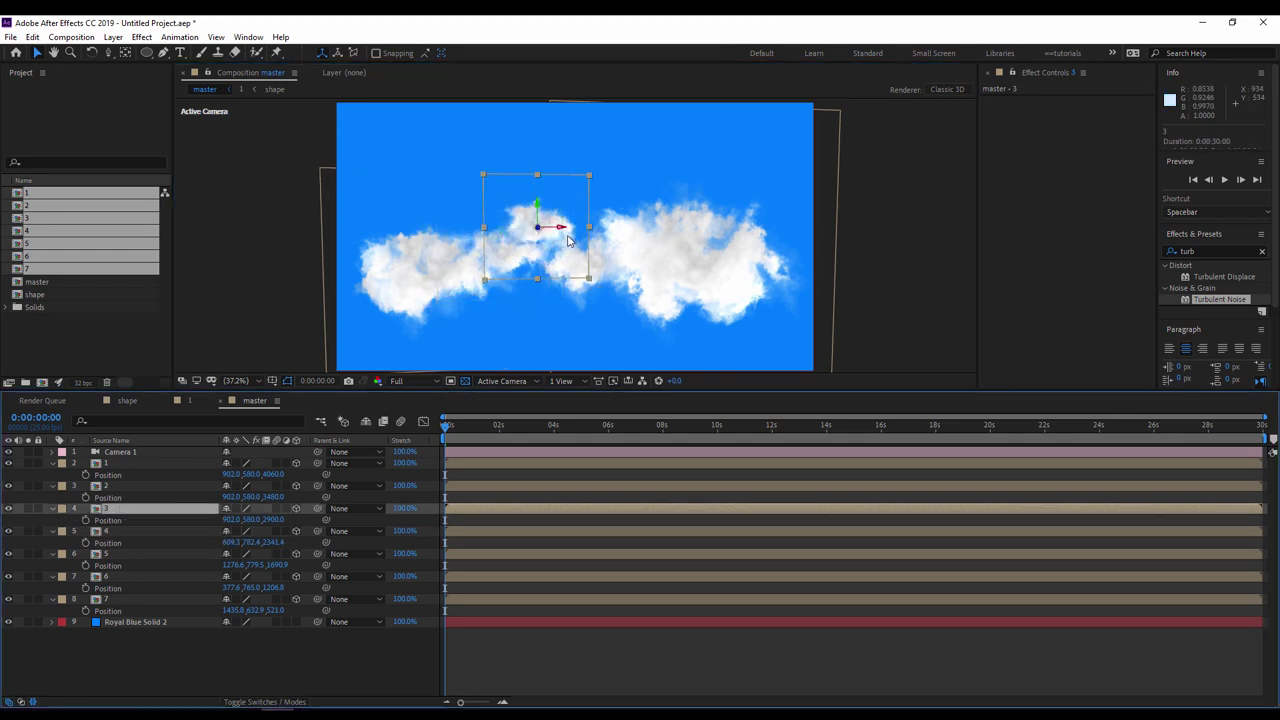
pyautogui.moveTo(567, 240); pyautogui.dragTo(620, 246)
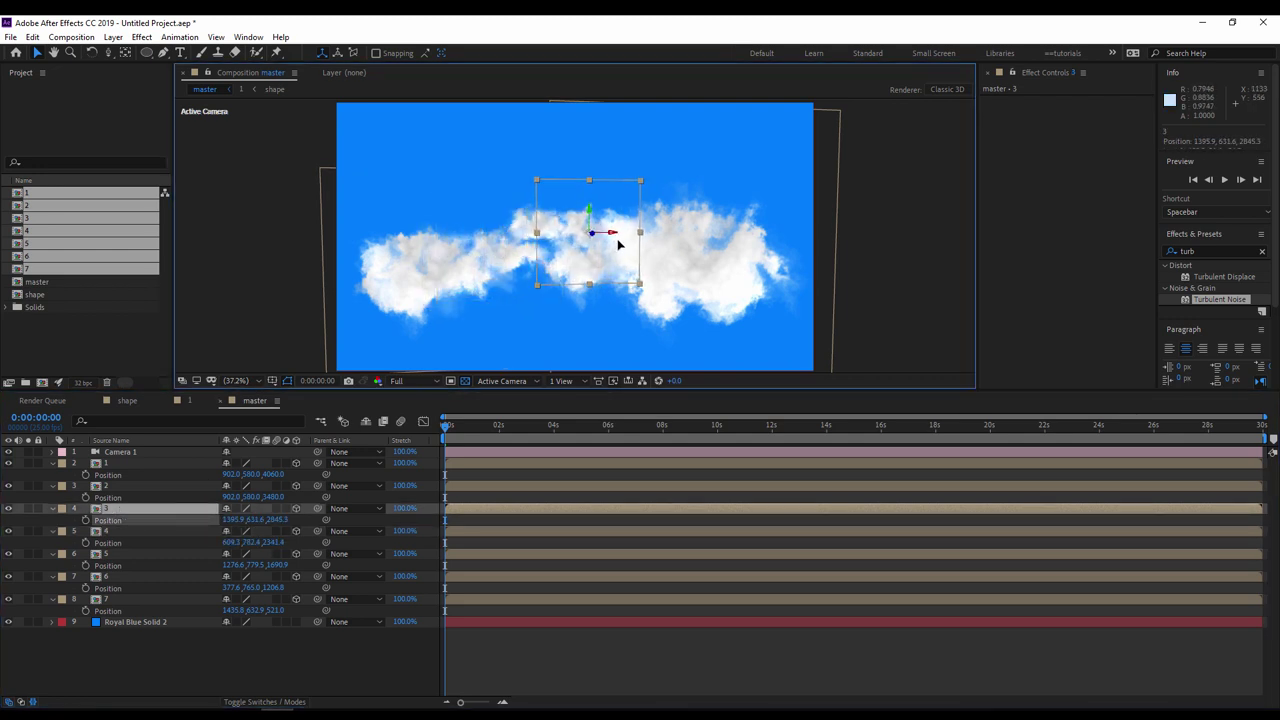
pyautogui.click(122, 494)
pyautogui.moveTo(515, 238); pyautogui.dragTo(476, 241)
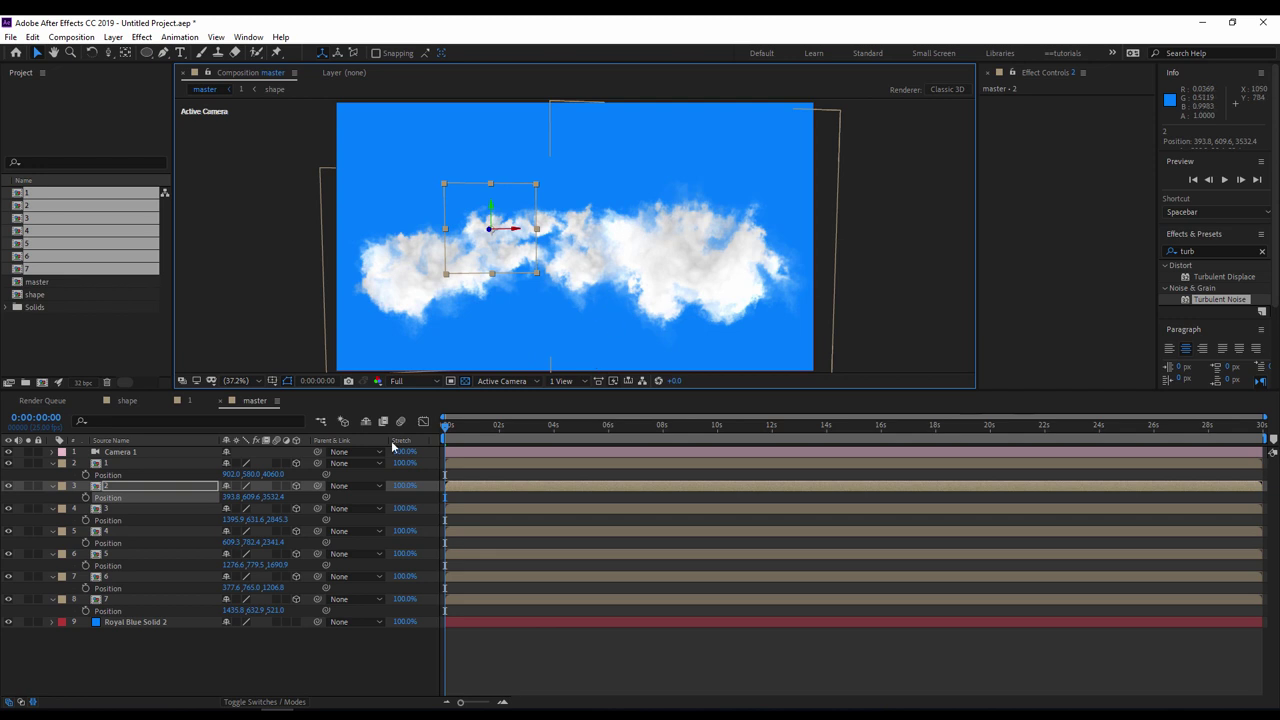
# - Change Camera 1 to the 50mm lens preset
pyautogui.click(176, 668)
pyautogui.doubleClick(499, 453)
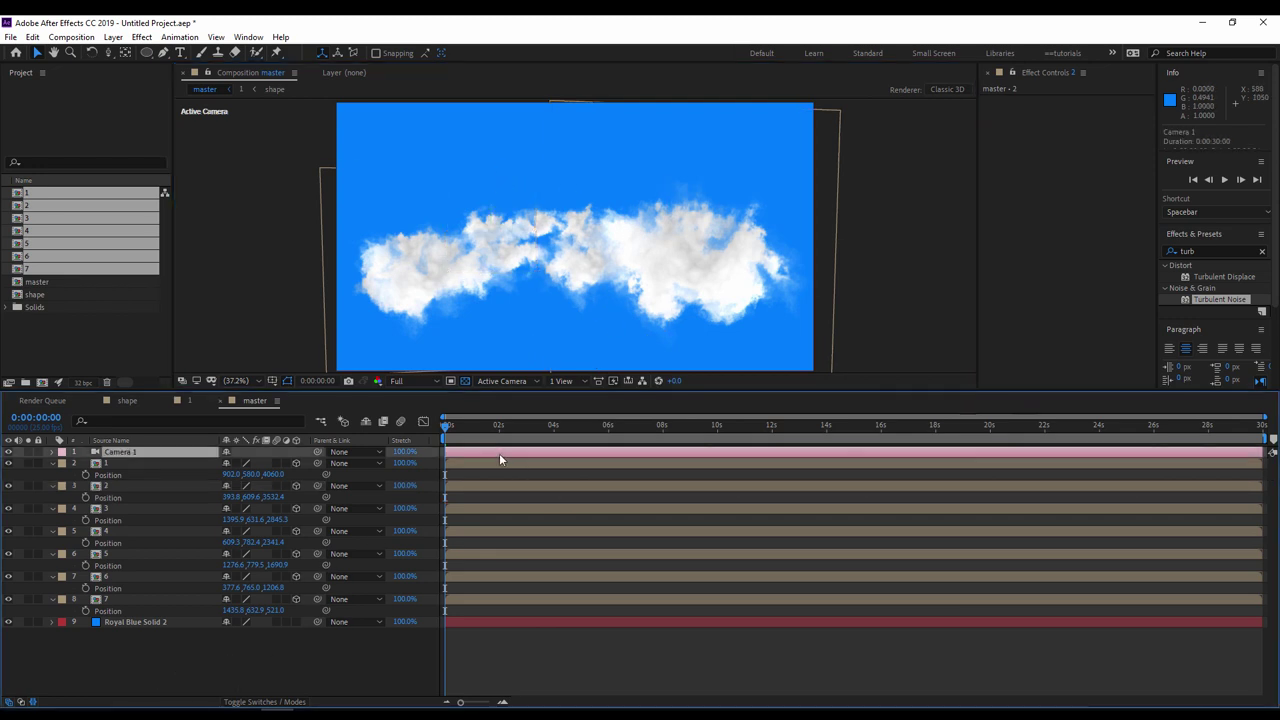
pyautogui.click(483, 362)
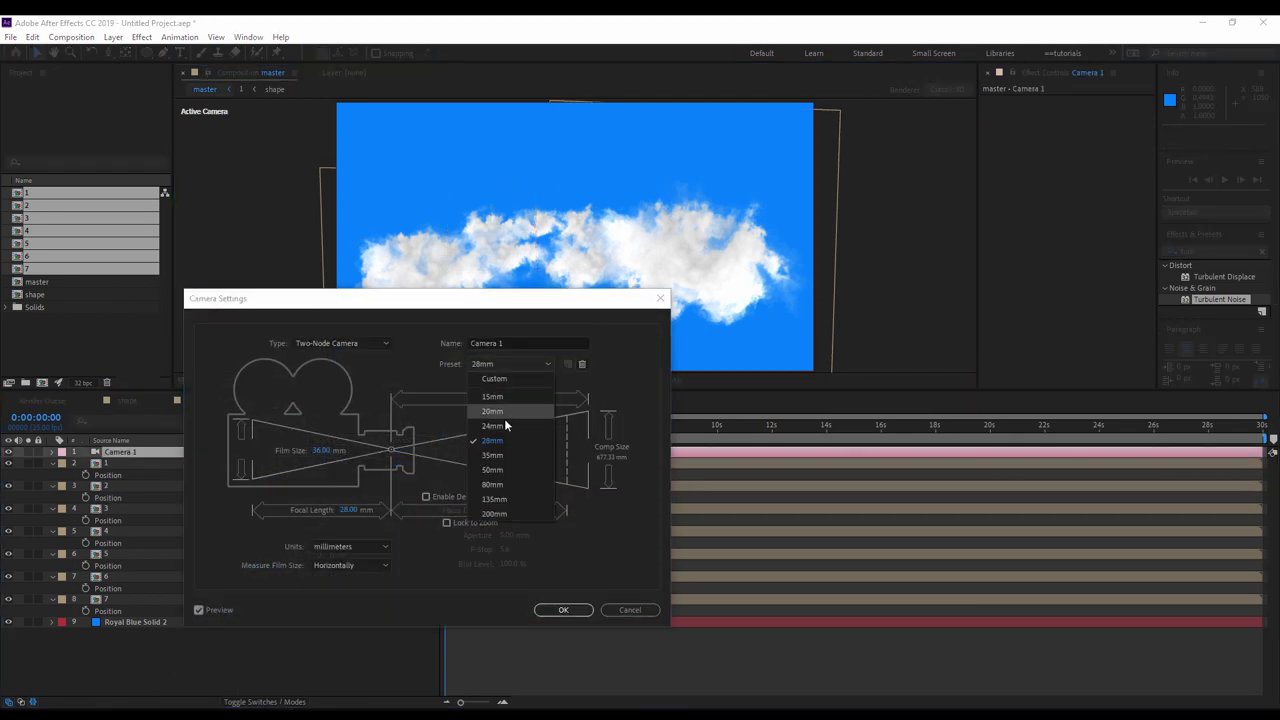
pyautogui.click(504, 470)
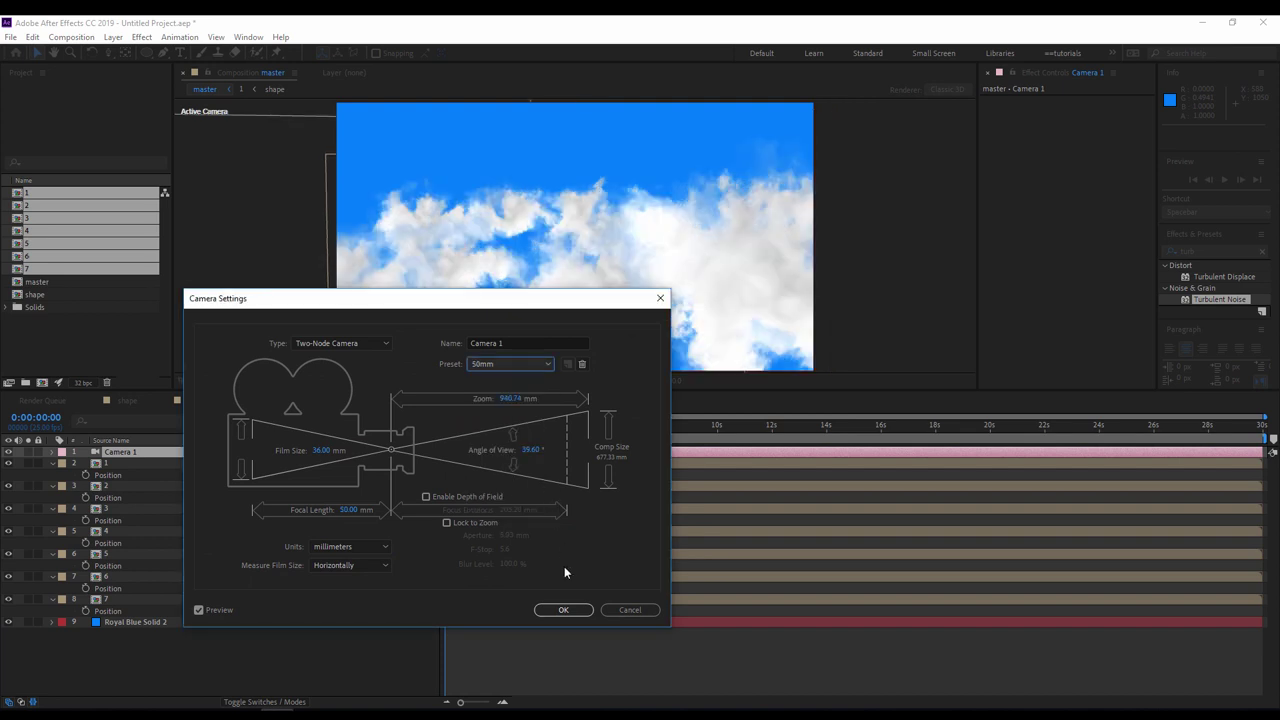
pyautogui.click(563, 609)
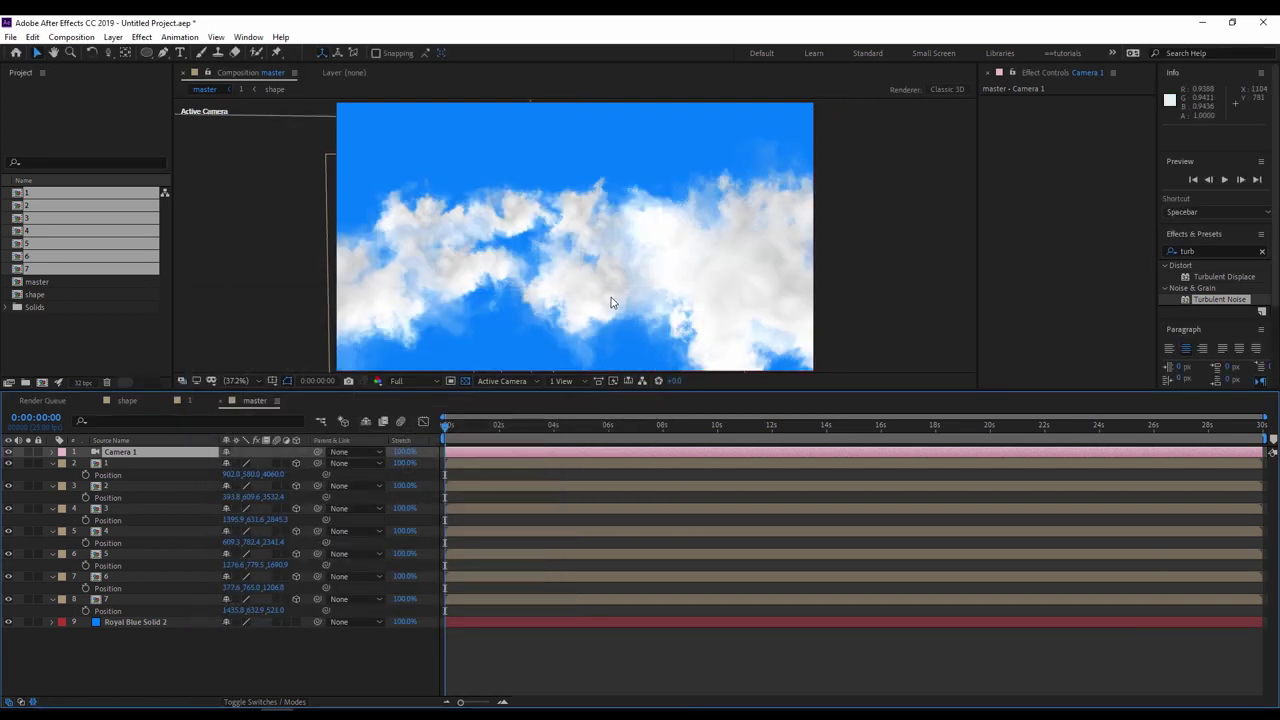
# - Scale all seven cloud layers up to 141%
pyautogui.press('c')
pyautogui.moveTo(569, 260); pyautogui.dragTo(569, 259)
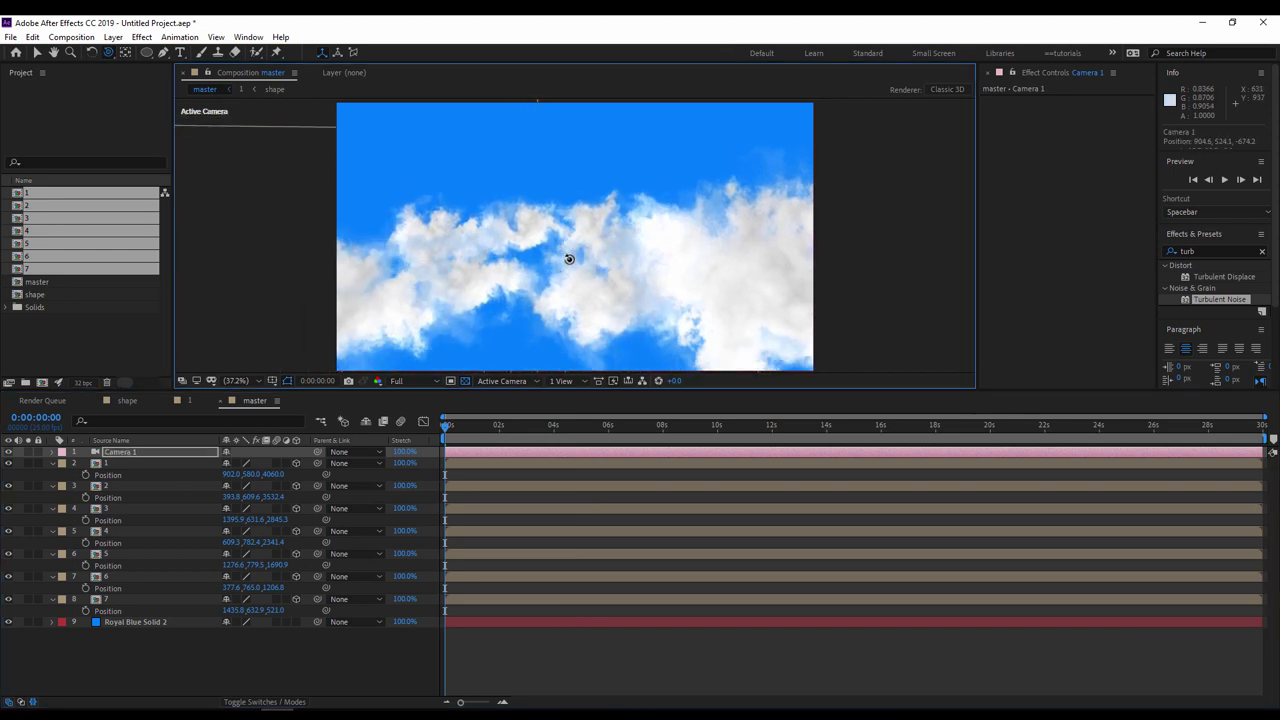
pyautogui.click(97, 467)
pyautogui.keyDown('shift'); pyautogui.click(100, 600); pyautogui.keyUp('shift')
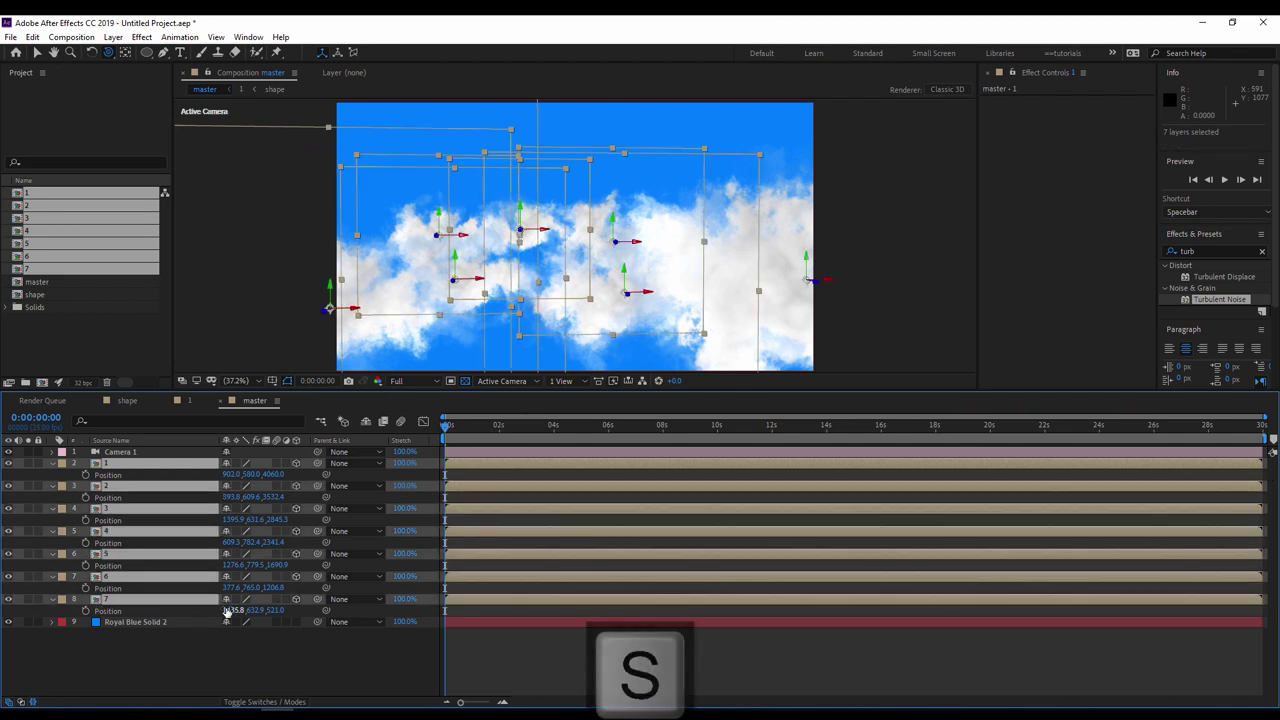
pyautogui.press('s')
pyautogui.moveTo(284, 497); pyautogui.dragTo(314, 497)
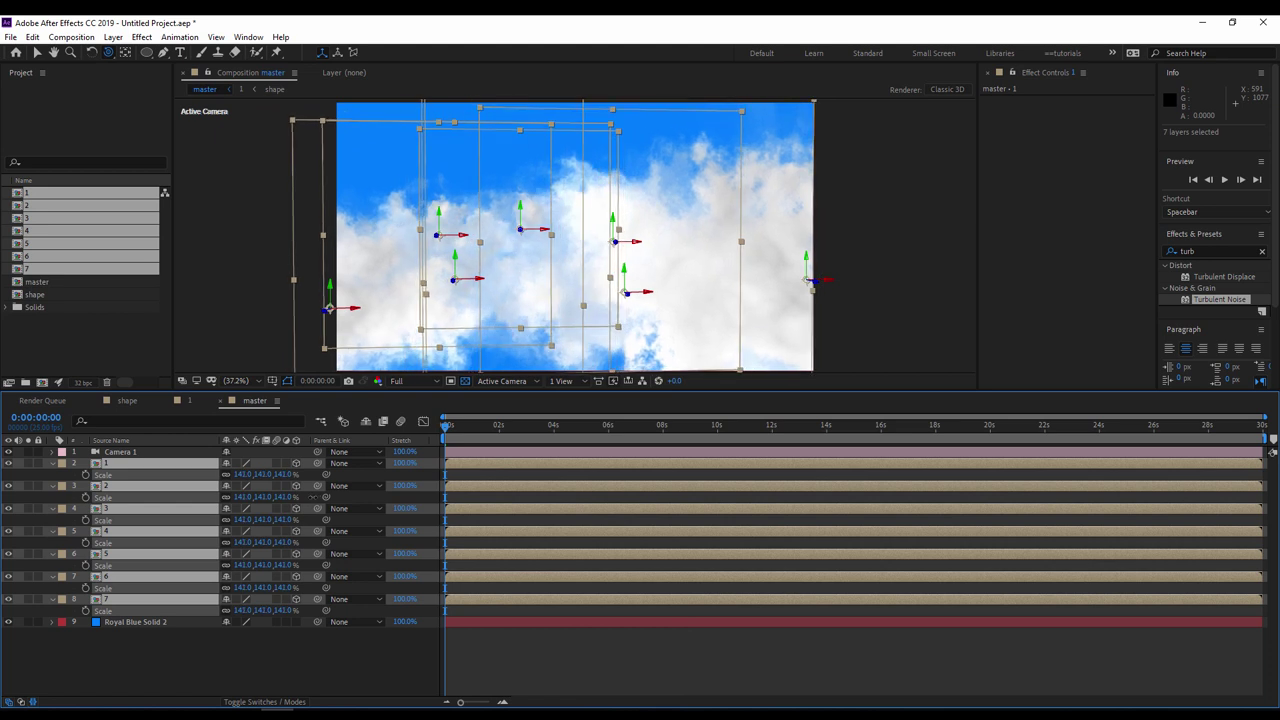
pyautogui.click(261, 656)
# - Keyframe Camera 1's transform and, at 10 seconds, fly it forward deep into the clouds
pyautogui.click(58, 453)
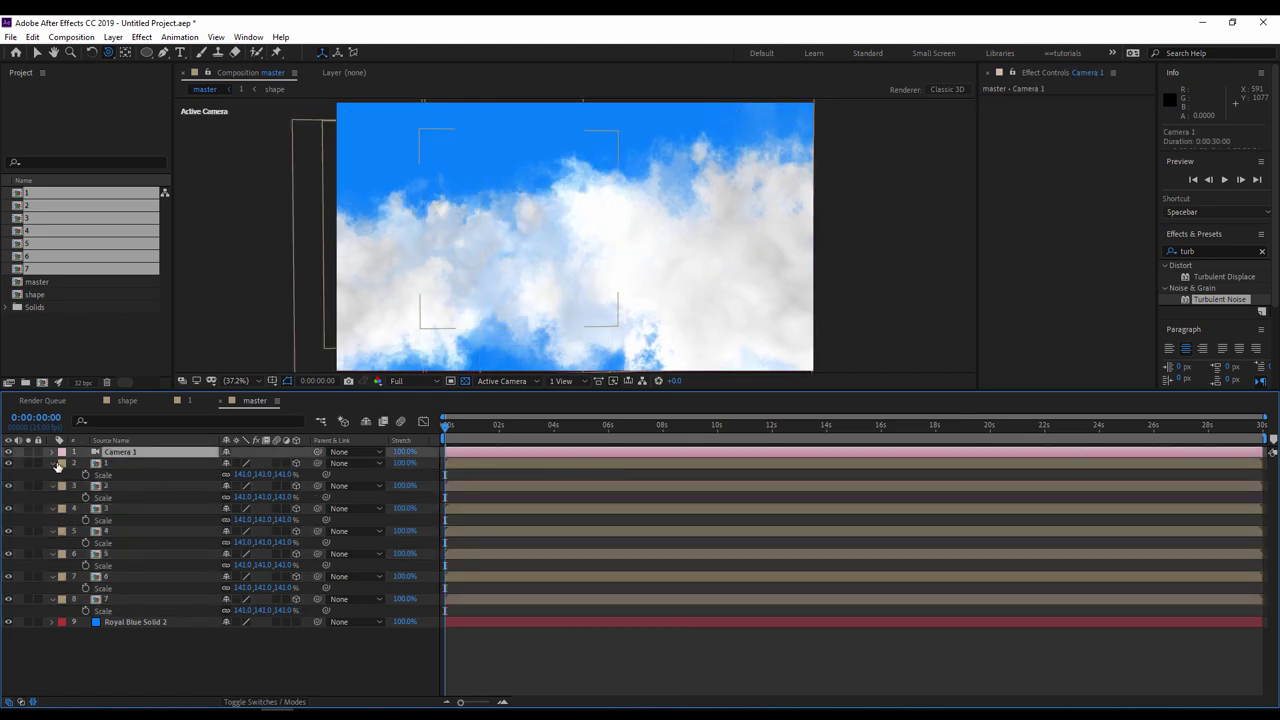
pyautogui.click(53, 453)
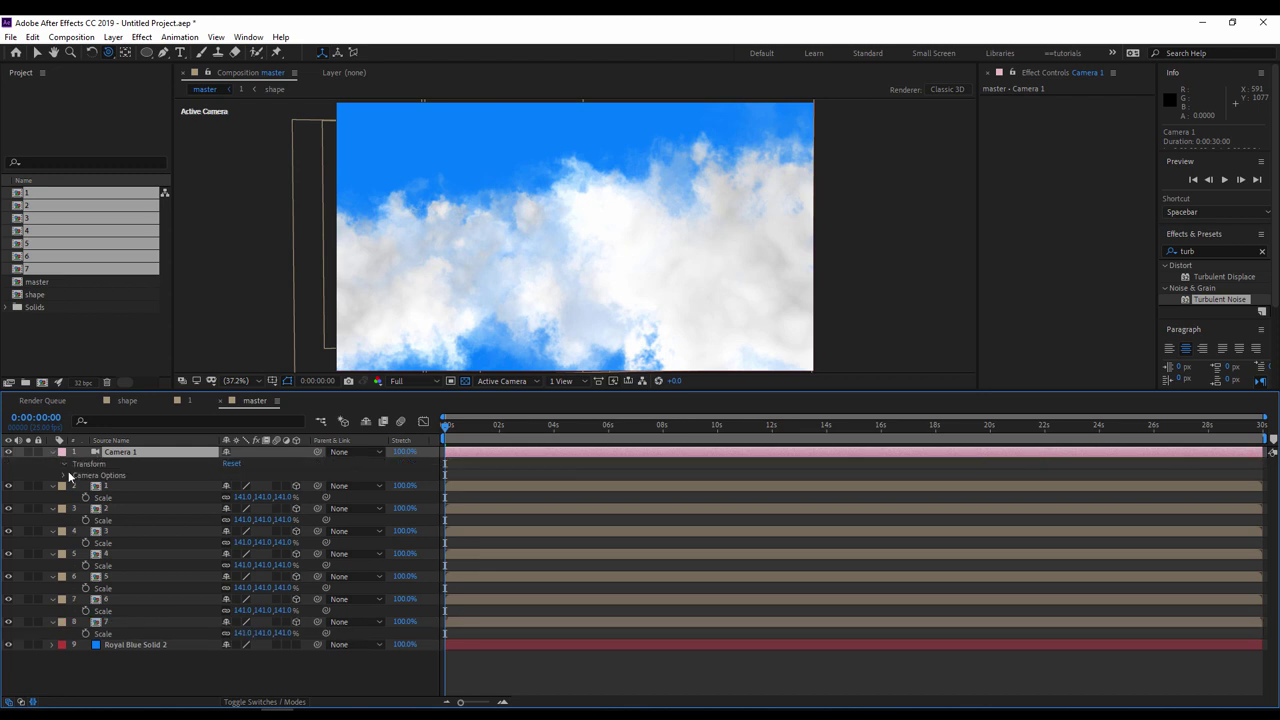
pyautogui.click(64, 464)
pyautogui.moveTo(84, 474); pyautogui.dragTo(88, 540)
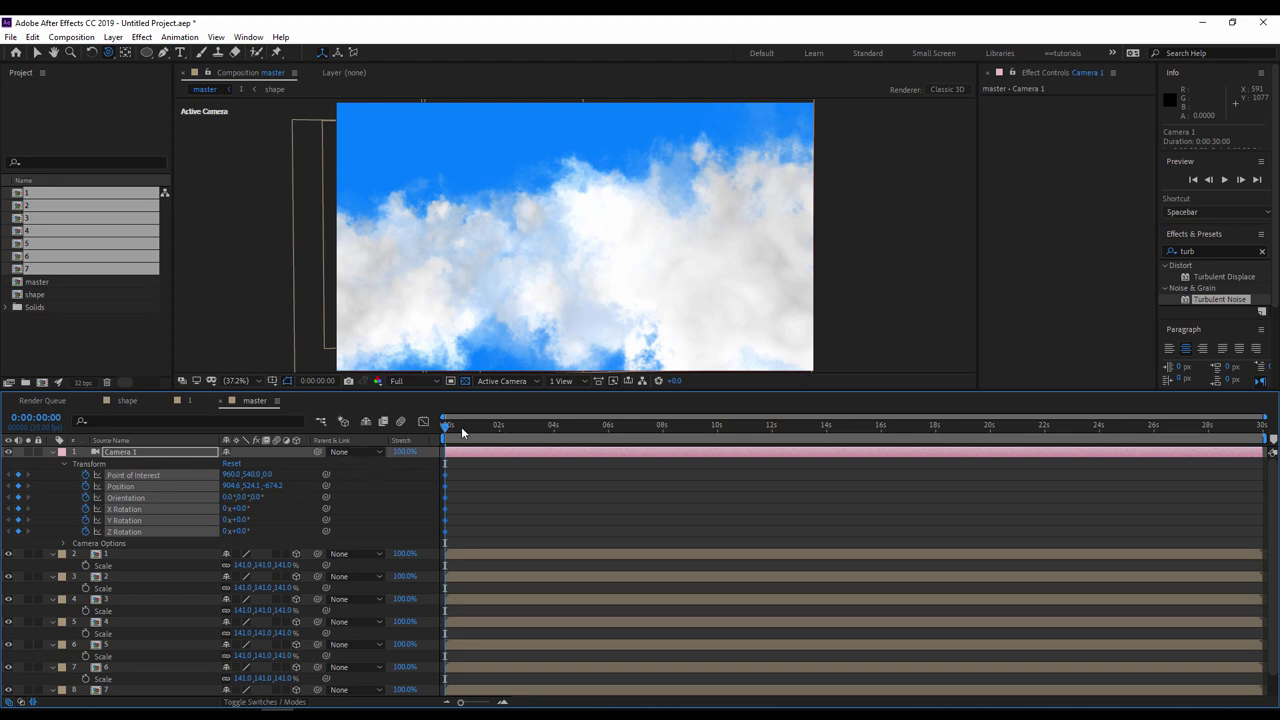
pyautogui.moveTo(461, 426); pyautogui.dragTo(718, 428)
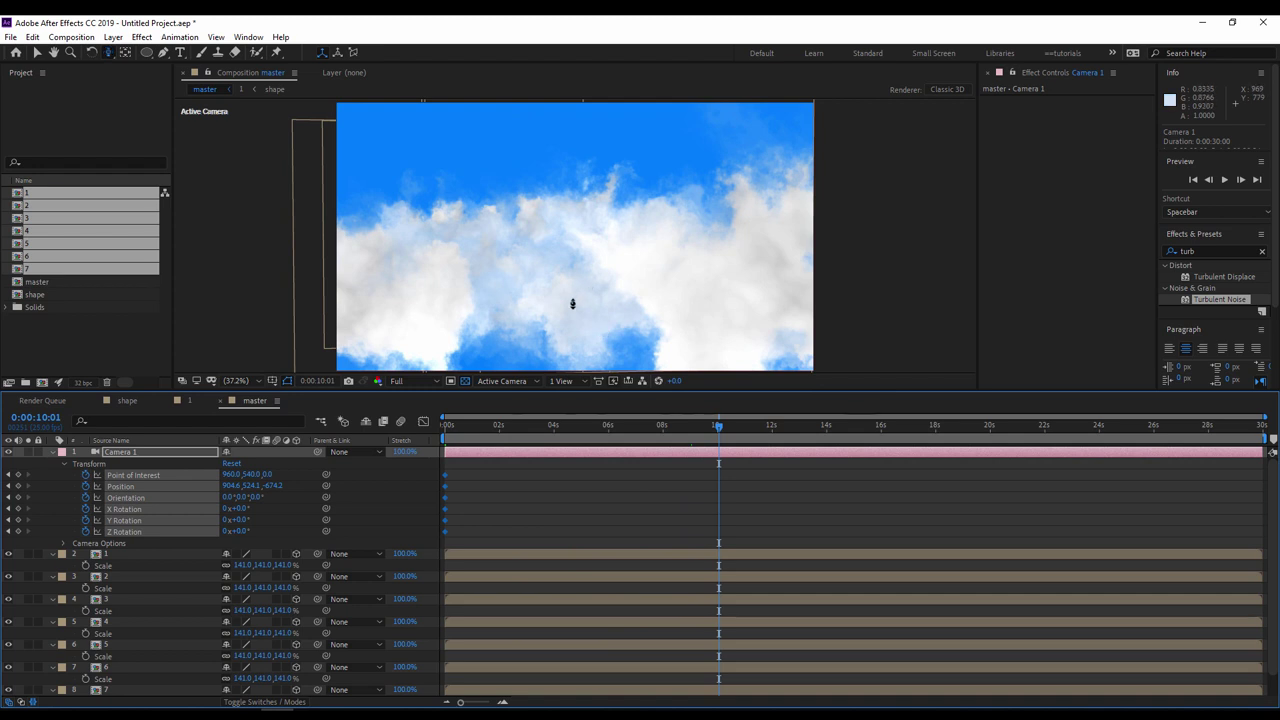
pyautogui.moveTo(572, 303); pyautogui.dragTo(608, 100)
pyautogui.moveTo(554, 131); pyautogui.dragTo(600, 101)
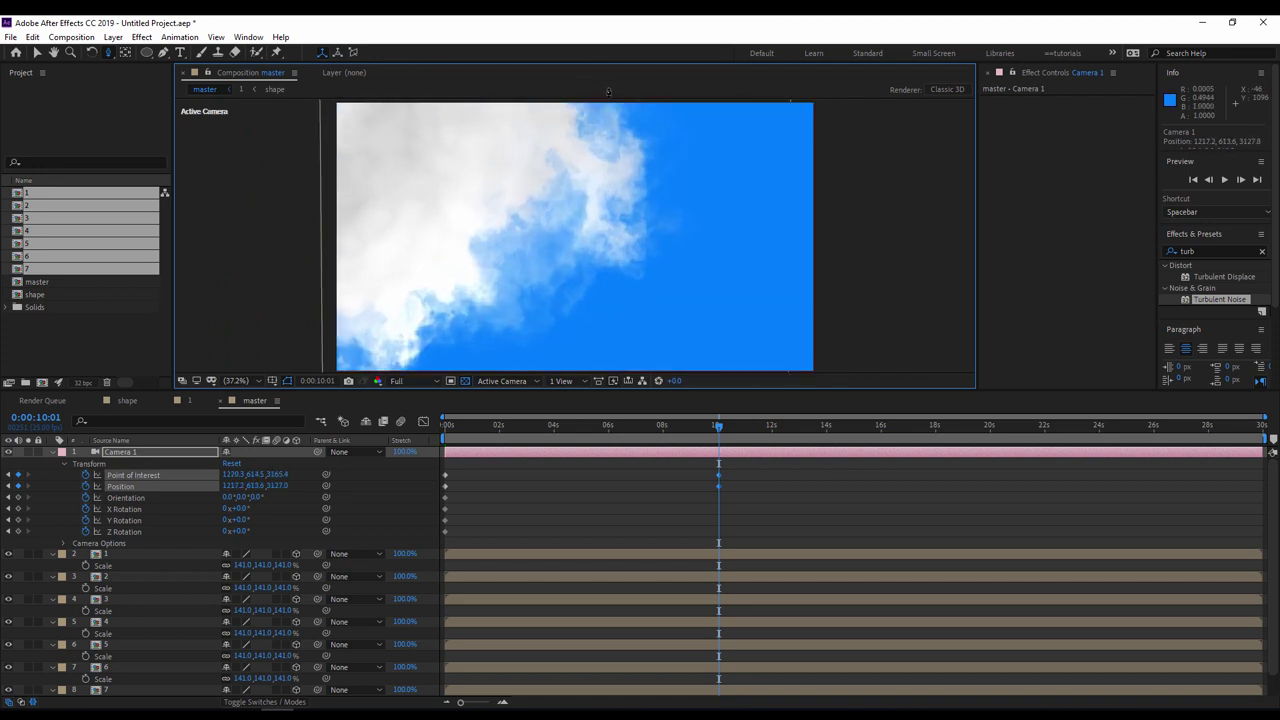
pyautogui.moveTo(608, 92); pyautogui.dragTo(672, 313)
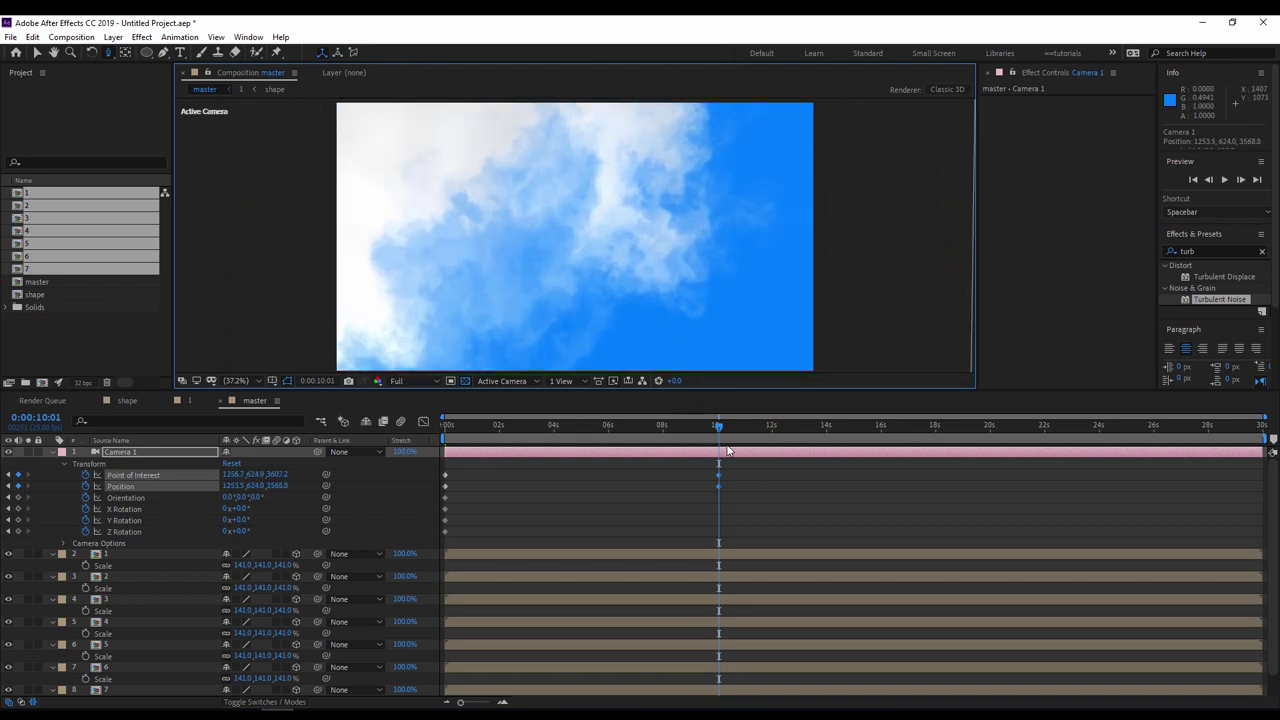
# - End the work area at 10 seconds and preview the fly-through from the start
pyautogui.press('n')
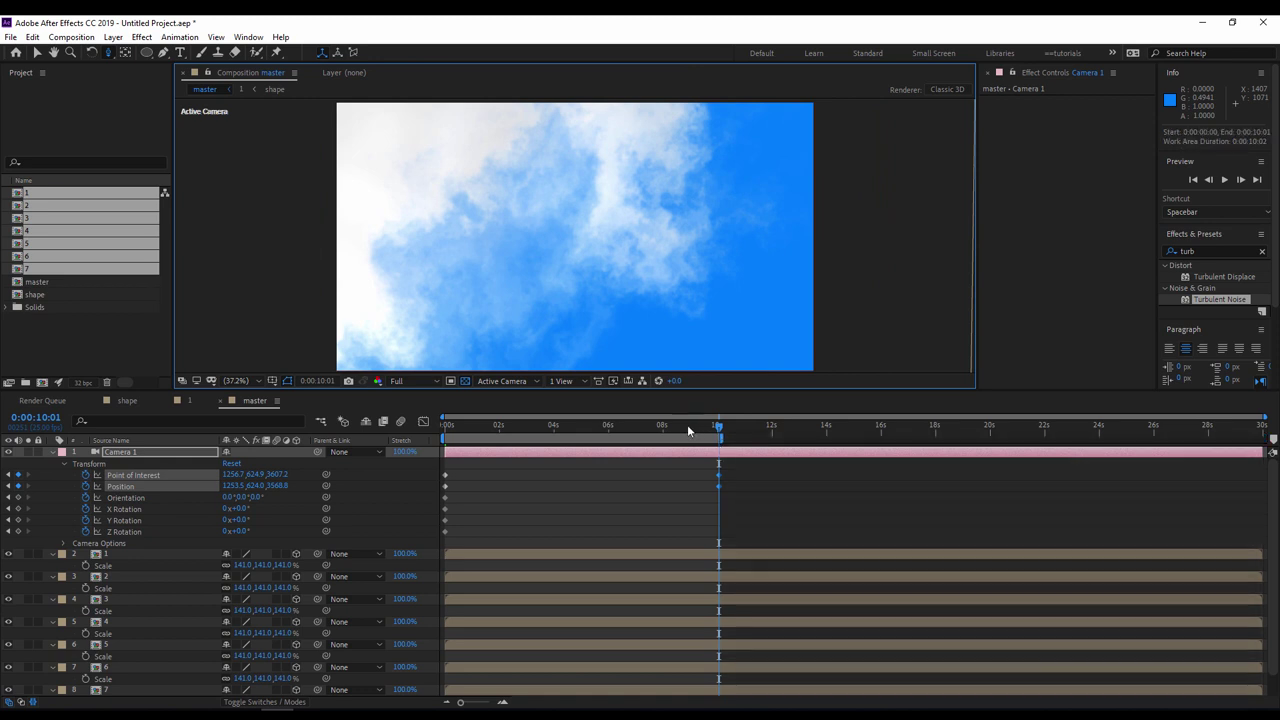
pyautogui.moveTo(687, 424); pyautogui.dragTo(420, 427)
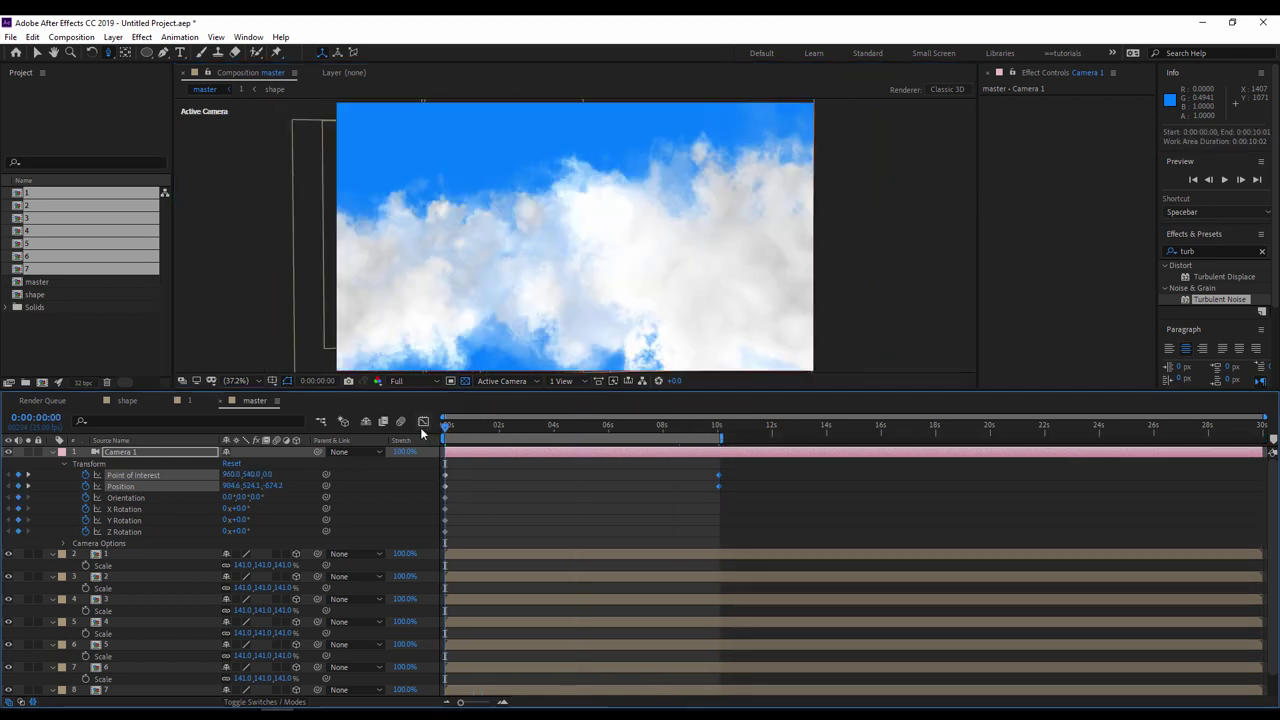
pyautogui.press('space')
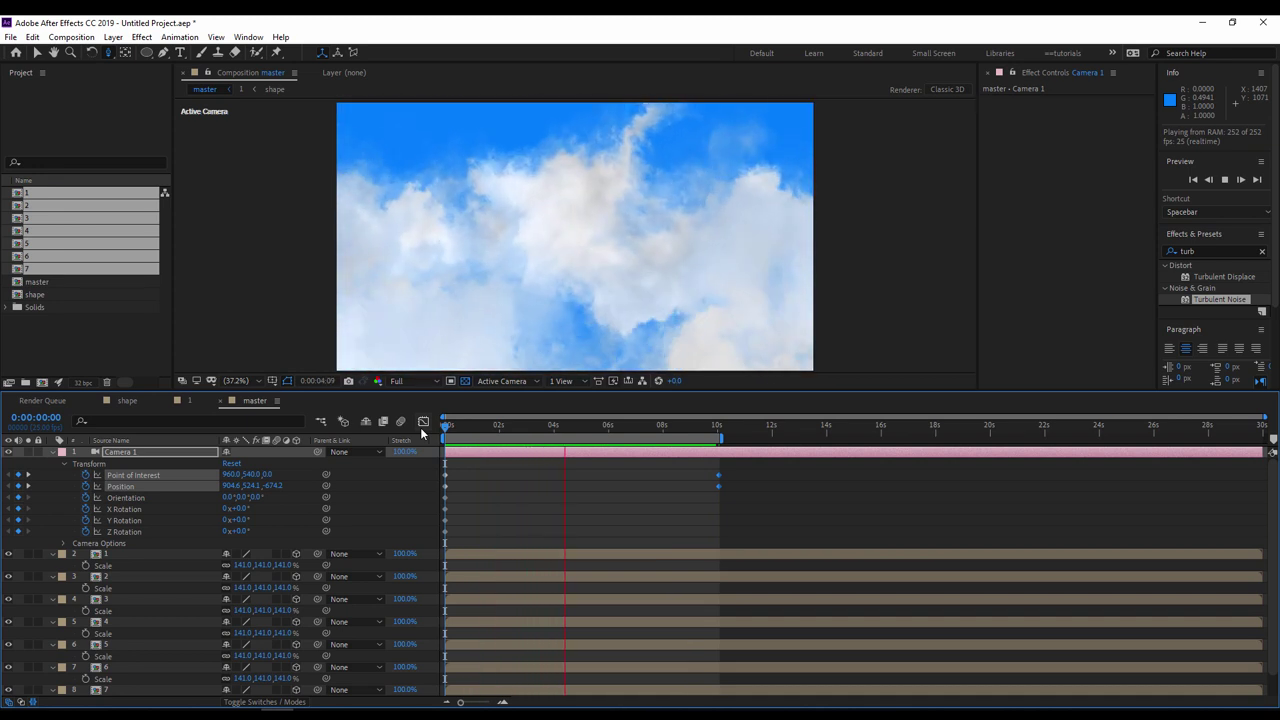
pyautogui.press('space')
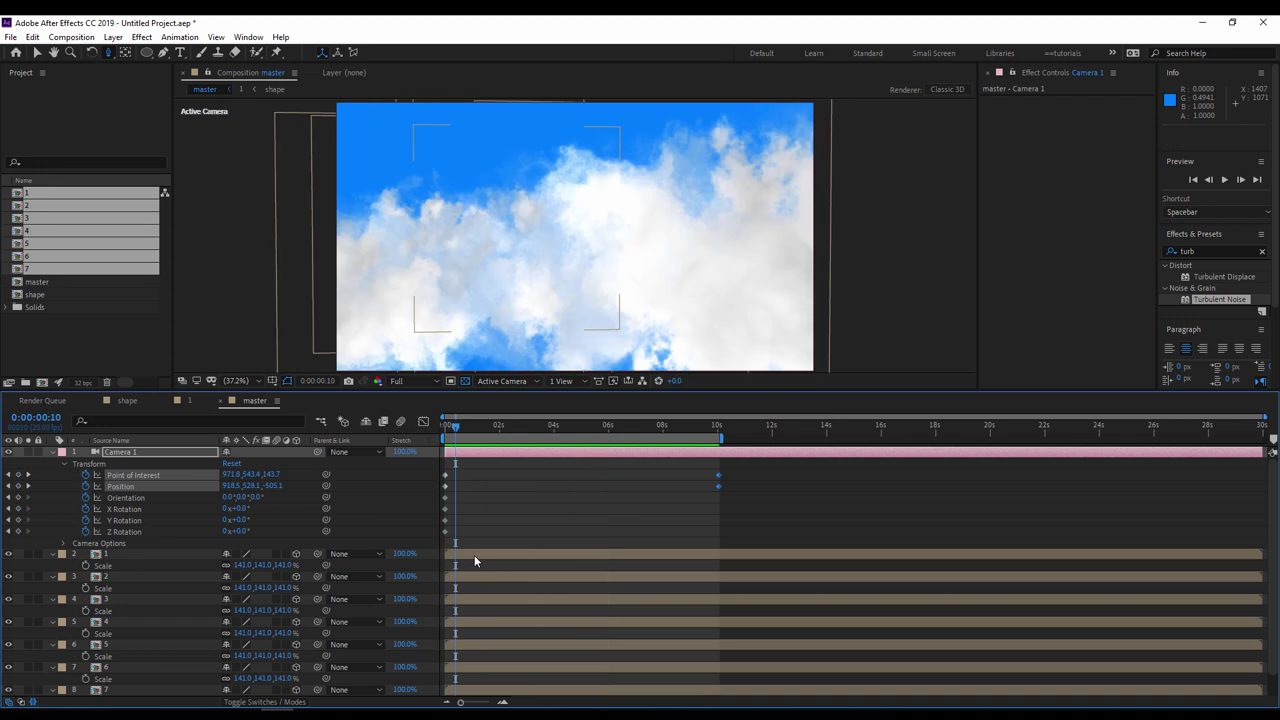
# - Collapse all layer properties and solo cloud layer 7 together with the royal blue solid
pyautogui.click(474, 555)
pyautogui.hotkey('ctrl', 'a')
pyautogui.press('s')
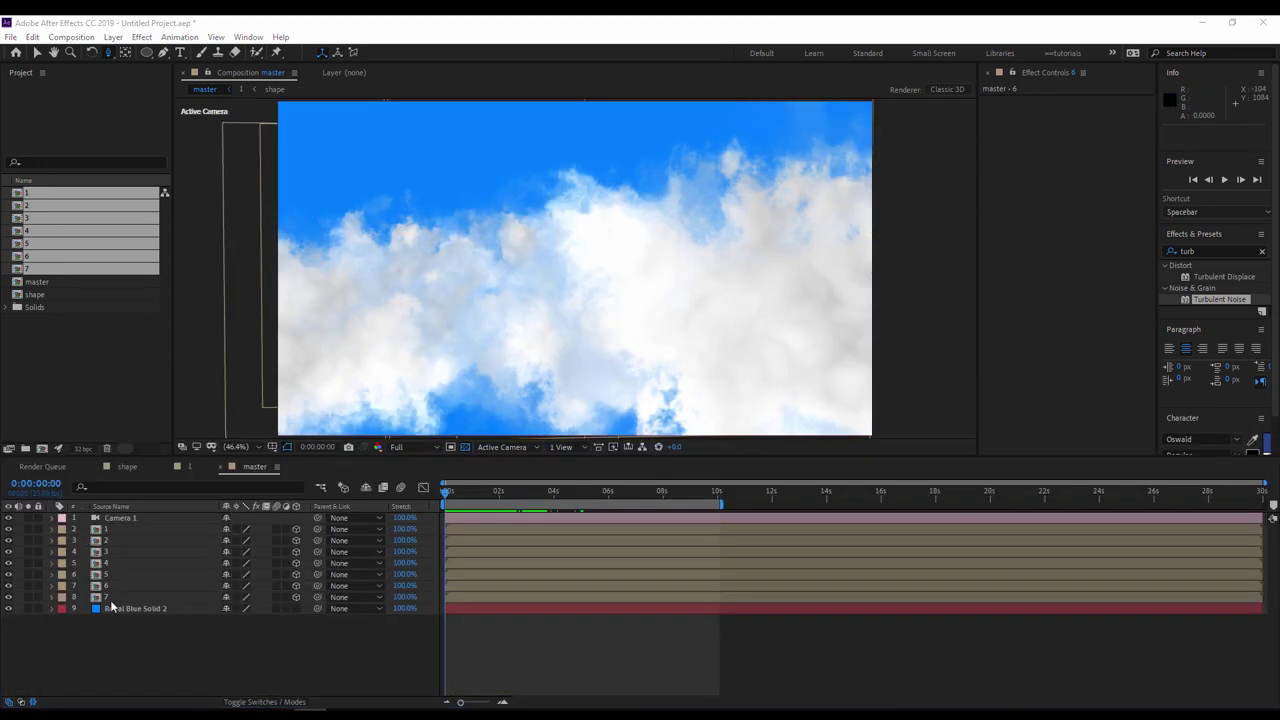
pyautogui.click(107, 600)
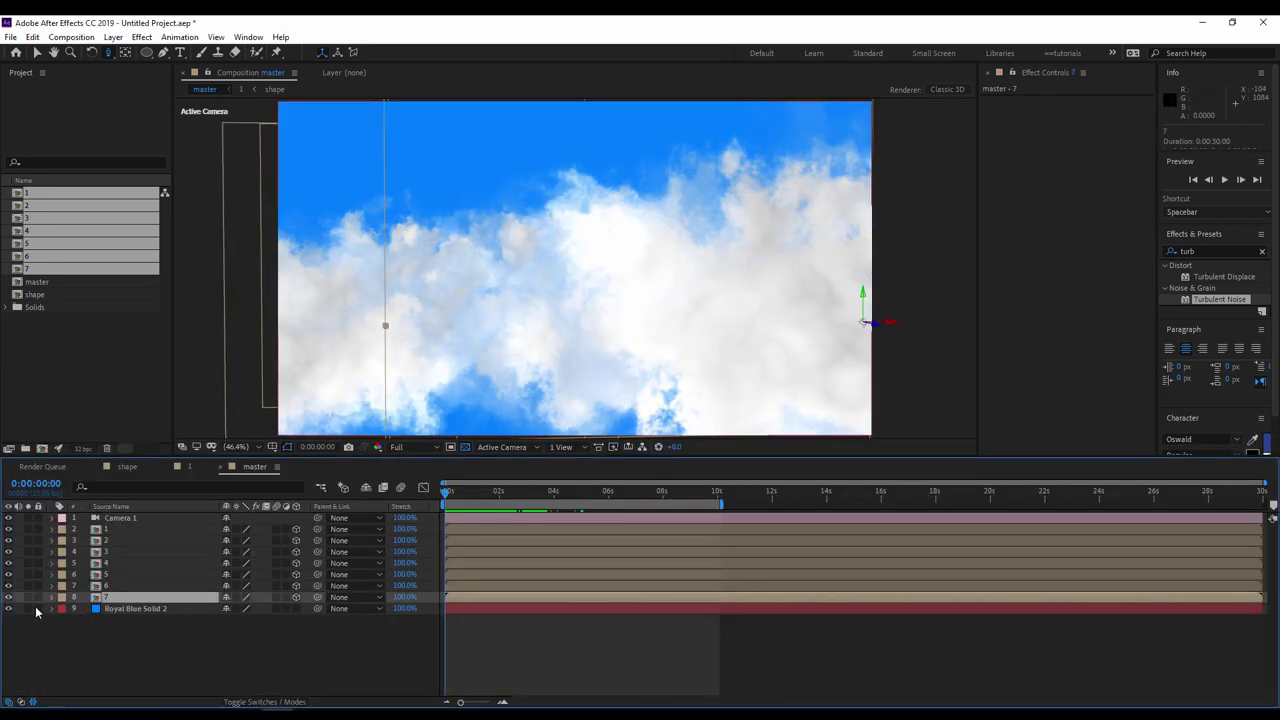
pyautogui.moveTo(28, 597); pyautogui.dragTo(28, 608)
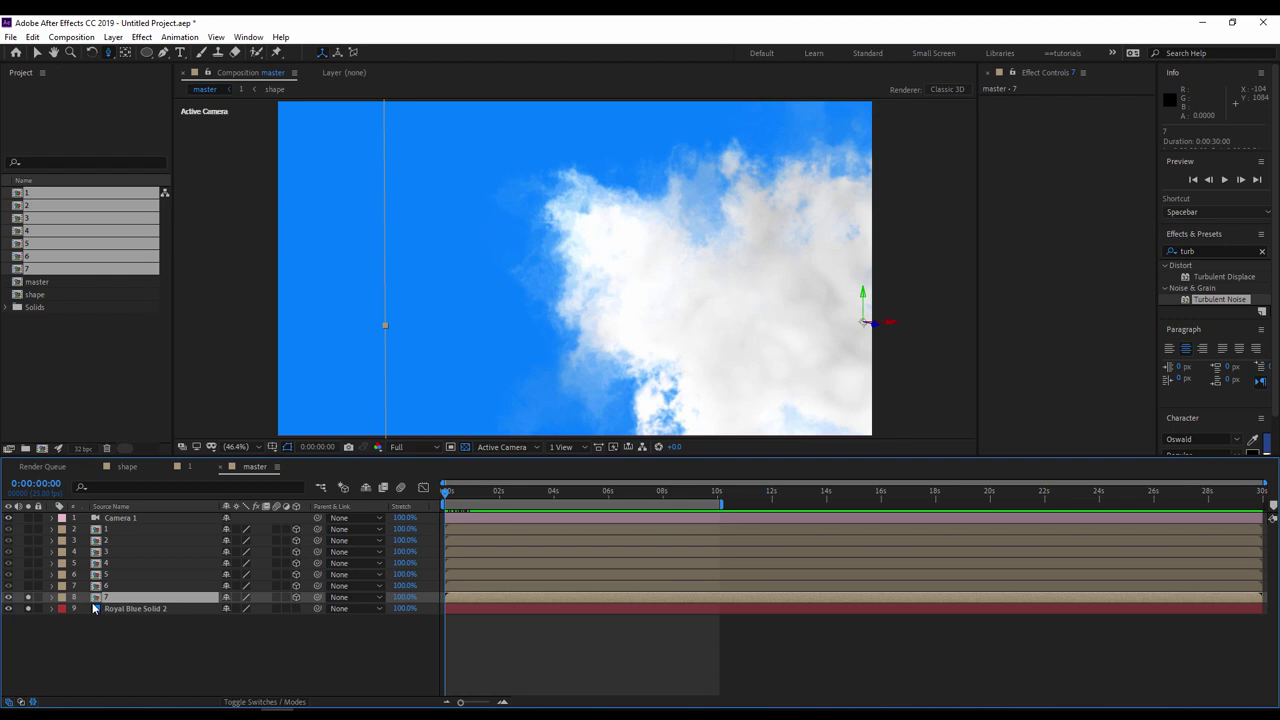
# - Reveal the Transform properties of cloud layer 7 and Camera 1 in an enlarged timeline
pyautogui.click(51, 597)
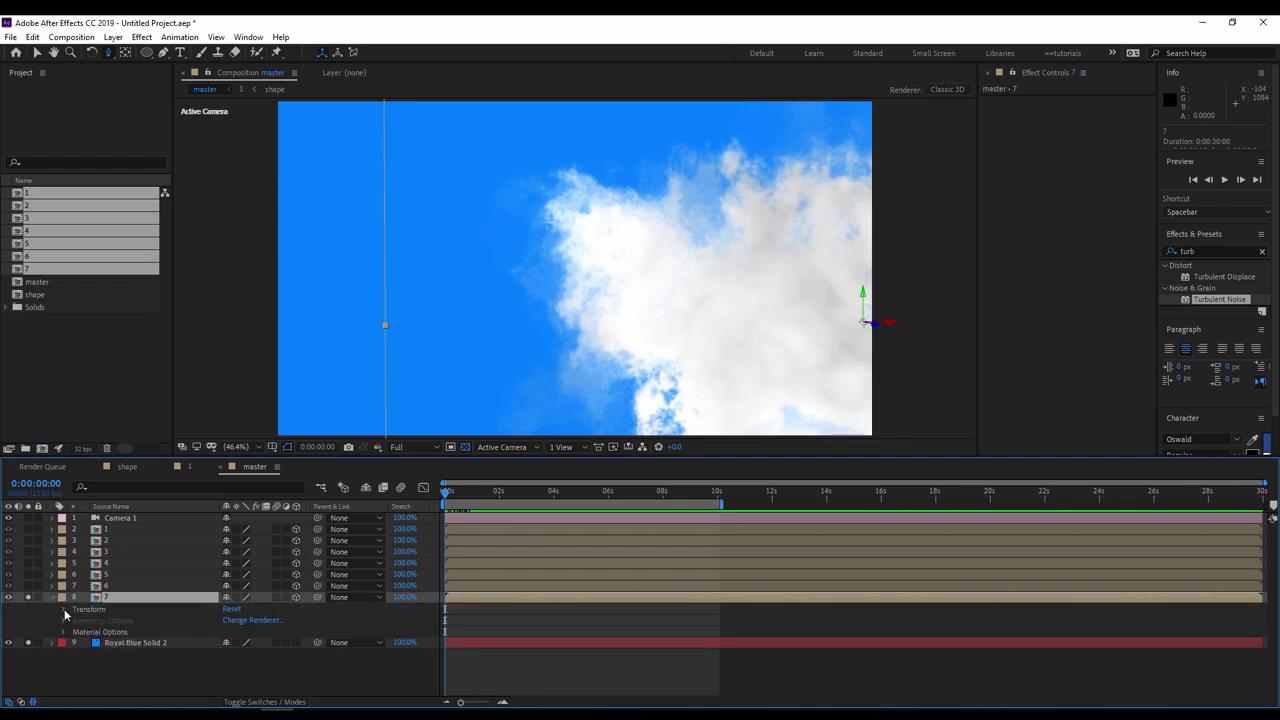
pyautogui.click(64, 610)
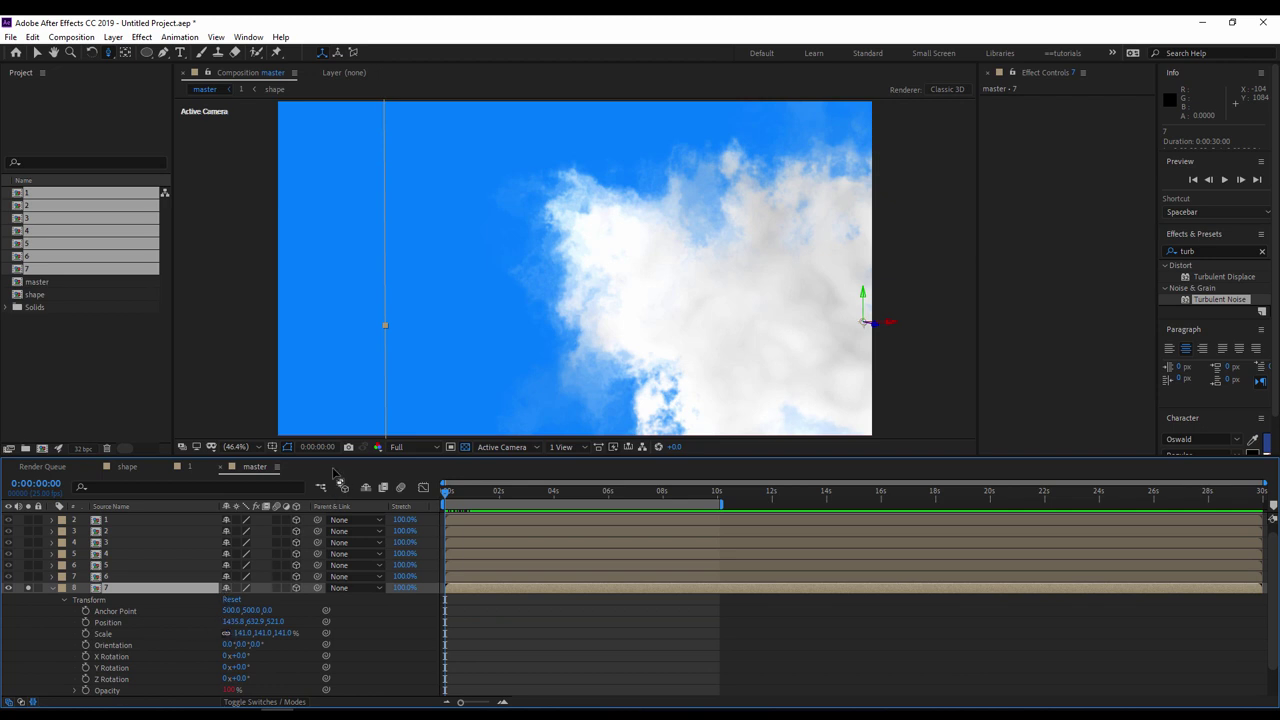
pyautogui.moveTo(334, 455); pyautogui.dragTo(334, 395)
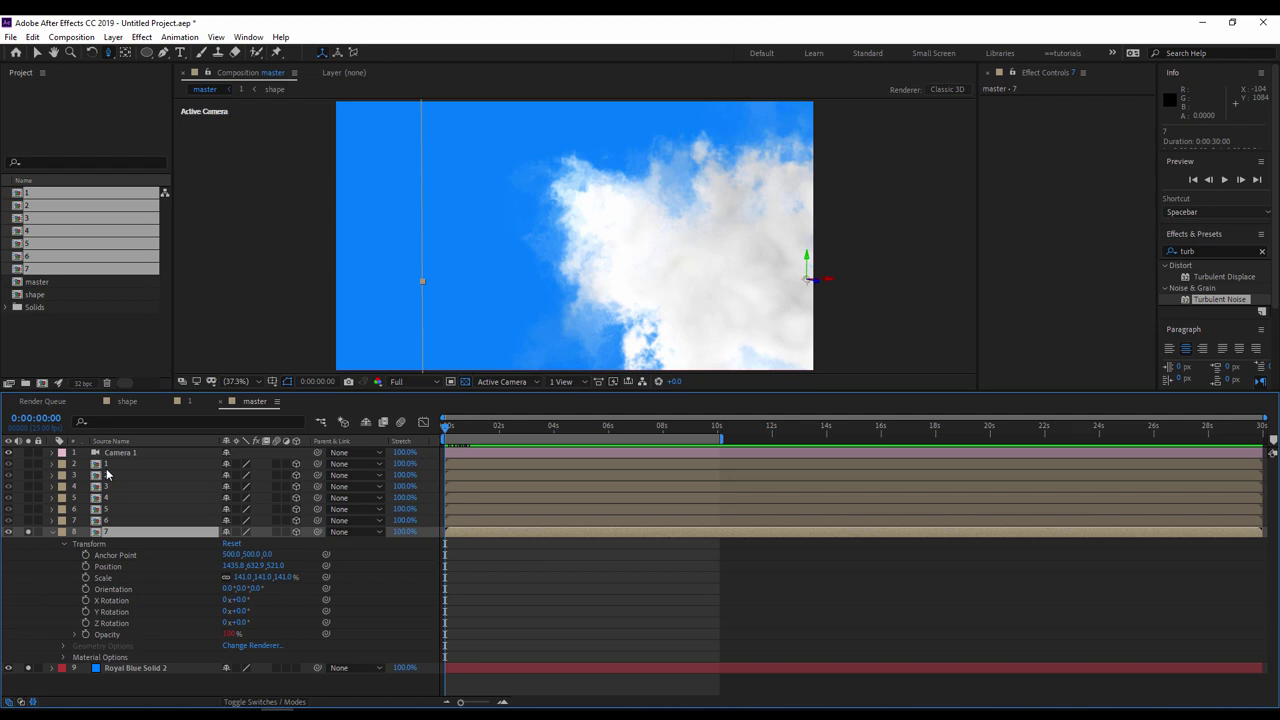
pyautogui.click(52, 453)
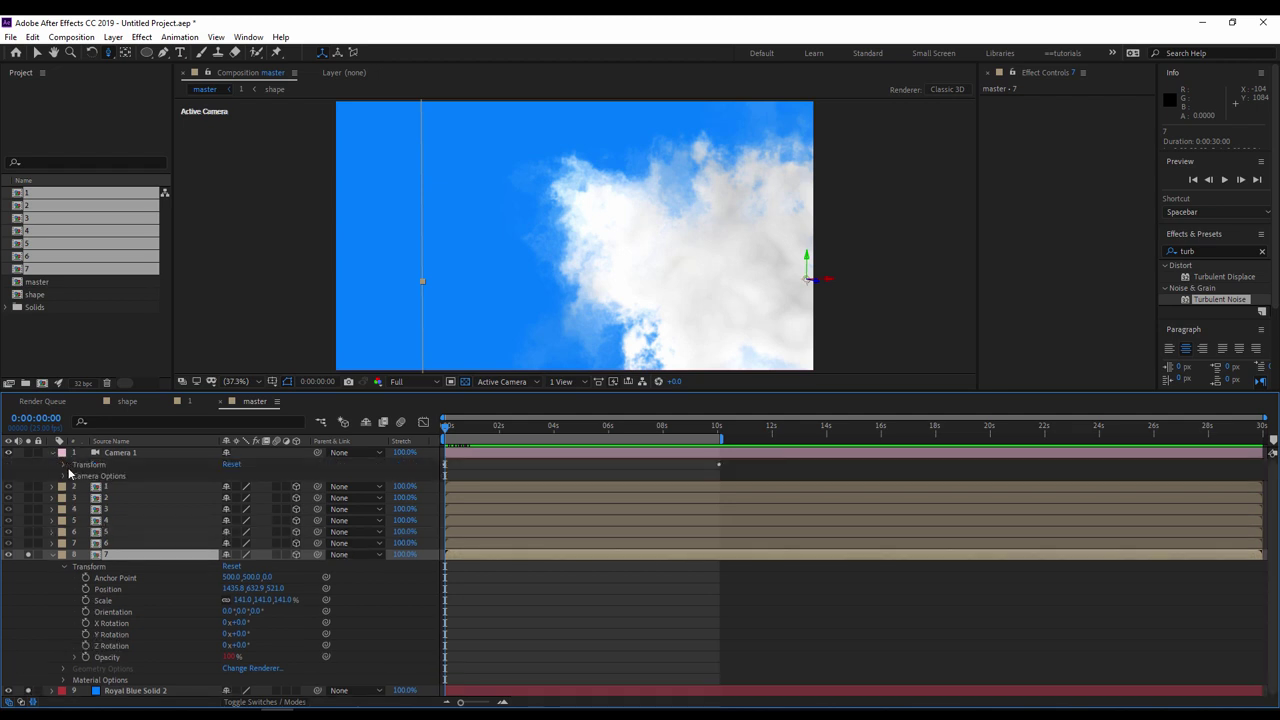
pyautogui.click(64, 465)
pyautogui.moveTo(350, 400); pyautogui.dragTo(350, 348)
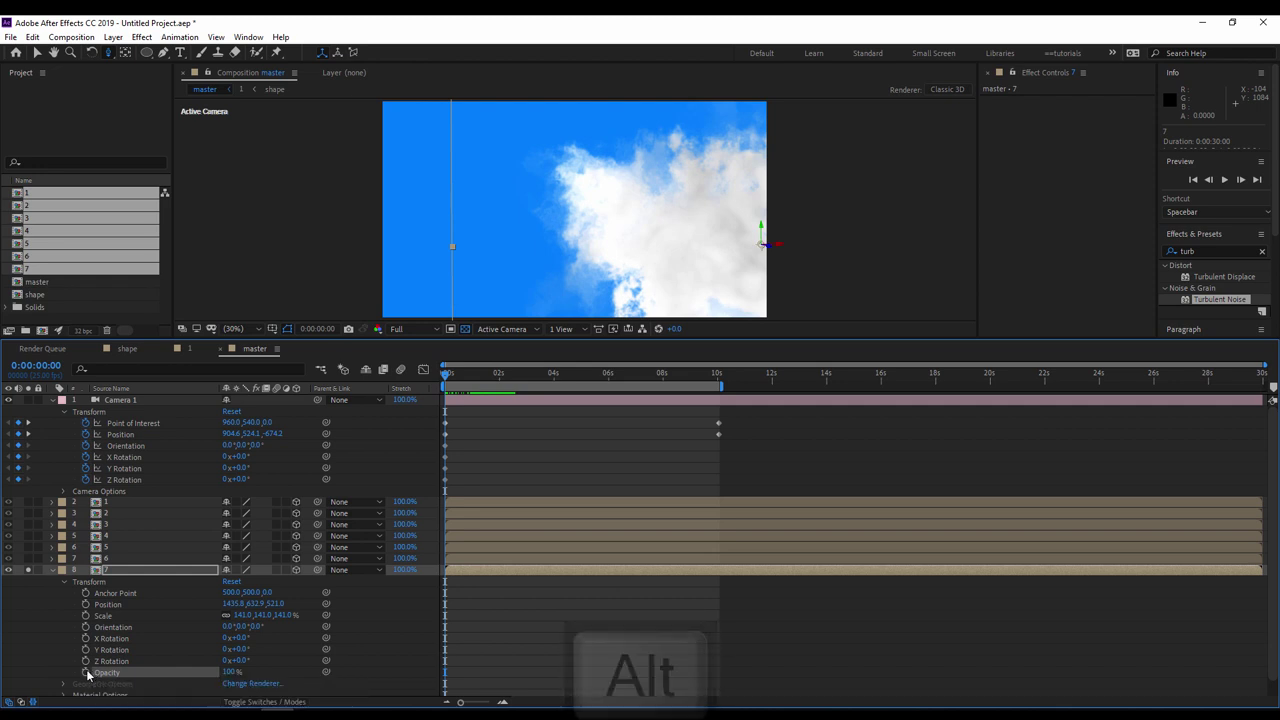
# - Write layer 7's Opacity expression as a = its Z position, b = Camera 1's Z position, returning a-b
pyautogui.keyDown('alt'); pyautogui.click(87, 673); pyautogui.keyUp('alt')
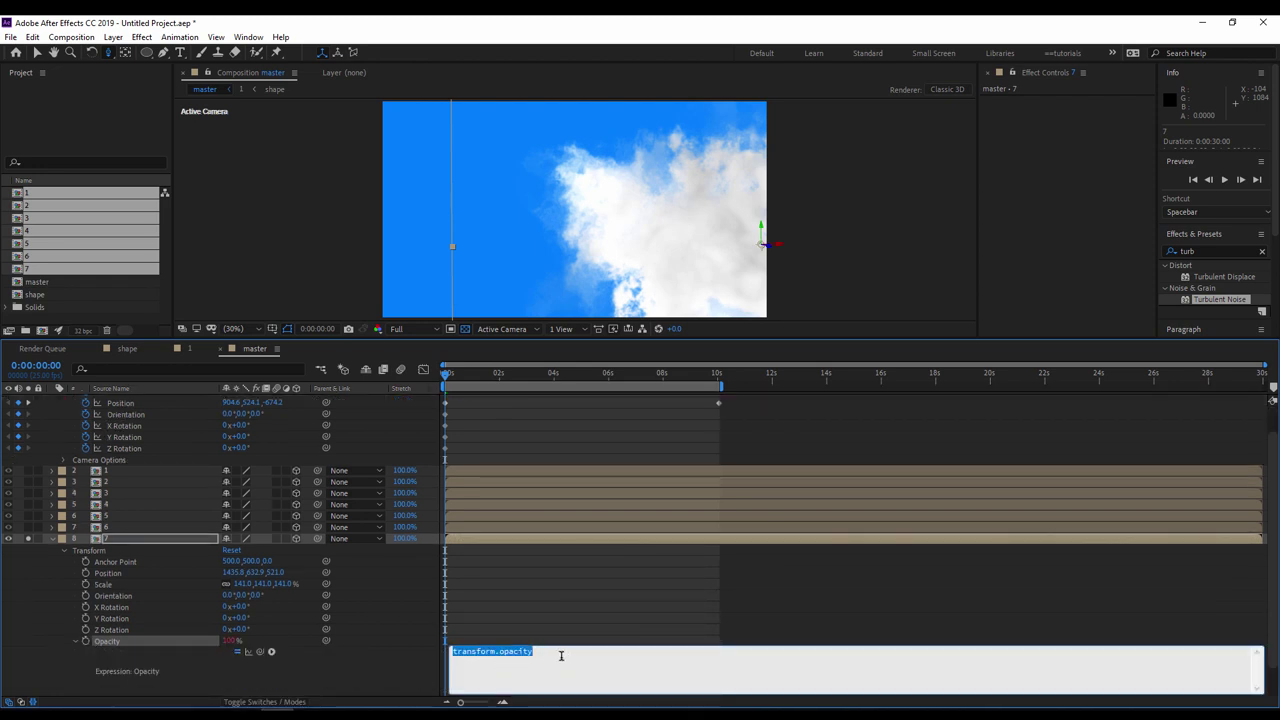
pyautogui.write('a=')
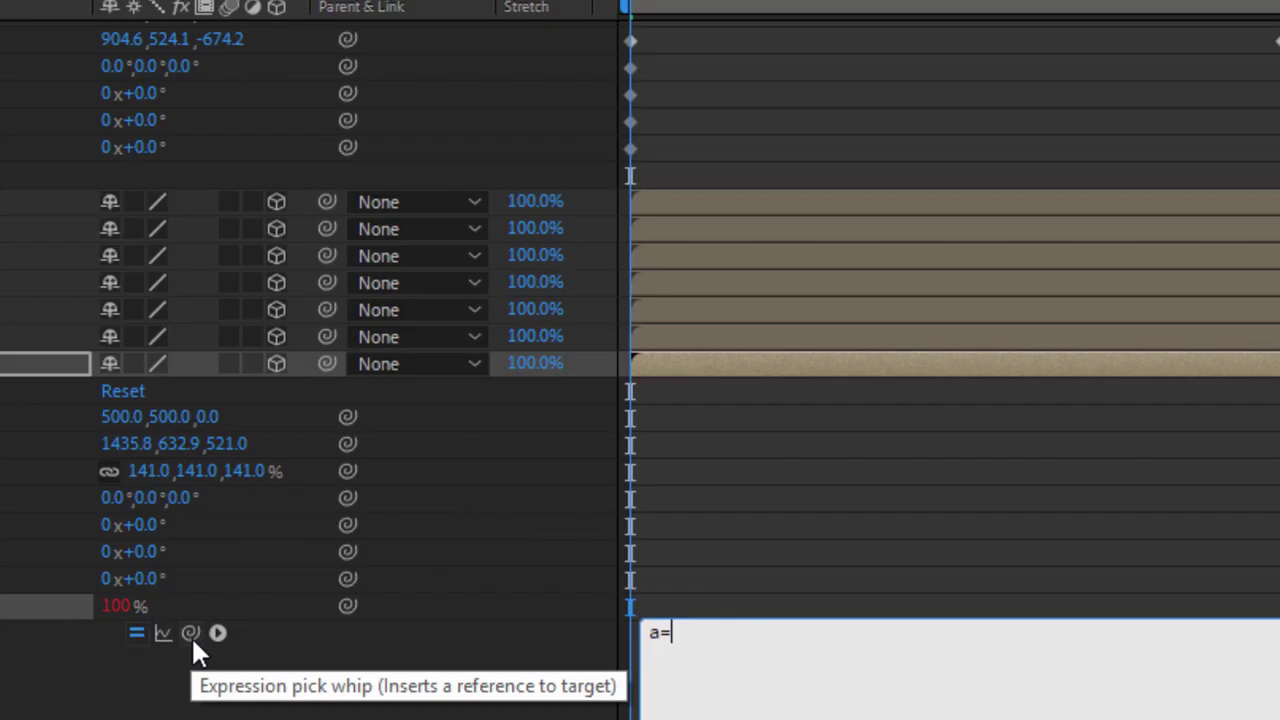
pyautogui.moveTo(260, 652); pyautogui.dragTo(259, 606)
pyautogui.moveTo(190, 525); pyautogui.dragTo(234, 445)
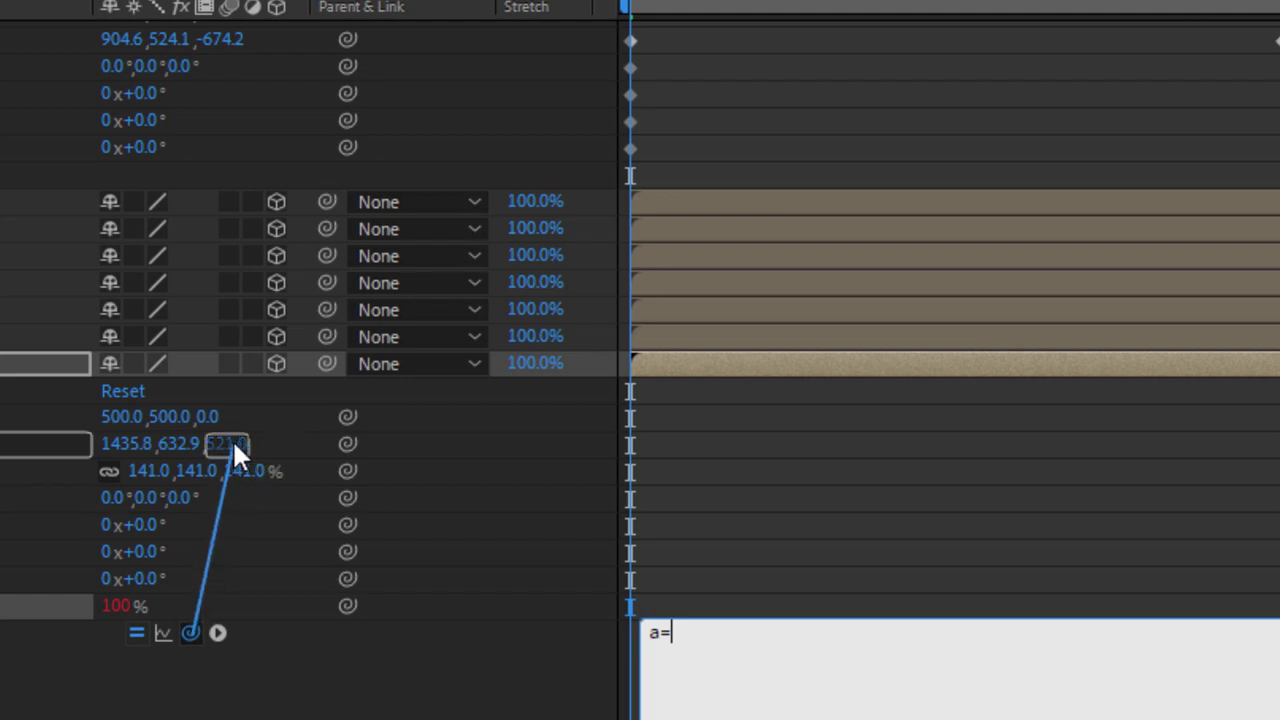
pyautogui.moveTo(234, 445); pyautogui.dragTo(233, 443)
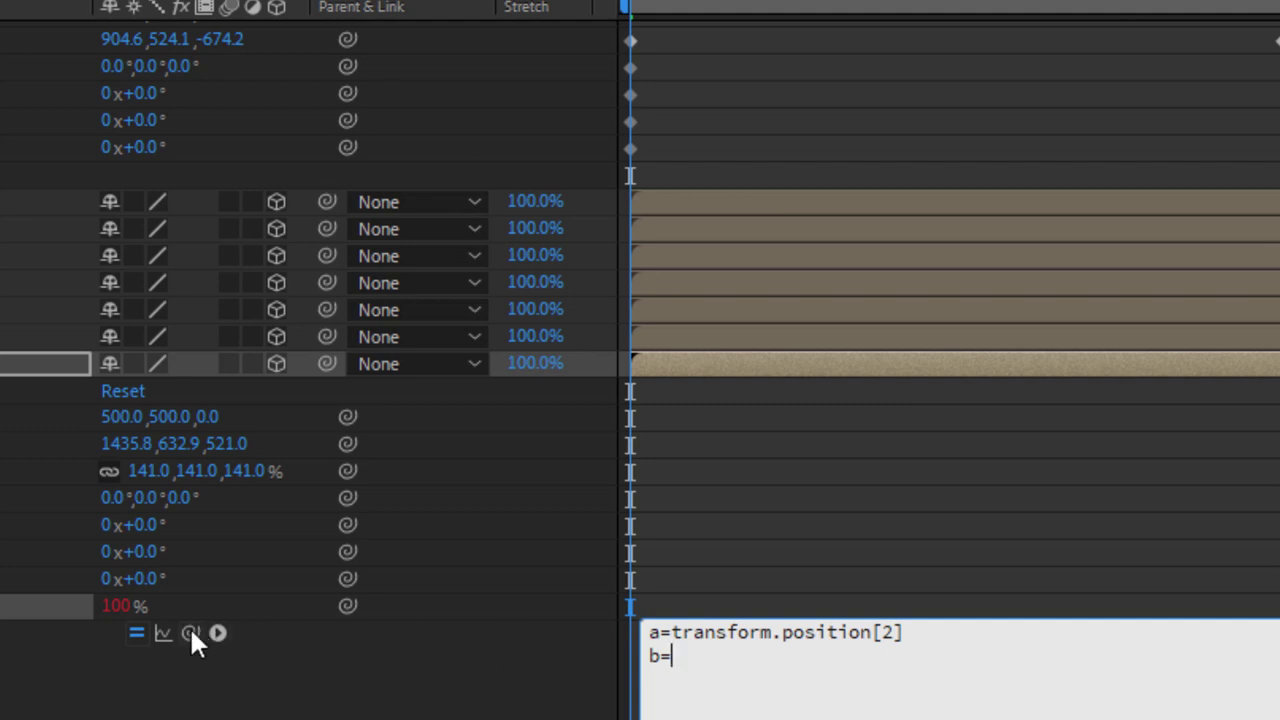
pyautogui.moveTo(190, 632); pyautogui.dragTo(225, 127)
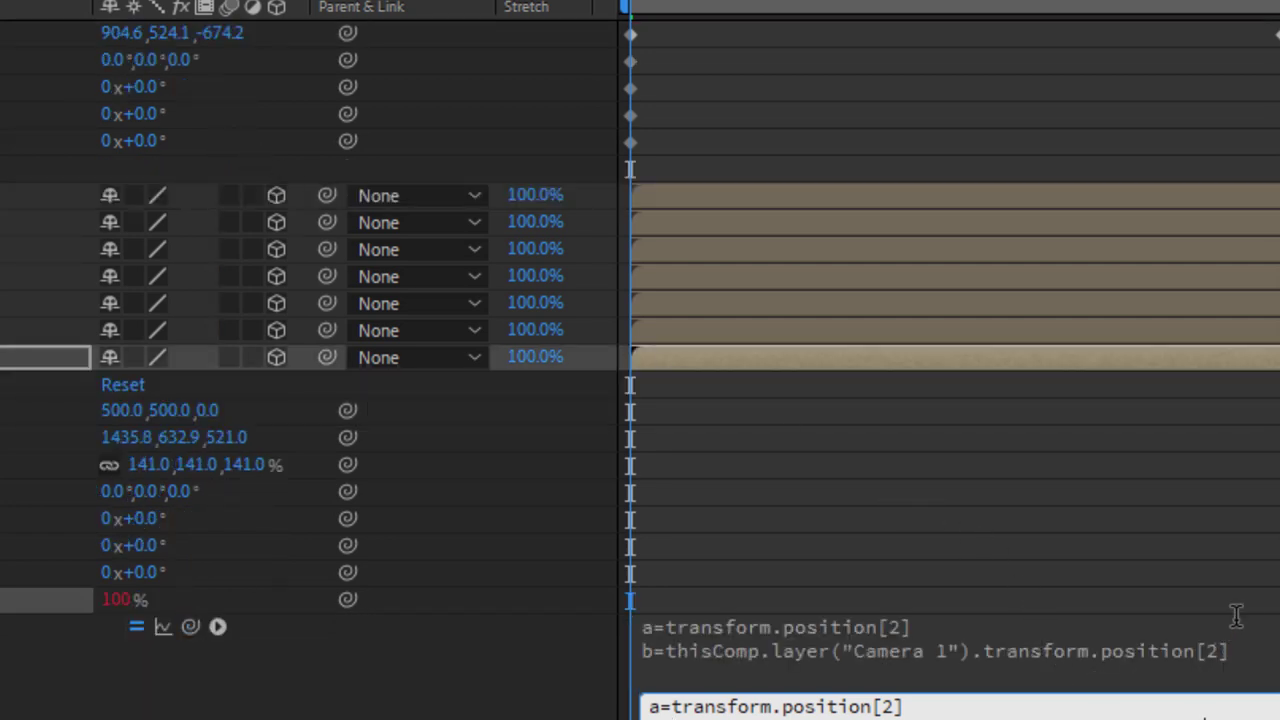
pyautogui.click(1255, 662)
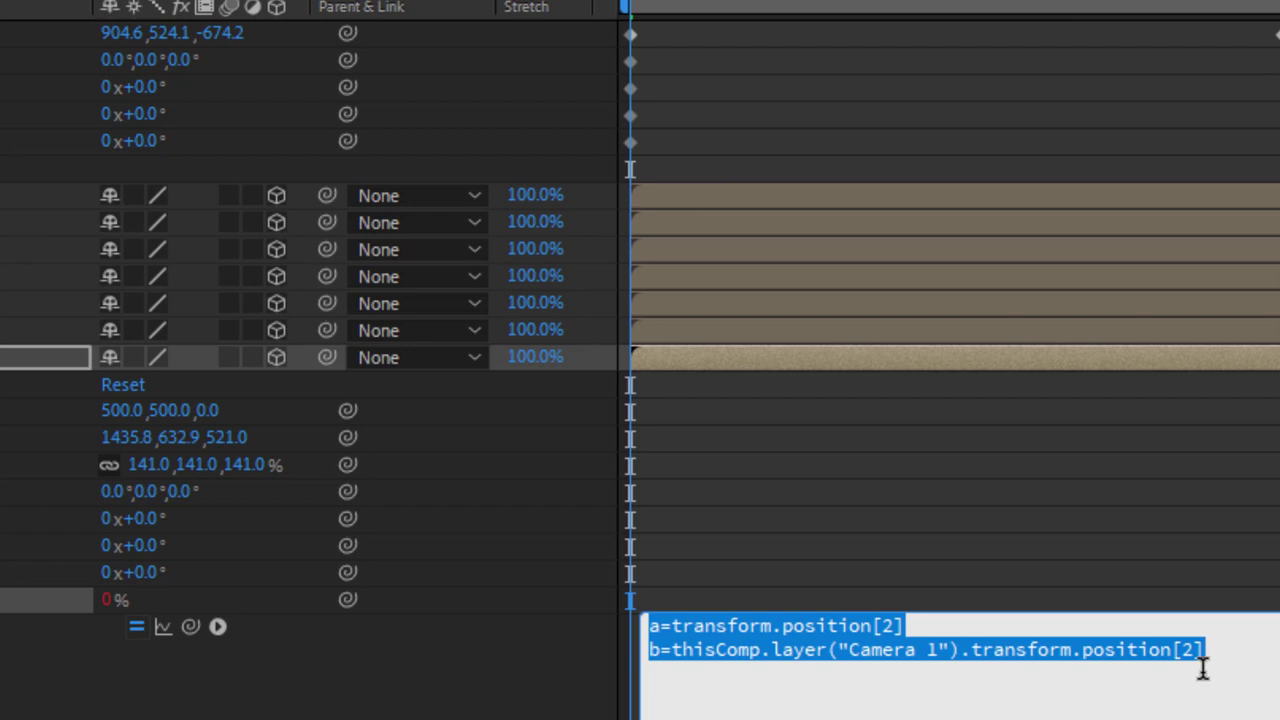
pyautogui.click(1203, 669)
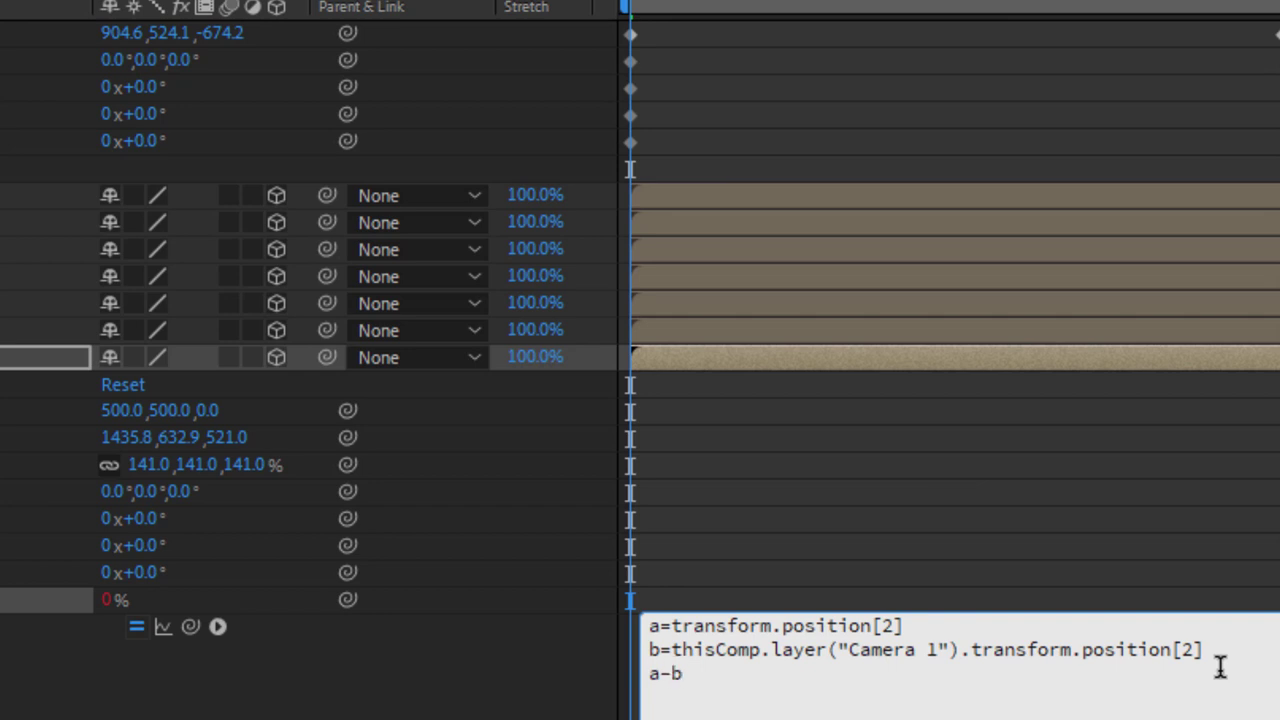
pyautogui.click(410, 656)
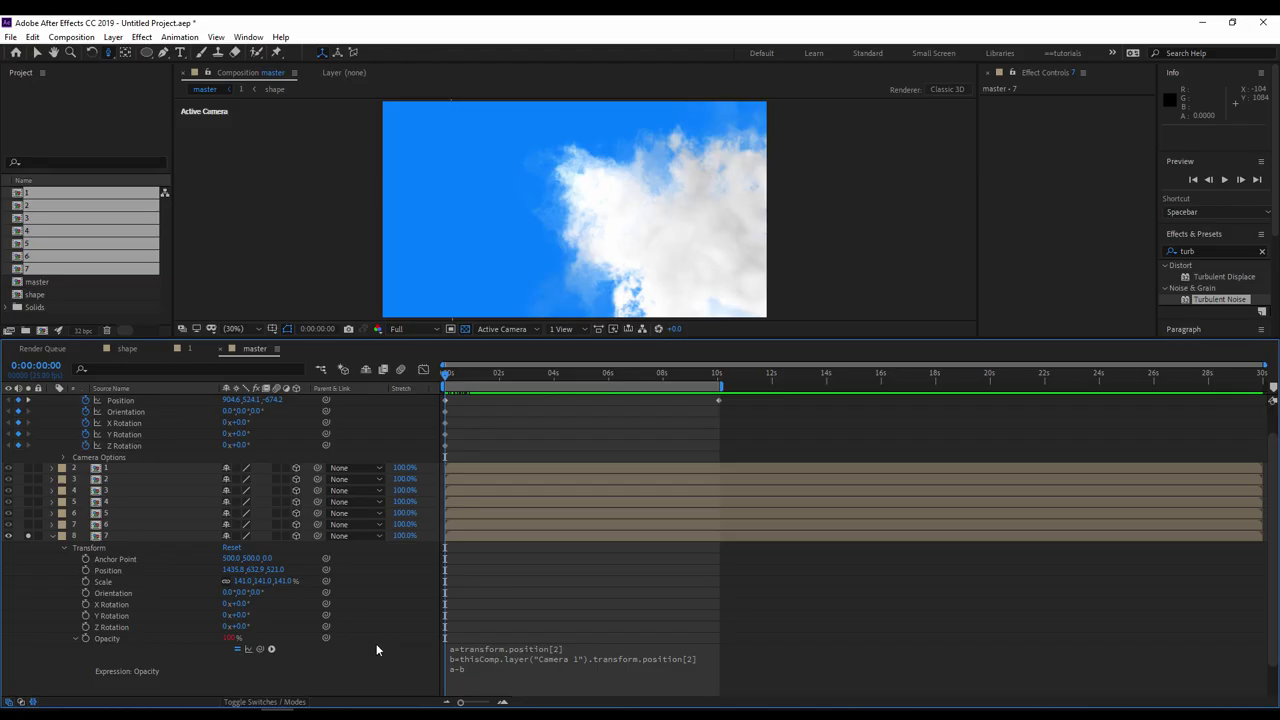
# - Add /10 to both Z position lines of the opacity expression, check the fade over time, and return to 0
pyautogui.moveTo(447, 377); pyautogui.dragTo(506, 386)
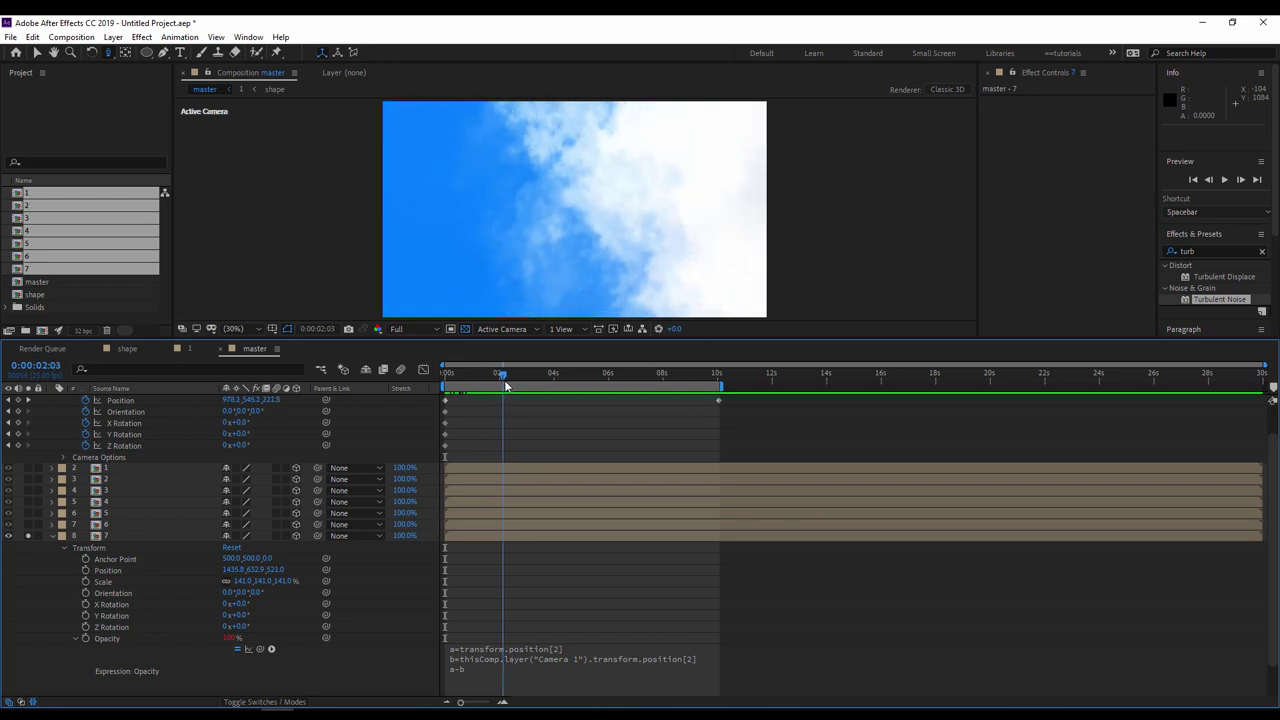
pyautogui.click(520, 680)
pyautogui.click(600, 648)
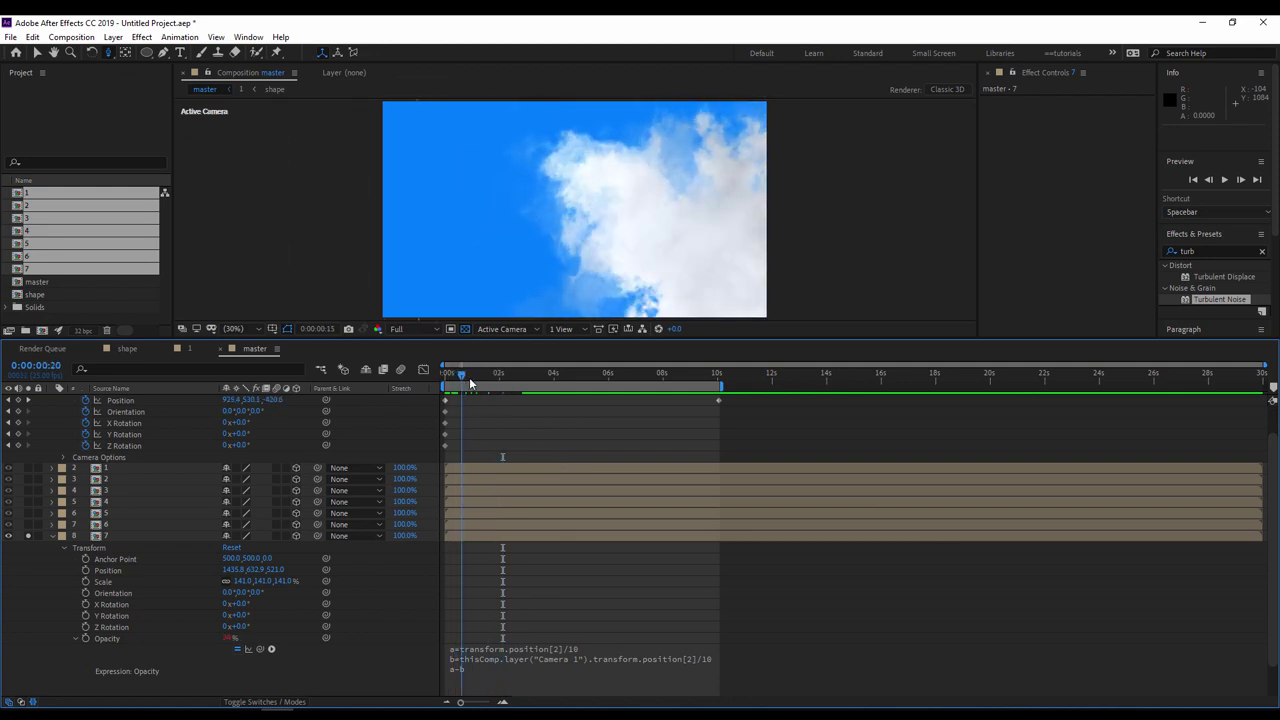
pyautogui.moveTo(473, 380)
pyautogui.mouseDown()
pyautogui.moveTo(528, 383)
pyautogui.moveTo(464, 394)
pyautogui.mouseUp()
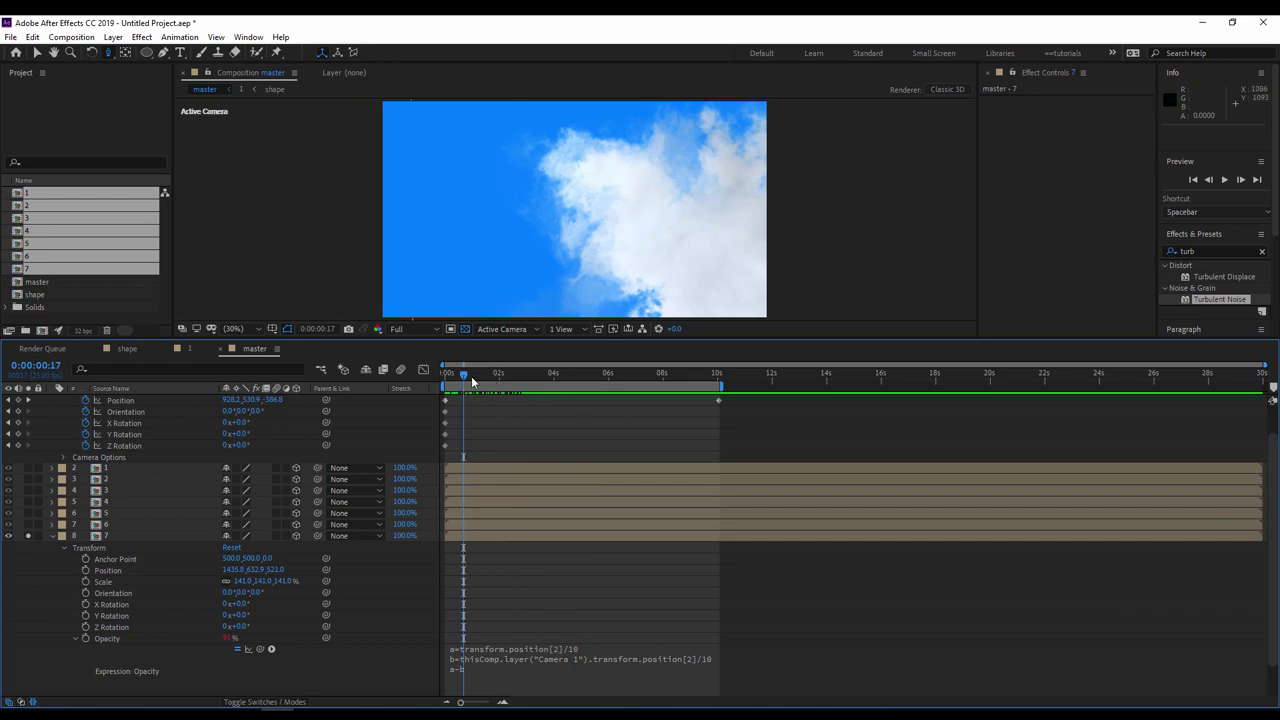
pyautogui.moveTo(476, 381); pyautogui.dragTo(445, 378)
pyautogui.click(108, 640)
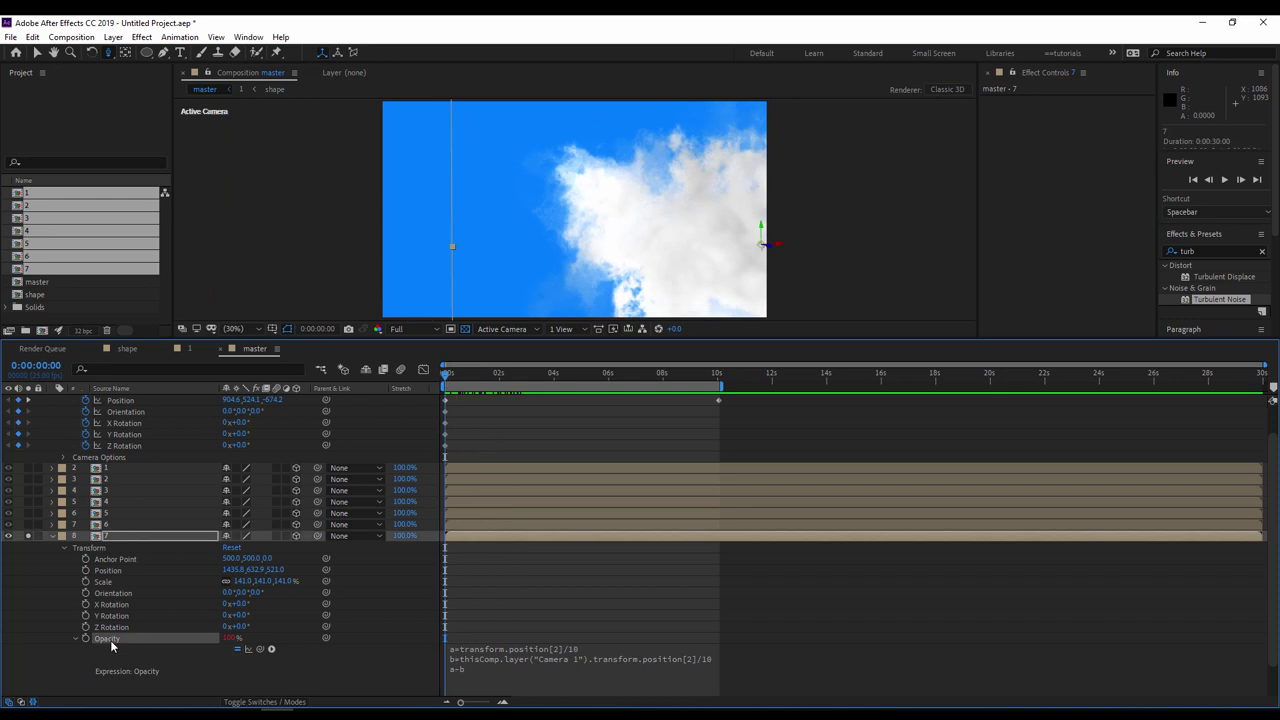
# - Copy layer 7's Opacity expression and paste it onto cloud layers 1 through 6
pyautogui.hotkey('ctrl', 'c')
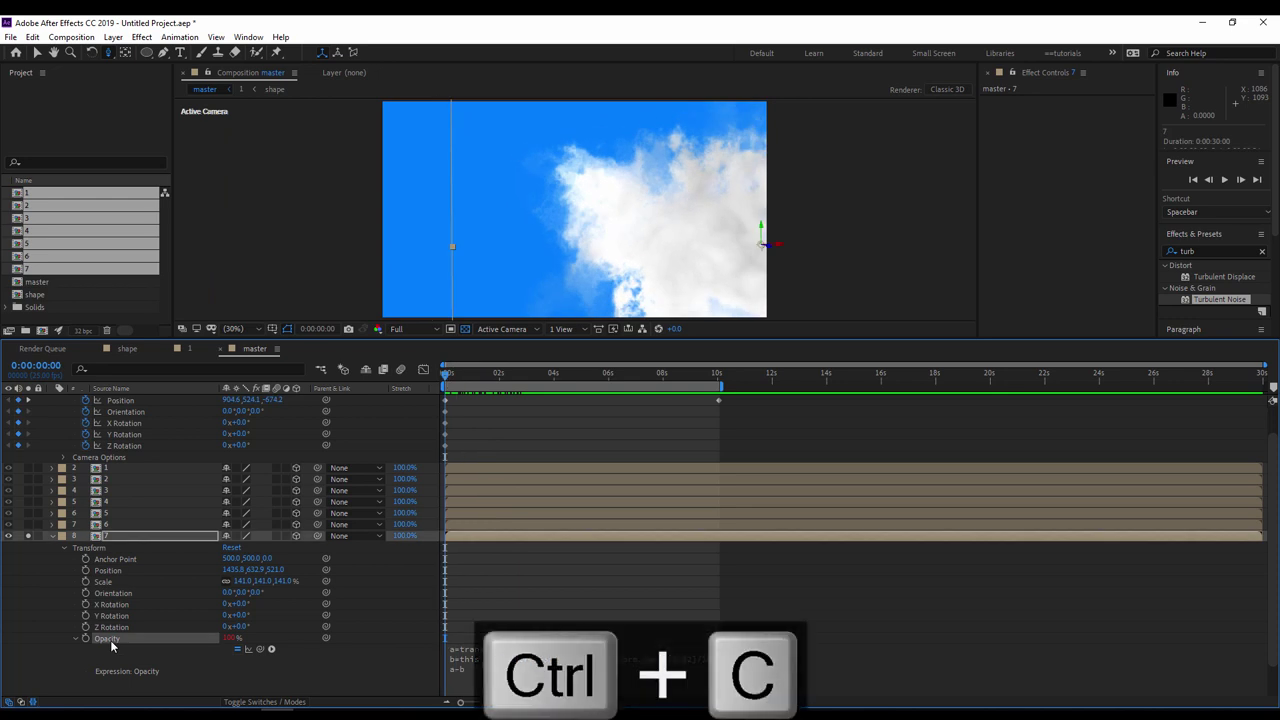
pyautogui.click(101, 471)
pyautogui.keyDown('shift'); pyautogui.click(95, 524); pyautogui.keyUp('shift')
pyautogui.hotkey('ctrl', 'v')
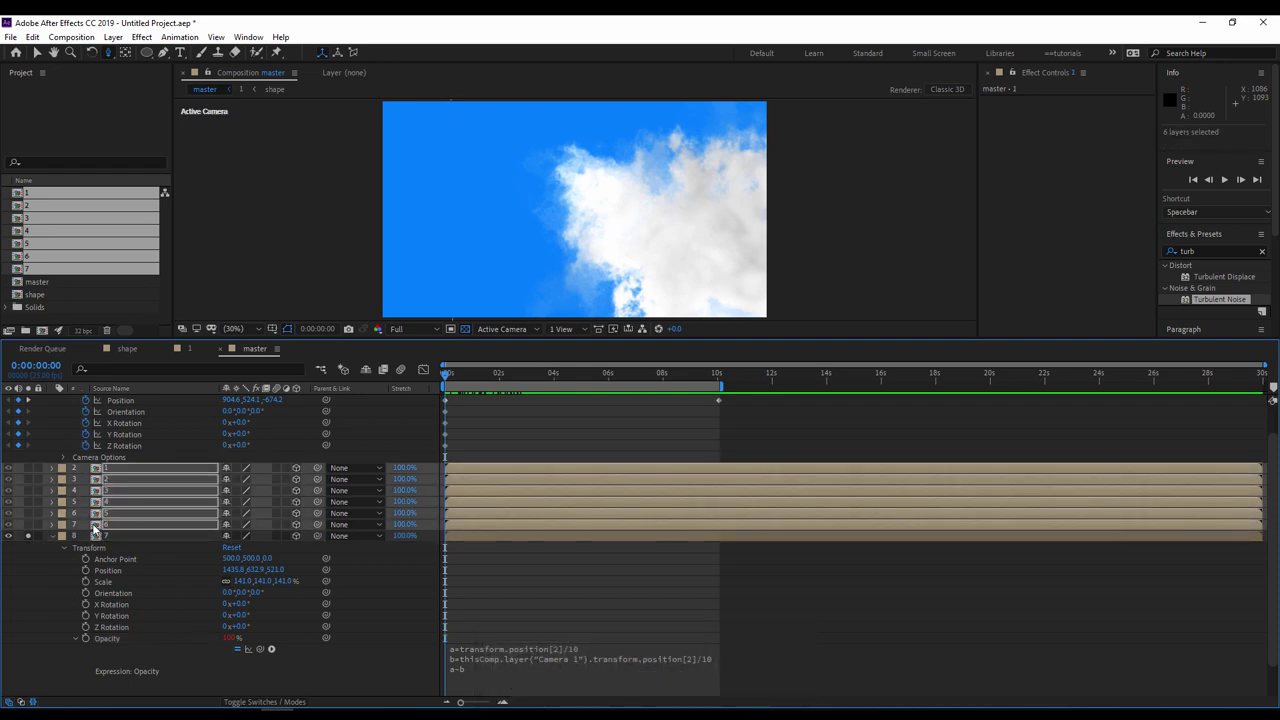
# - Unsolo layer 7 and the blue solid, collapse all layer properties, and enlarge the composition viewer
pyautogui.click(28, 537)
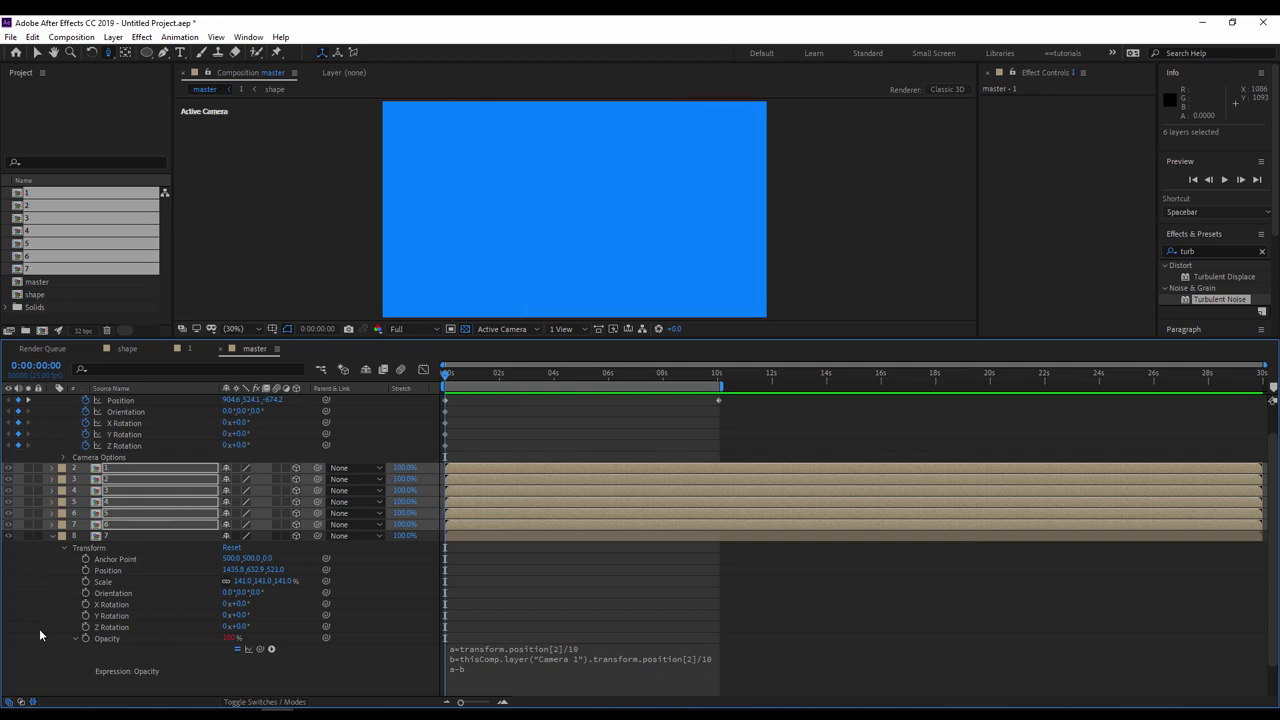
pyautogui.scroll(-1, 44, 635)
pyautogui.hotkey('ctrl', 'a')
pyautogui.click(28, 690)
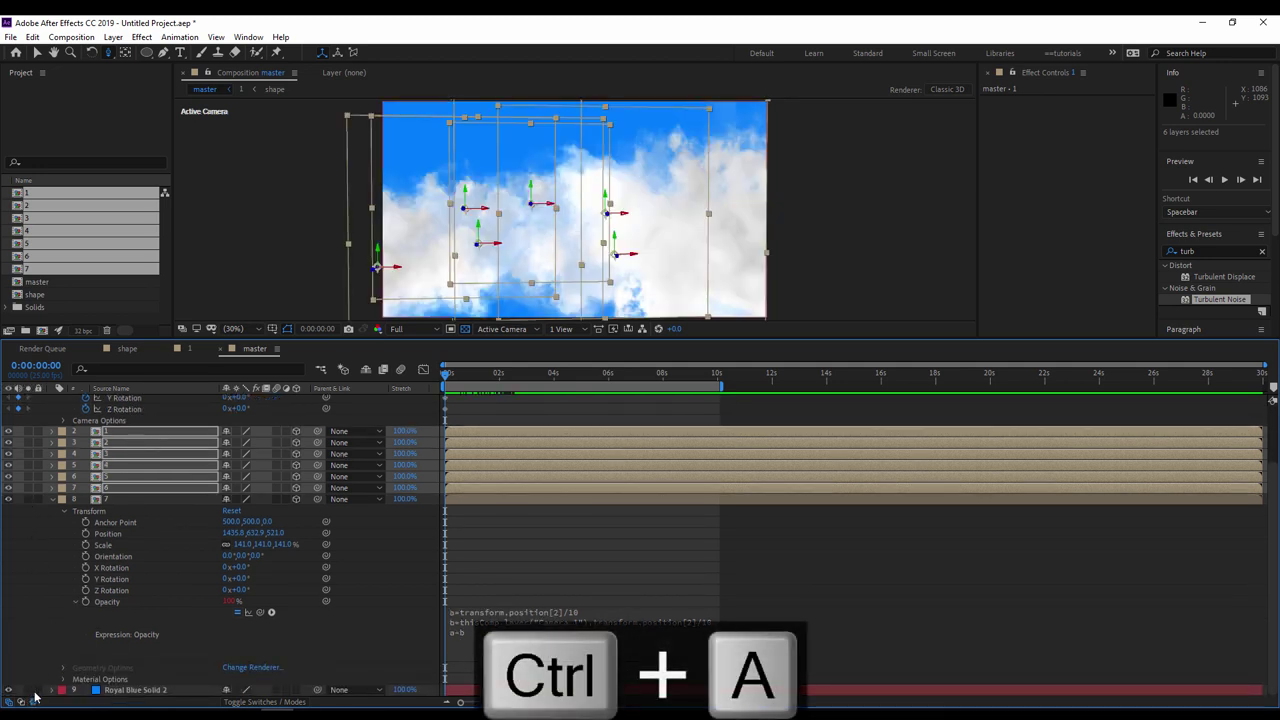
pyautogui.press('u')
pyautogui.press('u')
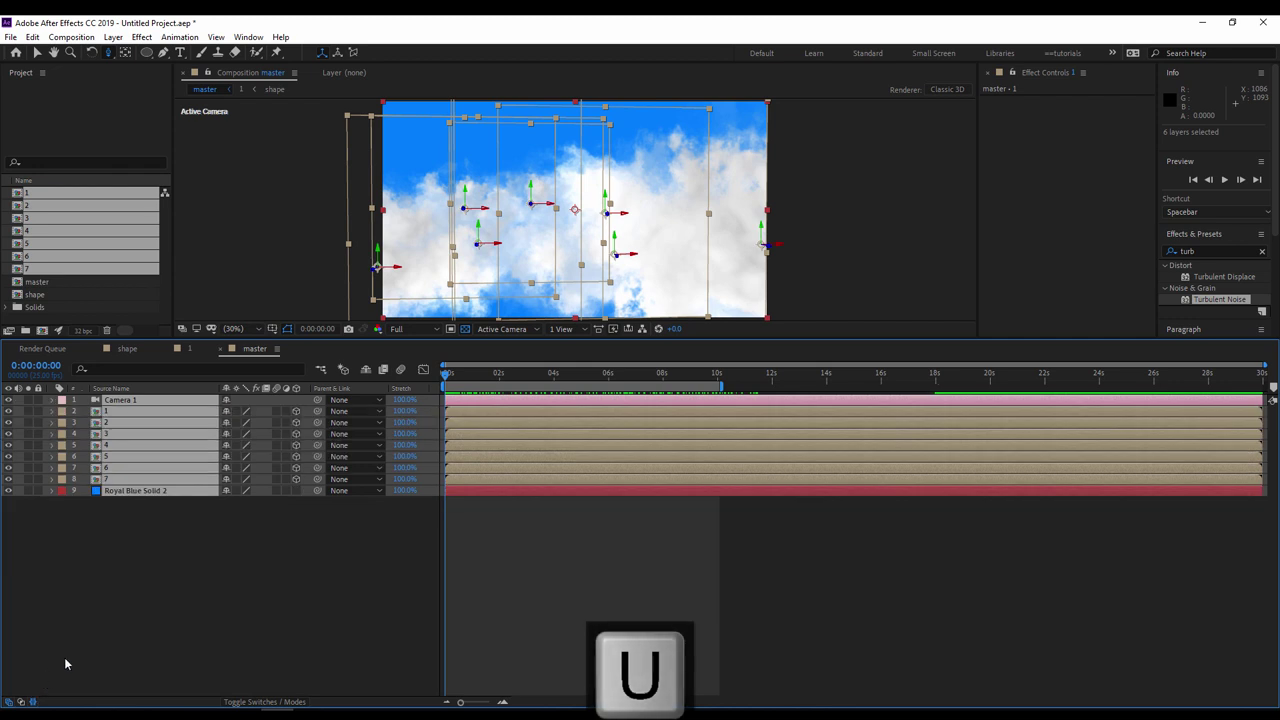
pyautogui.click(159, 563)
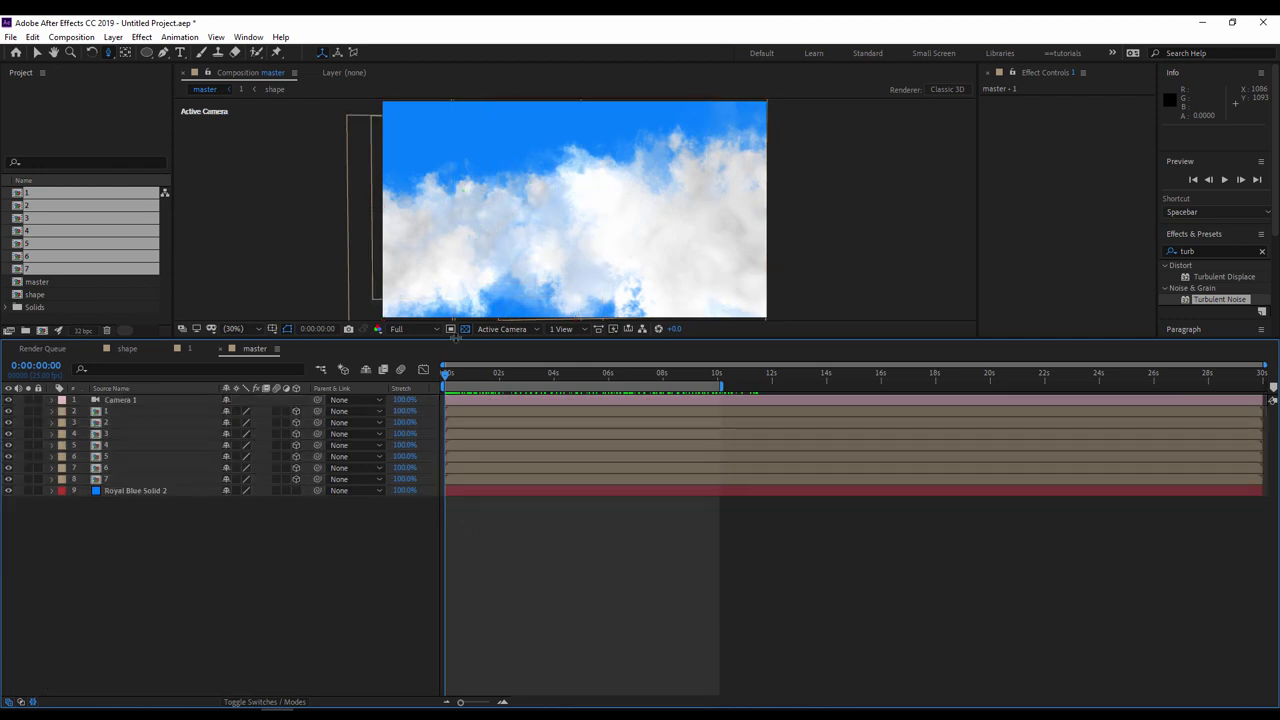
pyautogui.moveTo(454, 338); pyautogui.dragTo(473, 491)
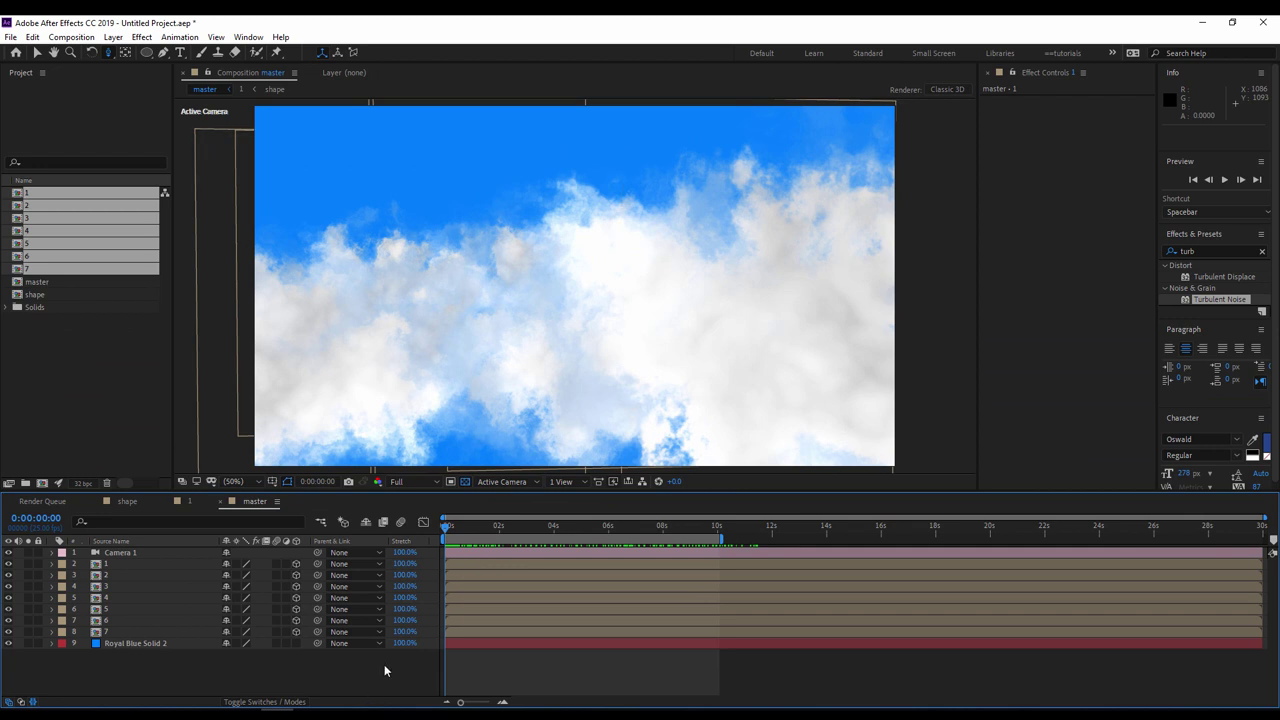
# - Start a RAM preview of the master comp's camera fly-through with Spacebar
pyautogui.press('space')
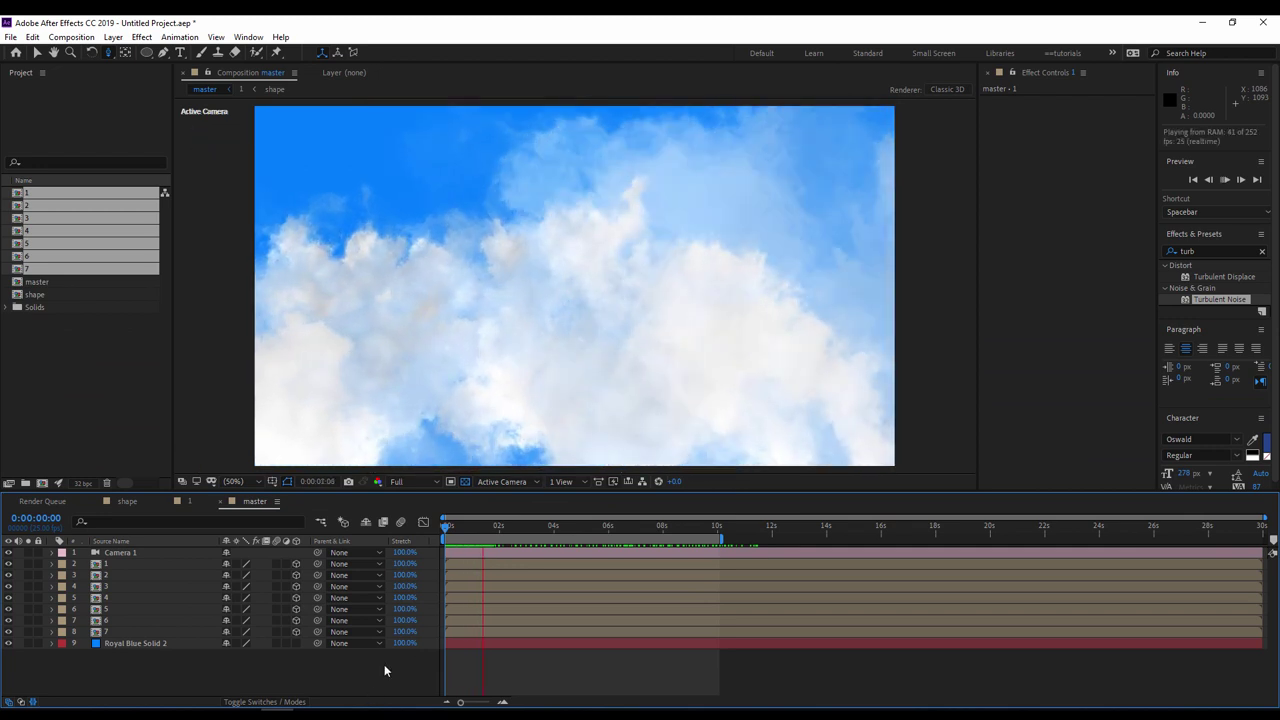